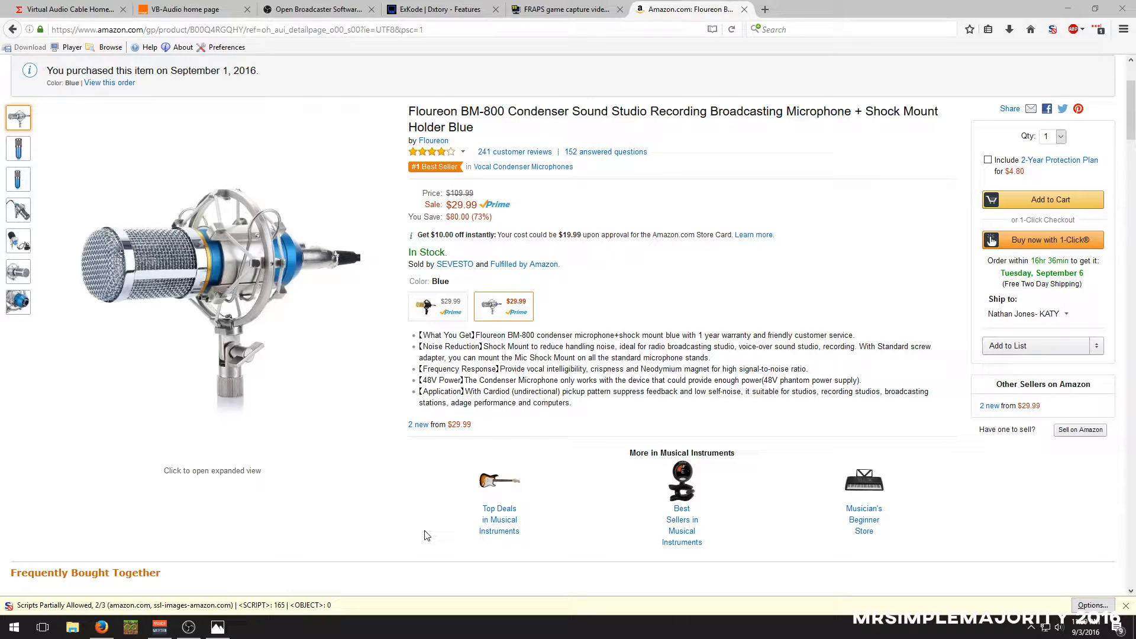
Review the Floureon BM-800 microphone listing with its frequently bought accessories and related products, and close the Amazon page
{"action": "scroll", "coordinate": [434, 521], "scroll_direction": "down", "scroll_amount": 4}
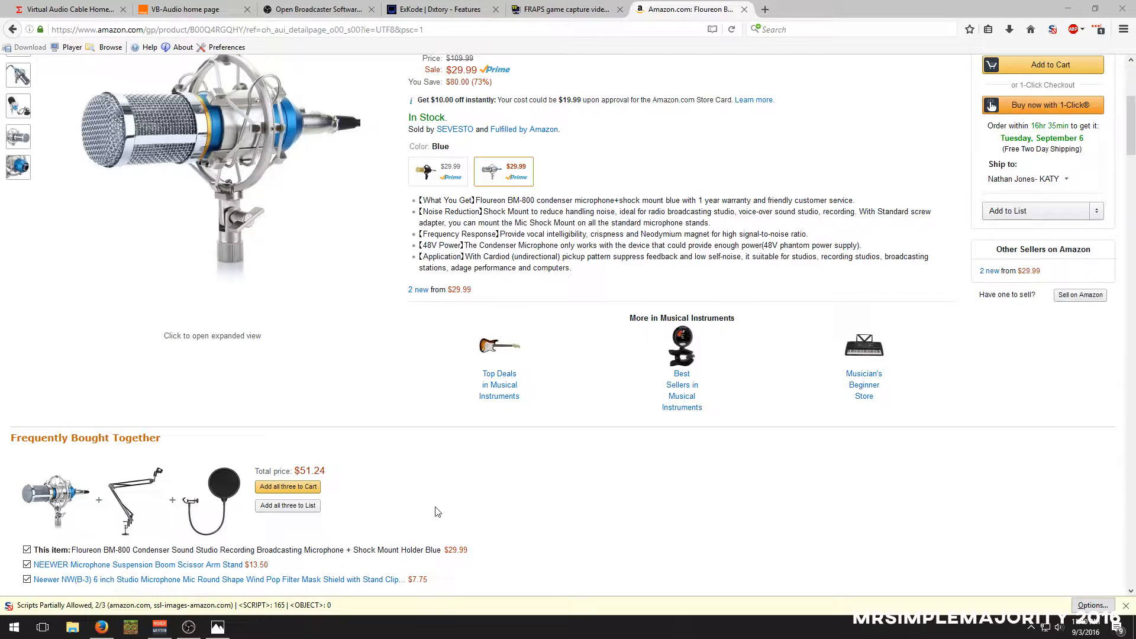
{"action": "scroll", "coordinate": [438, 512], "scroll_direction": "up", "scroll_amount": 1}
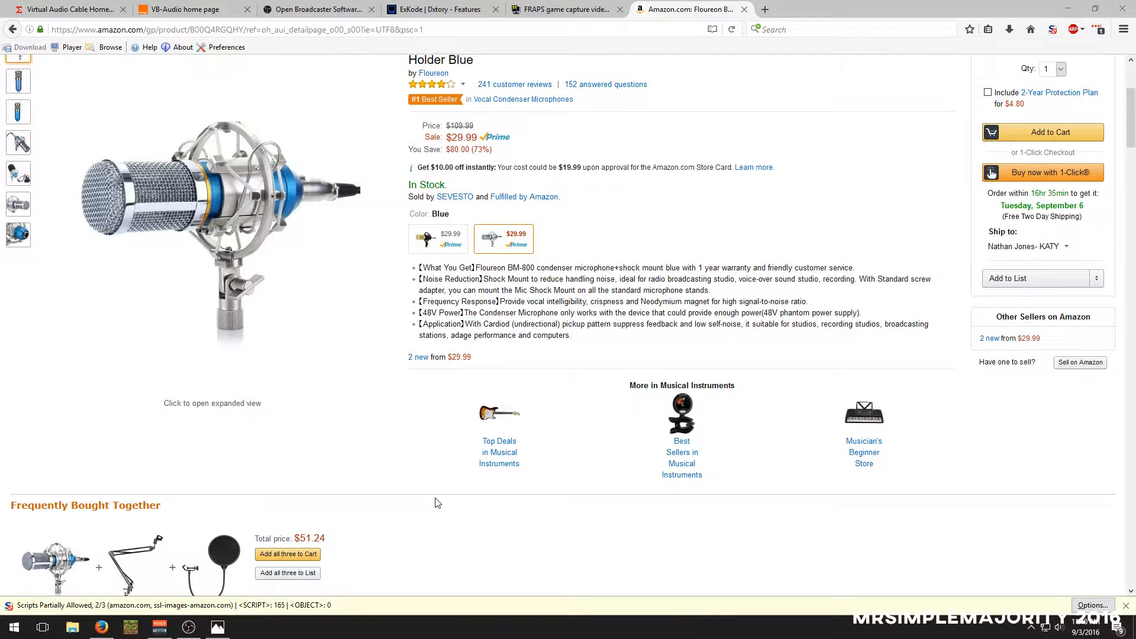
{"action": "scroll", "coordinate": [438, 503], "scroll_direction": "up", "scroll_amount": 1}
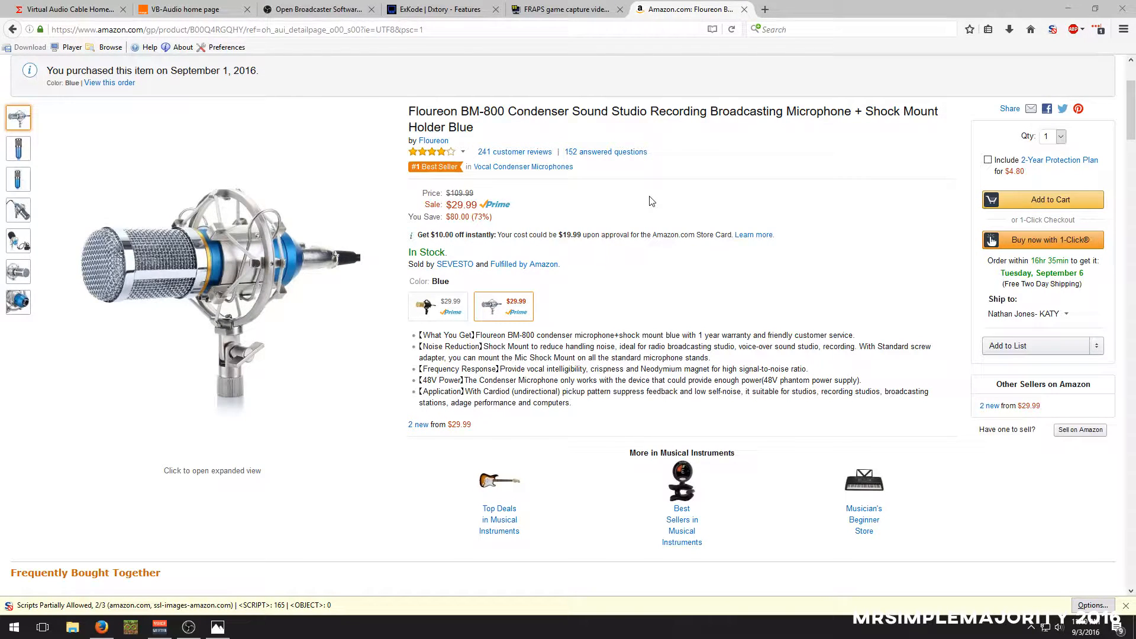
{"action": "scroll", "coordinate": [301, 295], "scroll_direction": "down", "scroll_amount": 1}
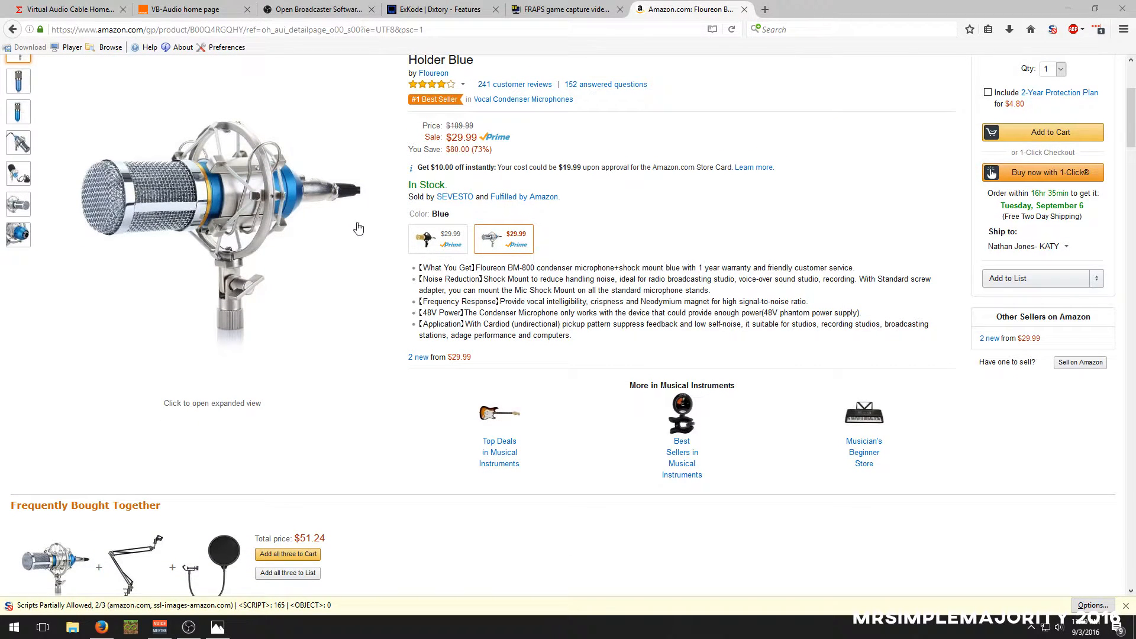
{"action": "scroll", "coordinate": [350, 231], "scroll_direction": "down", "scroll_amount": 1}
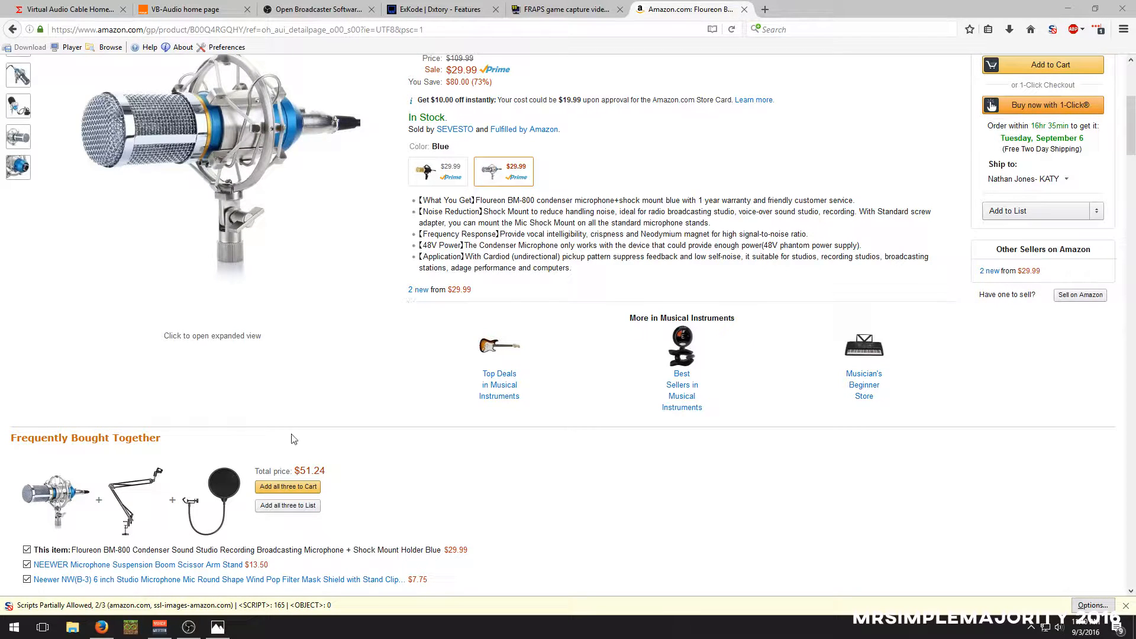
{"action": "scroll", "coordinate": [292, 438], "scroll_direction": "down", "scroll_amount": 1}
{"action": "scroll", "coordinate": [292, 438], "scroll_direction": "down", "scroll_amount": 3}
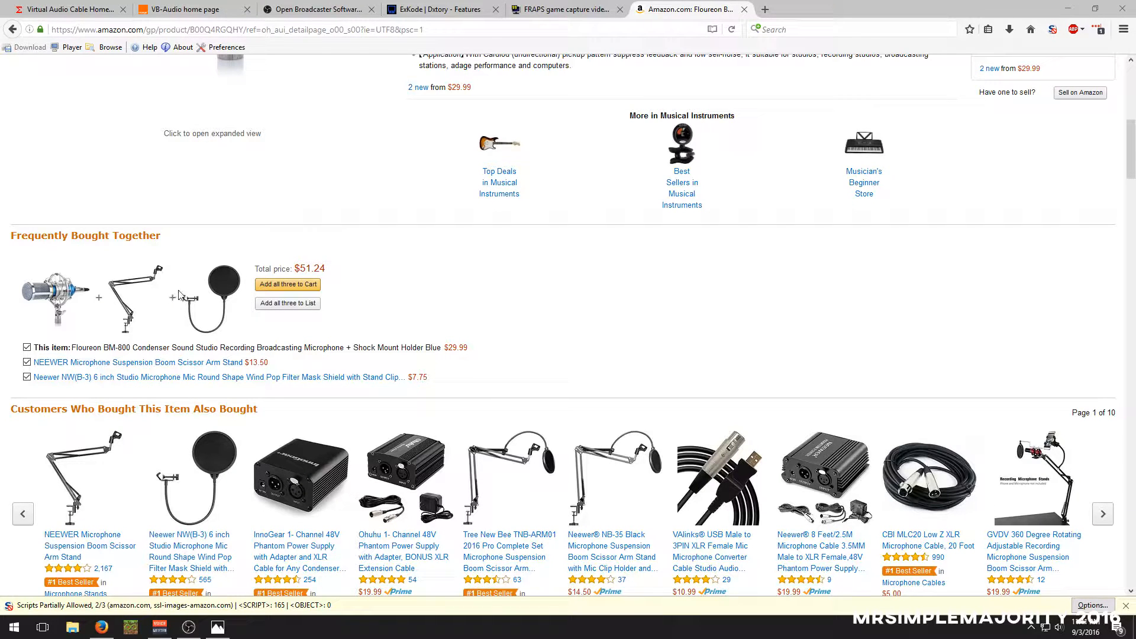
{"action": "scroll", "coordinate": [242, 370], "scroll_direction": "down", "scroll_amount": 2}
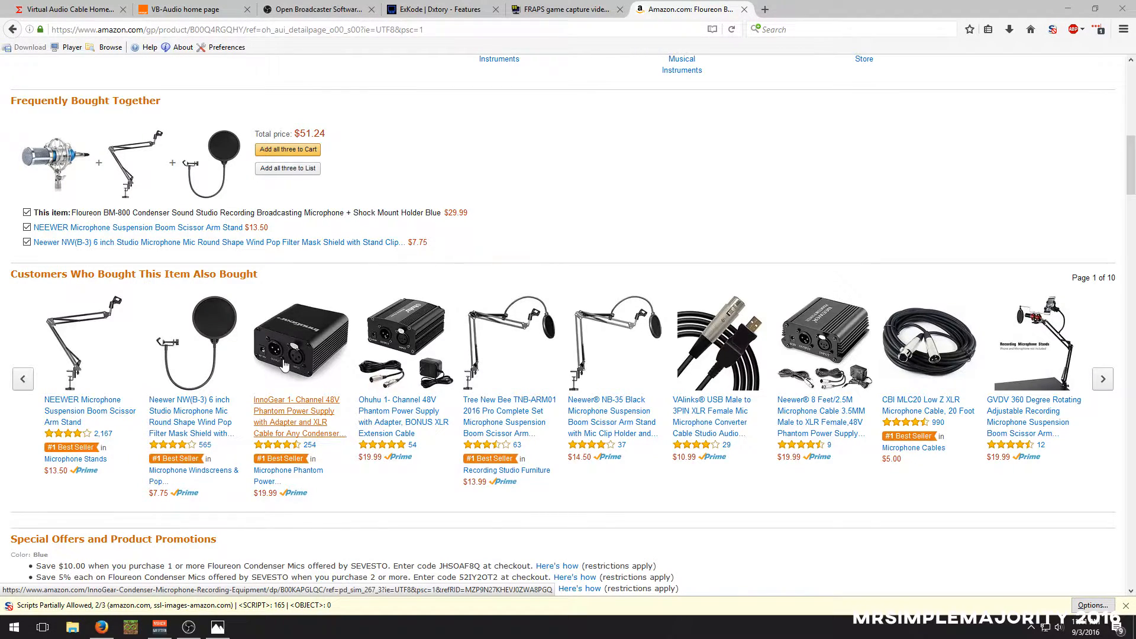
{"action": "scroll", "coordinate": [308, 349], "scroll_direction": "up", "scroll_amount": 3}
{"action": "scroll", "coordinate": [520, 286], "scroll_direction": "up", "scroll_amount": 3}
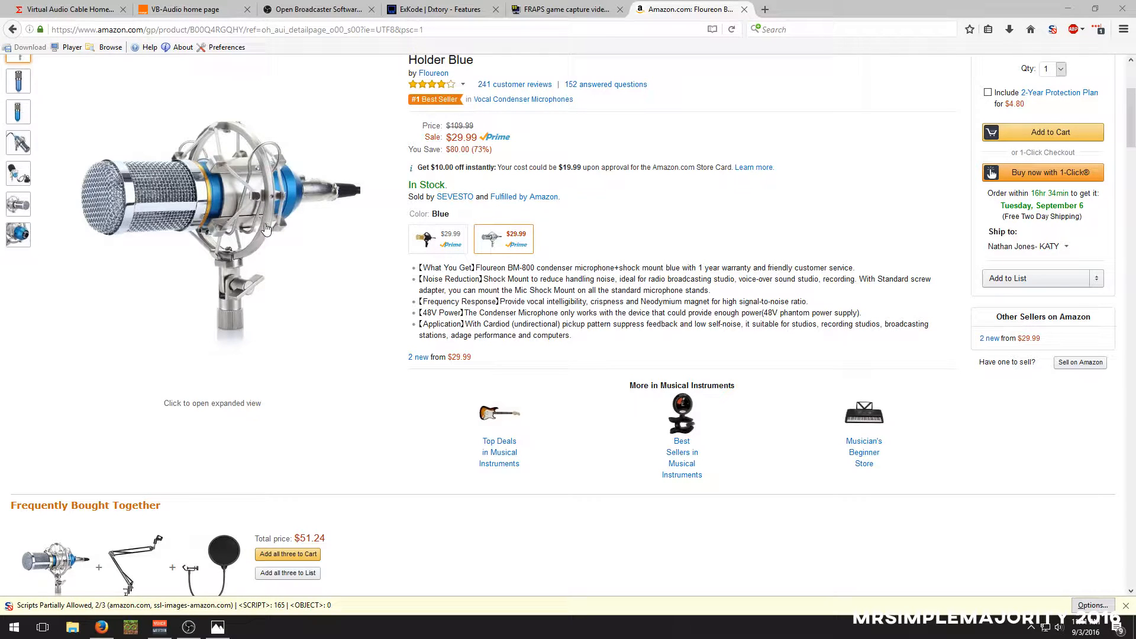
{"action": "left_click", "coordinate": [743, 8]}
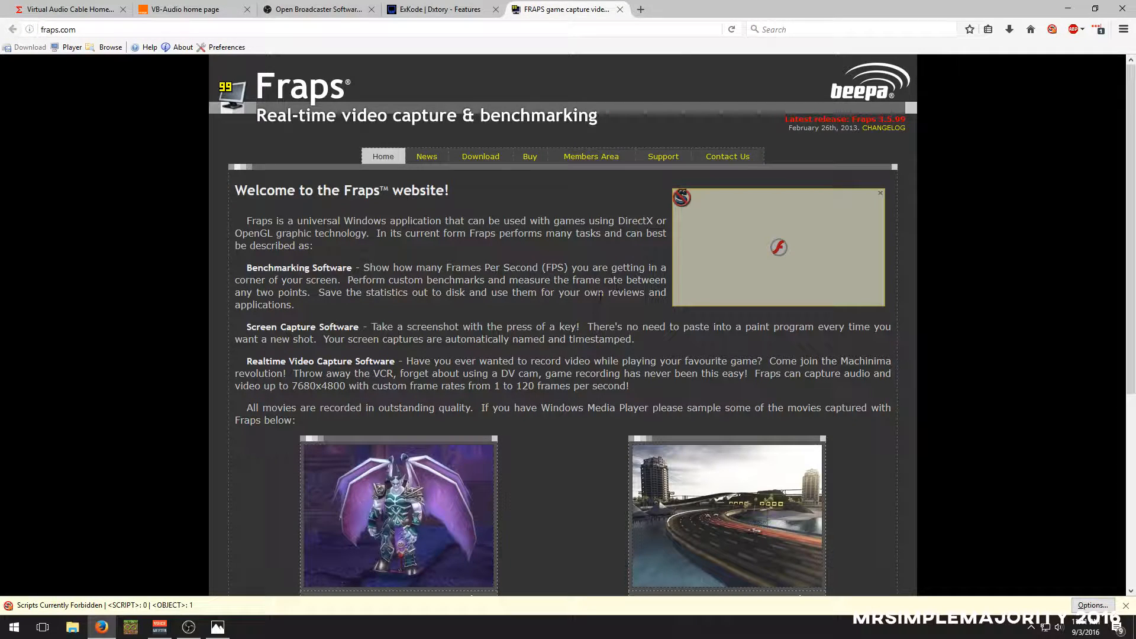
Review the Fraps home page and its purchase information, and close the Fraps site
{"action": "scroll", "coordinate": [582, 312], "scroll_direction": "down", "scroll_amount": 2}
{"action": "scroll", "coordinate": [582, 312], "scroll_direction": "up", "scroll_amount": 1}
{"action": "scroll", "coordinate": [582, 313], "scroll_direction": "up", "scroll_amount": 1}
{"action": "scroll", "coordinate": [426, 303], "scroll_direction": "down", "scroll_amount": 2}
{"action": "scroll", "coordinate": [426, 303], "scroll_direction": "down", "scroll_amount": 1}
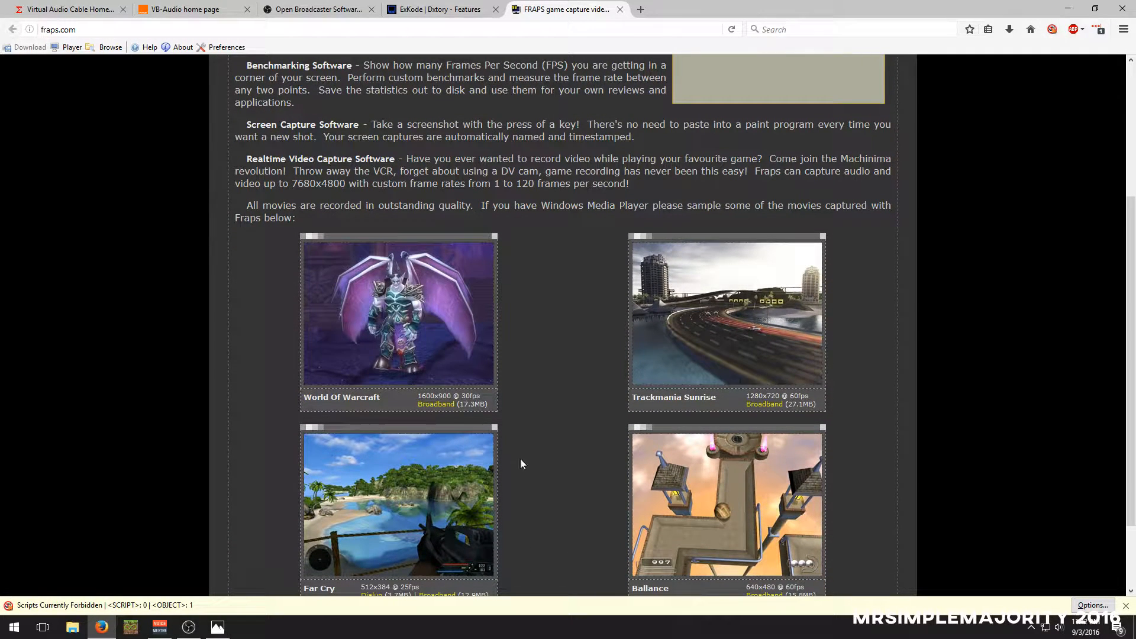
{"action": "scroll", "coordinate": [541, 473], "scroll_direction": "up", "scroll_amount": 2}
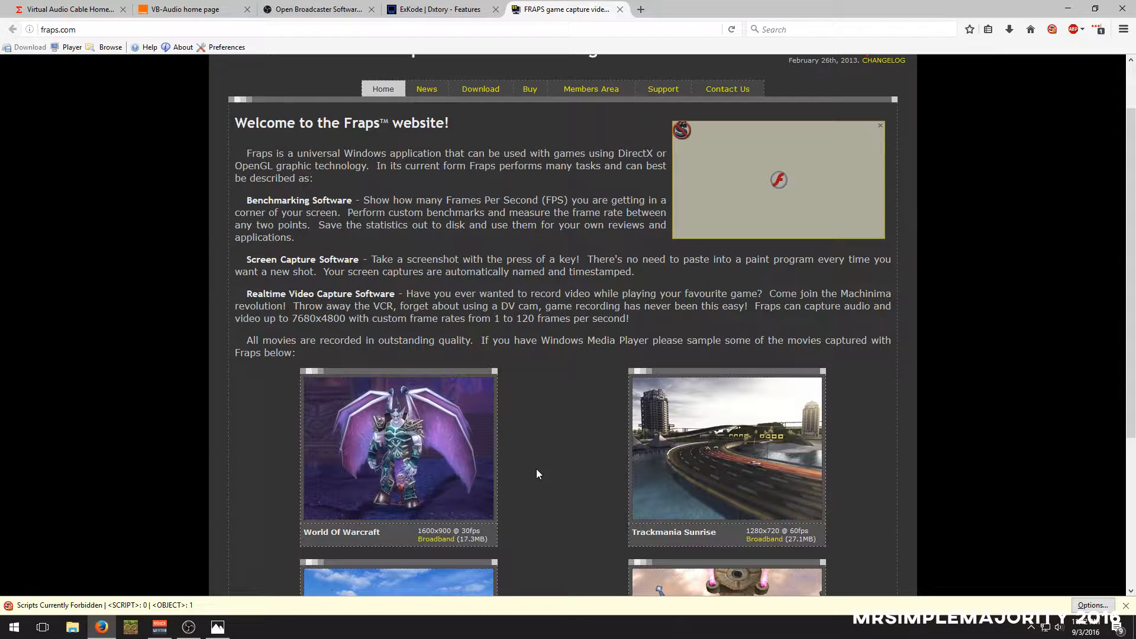
{"action": "left_click", "coordinate": [539, 91]}
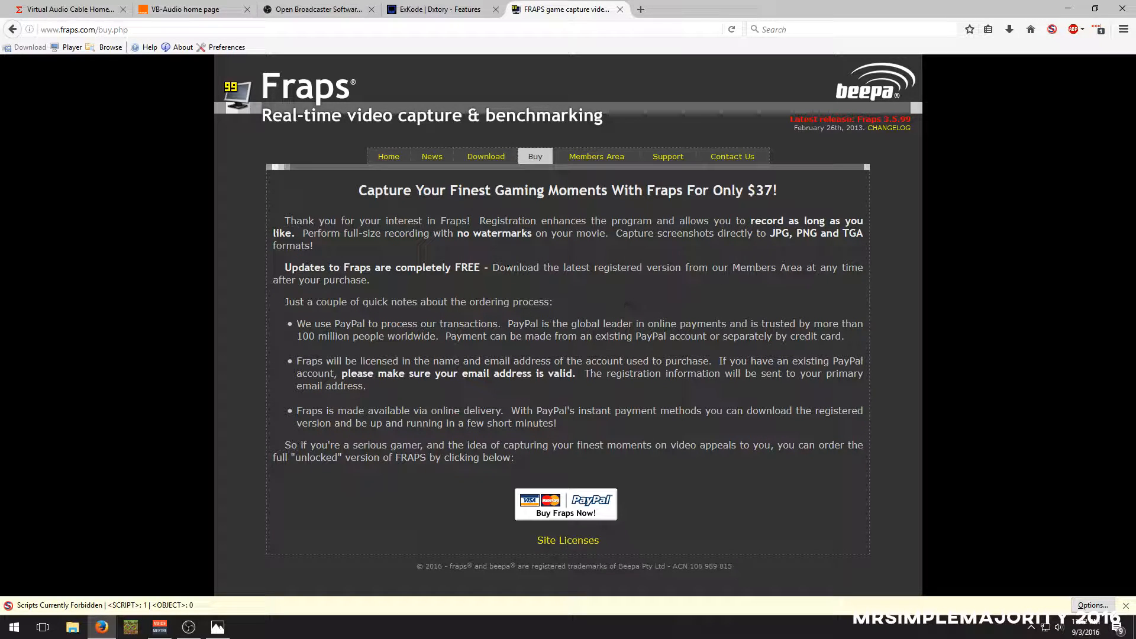
{"action": "left_click", "coordinate": [619, 10]}
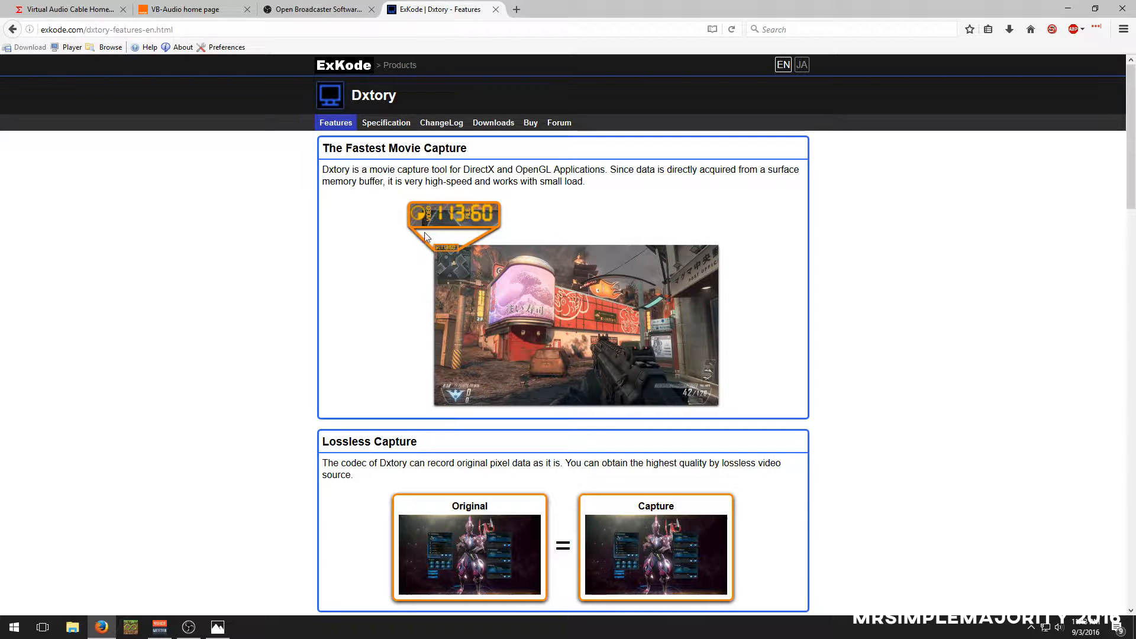
Examine the Dxtory features page, including lossless capture, distribution writing, multiple audio sources, VFW codecs and DirectShow output
{"action": "scroll", "coordinate": [464, 264], "scroll_direction": "down", "scroll_amount": 4}
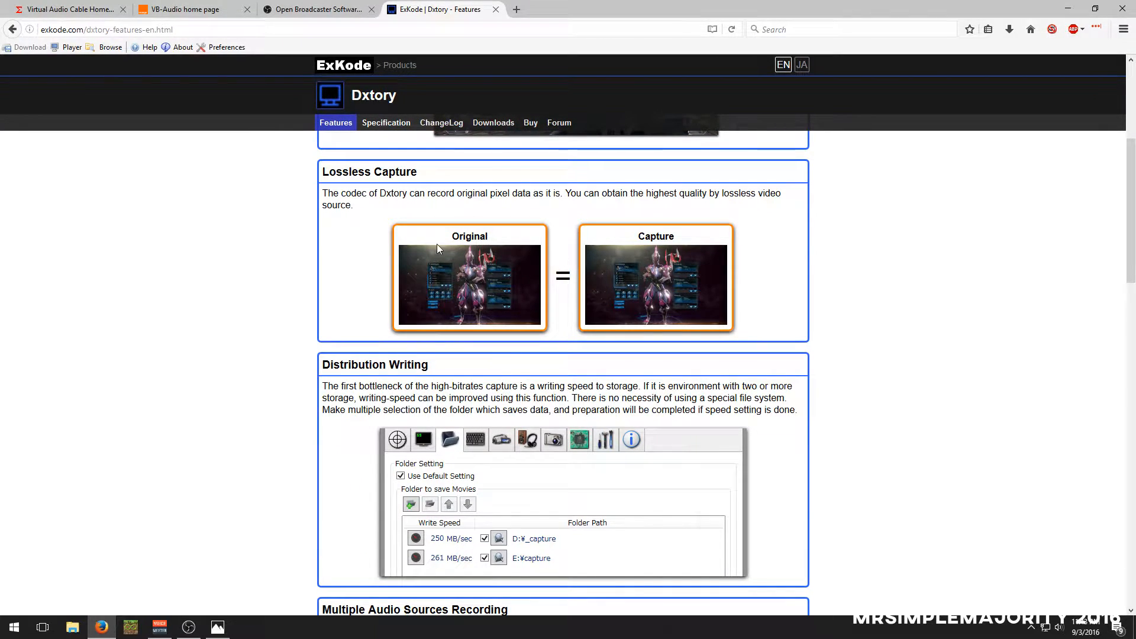
{"action": "scroll", "coordinate": [435, 243], "scroll_direction": "down", "scroll_amount": 3}
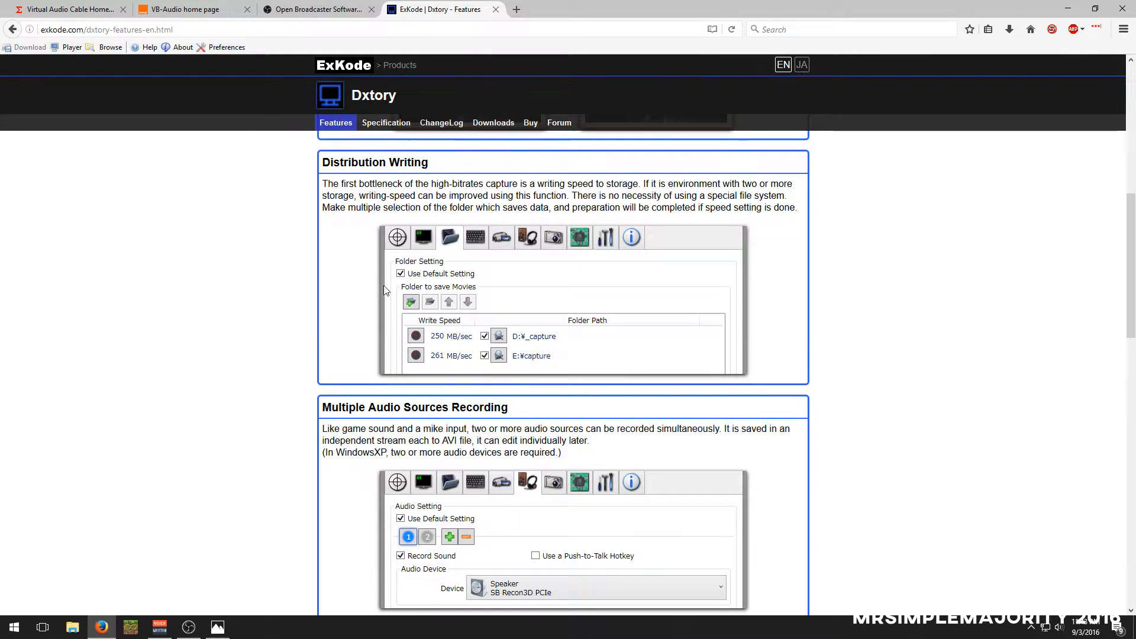
{"action": "scroll", "coordinate": [361, 283], "scroll_direction": "down", "scroll_amount": 2}
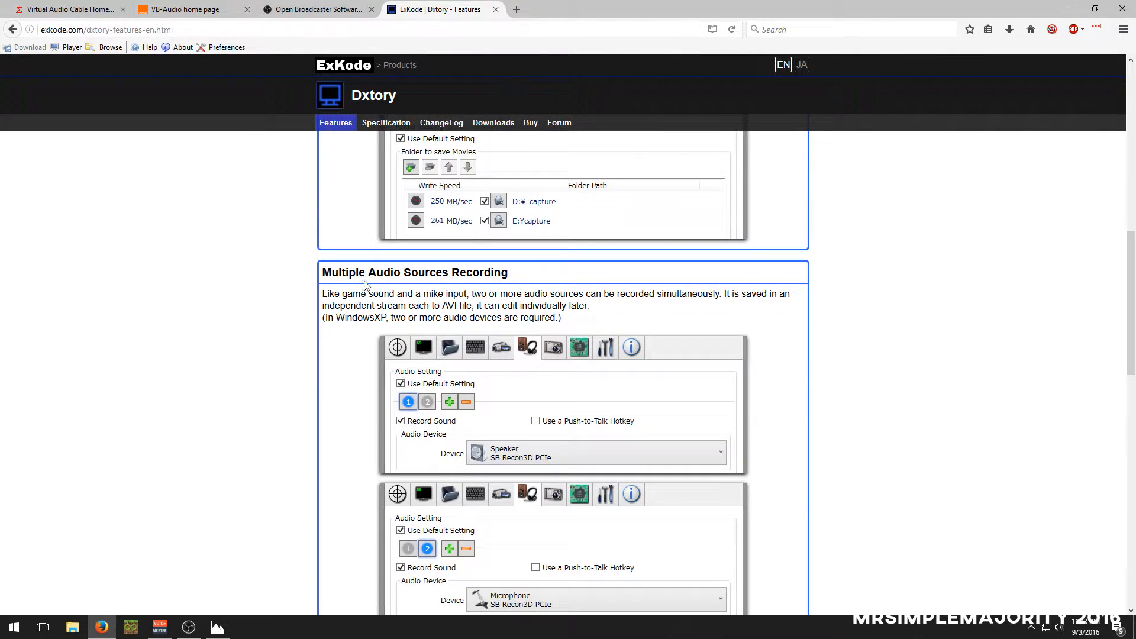
{"action": "scroll", "coordinate": [481, 347], "scroll_direction": "down", "scroll_amount": 1}
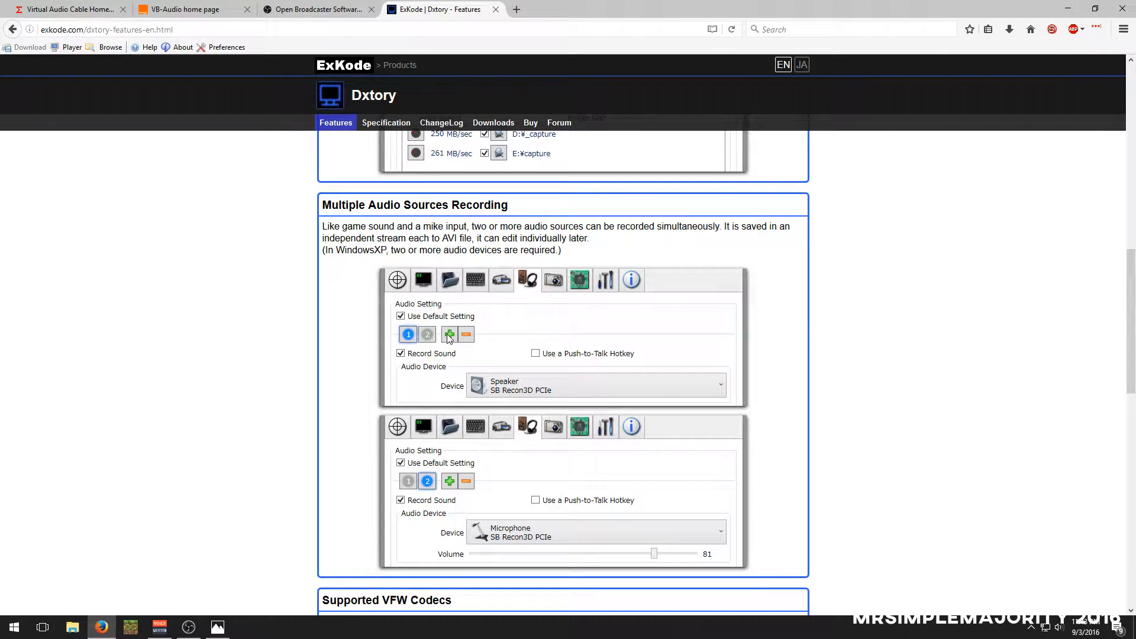
{"action": "scroll", "coordinate": [562, 367], "scroll_direction": "down", "scroll_amount": 5}
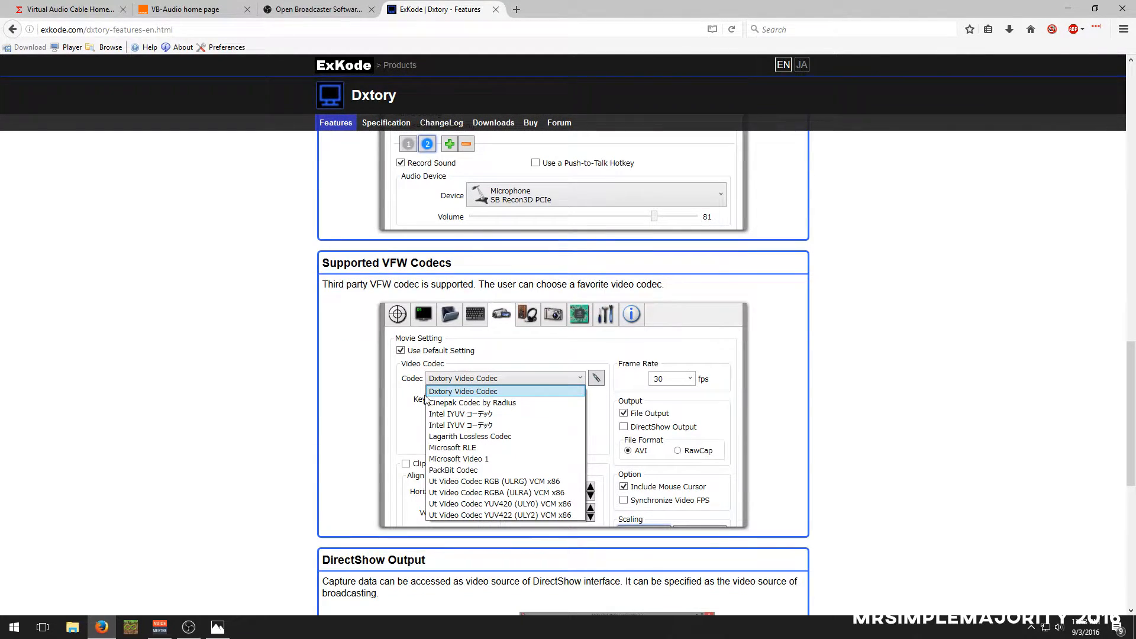
{"action": "scroll", "coordinate": [376, 393], "scroll_direction": "down", "scroll_amount": 1}
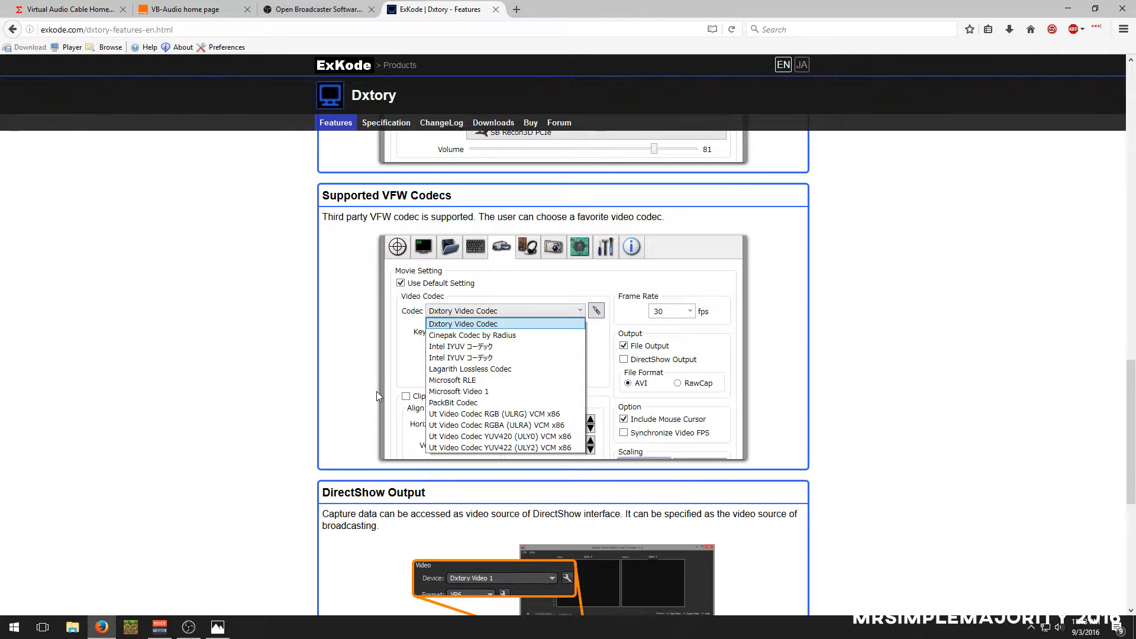
{"action": "scroll", "coordinate": [377, 392], "scroll_direction": "down", "scroll_amount": 4}
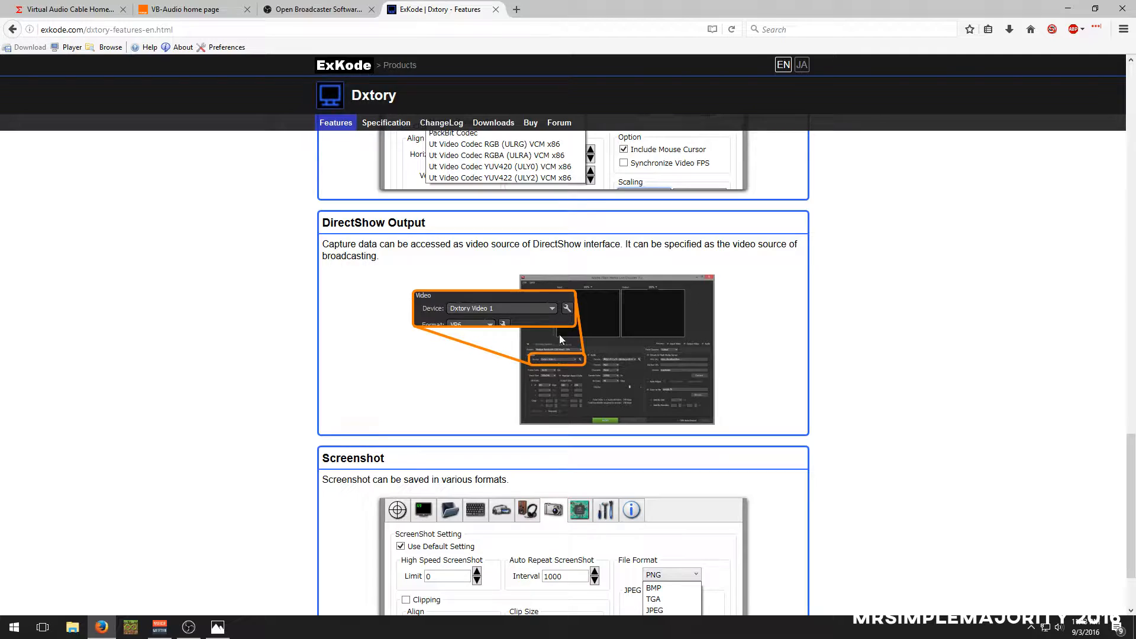
{"action": "scroll", "coordinate": [390, 382], "scroll_direction": "down", "scroll_amount": 2}
{"action": "scroll", "coordinate": [496, 445], "scroll_direction": "up", "scroll_amount": 20}
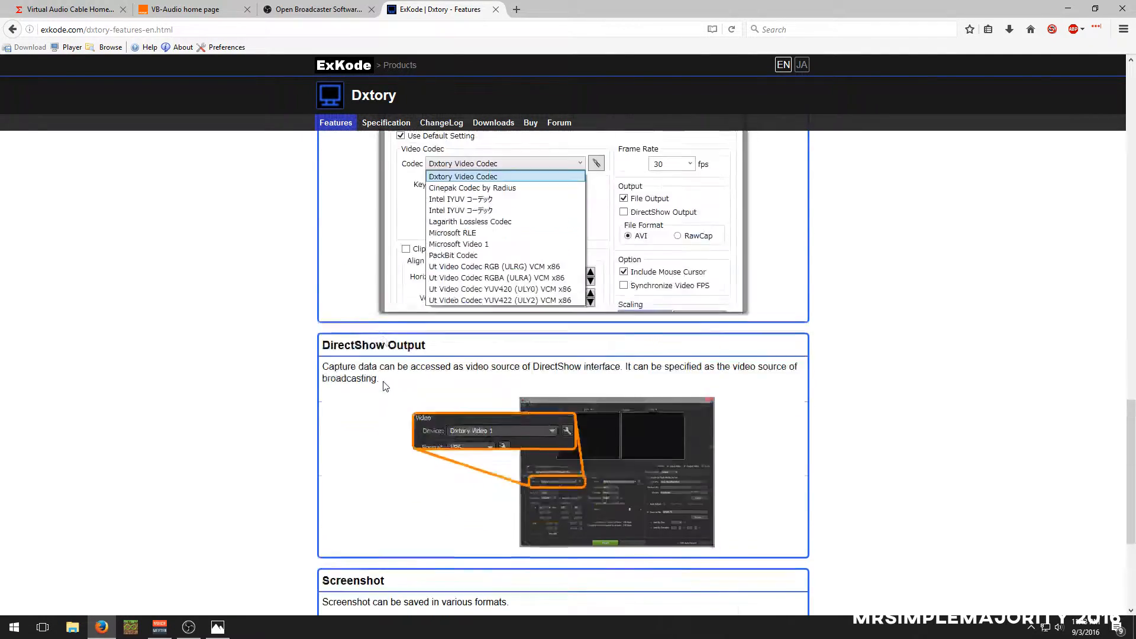
{"action": "scroll", "coordinate": [382, 385], "scroll_direction": "up", "scroll_amount": 1}
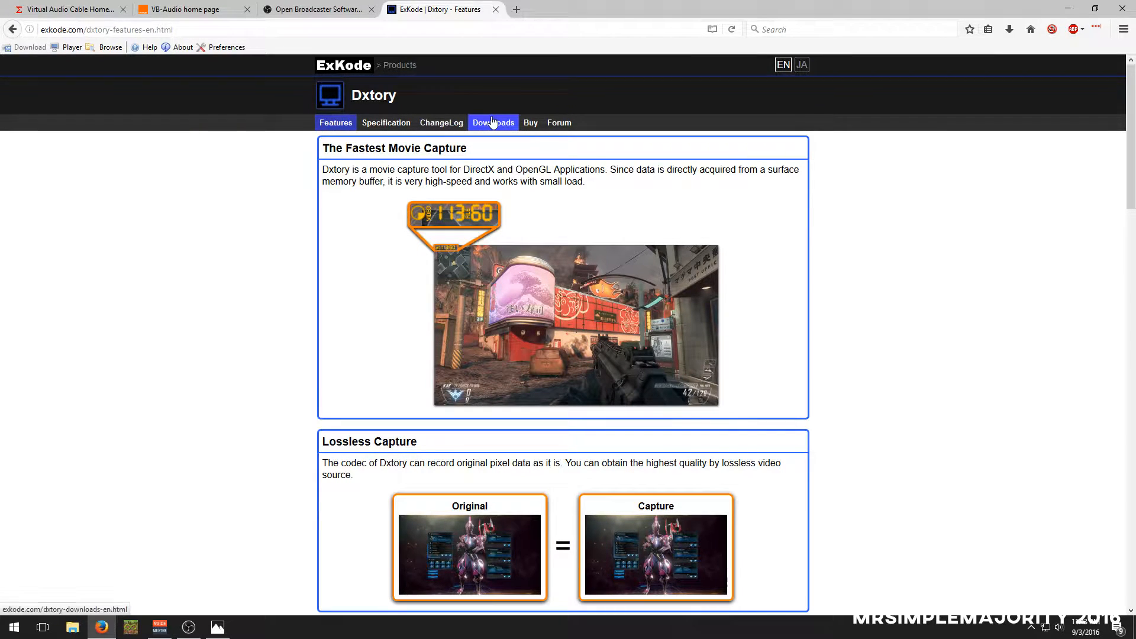
Check Dxtory's available downloads and its purchase price, and close the Dxtory site
{"action": "left_click", "coordinate": [510, 123]}
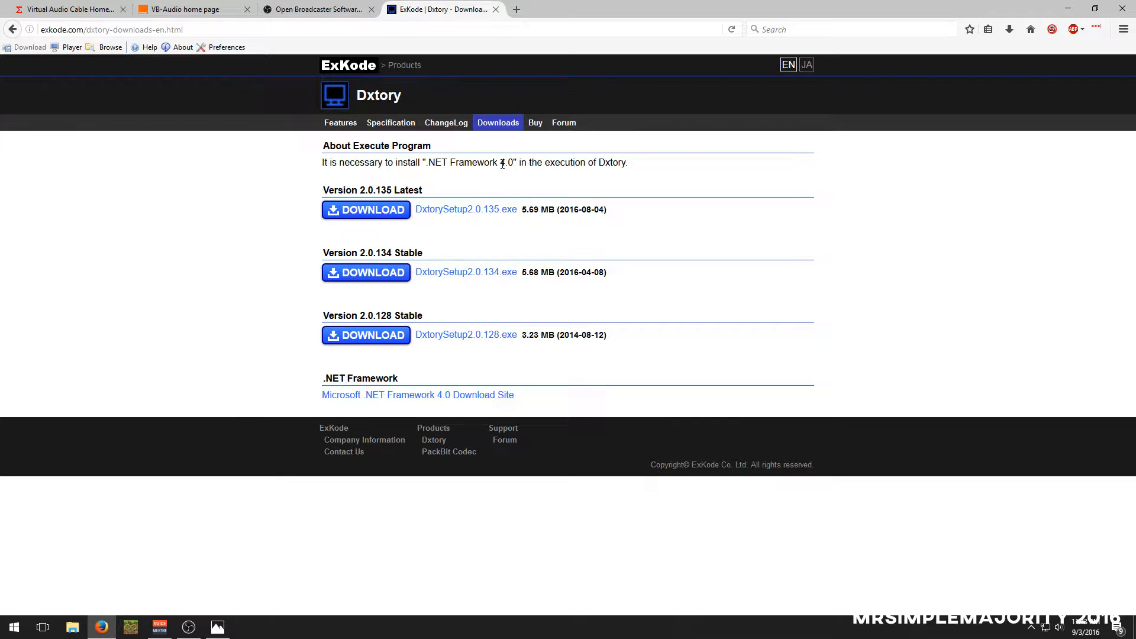
{"action": "left_click", "coordinate": [537, 127]}
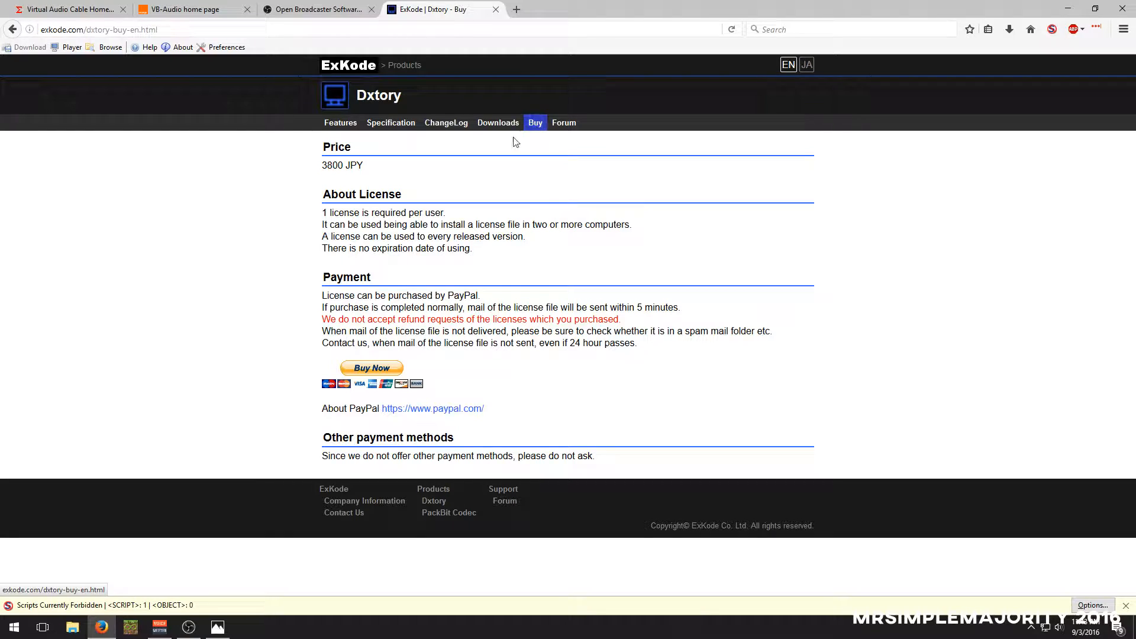
{"action": "left_click_drag", "start_coordinate": [323, 161], "coordinate": [419, 177]}
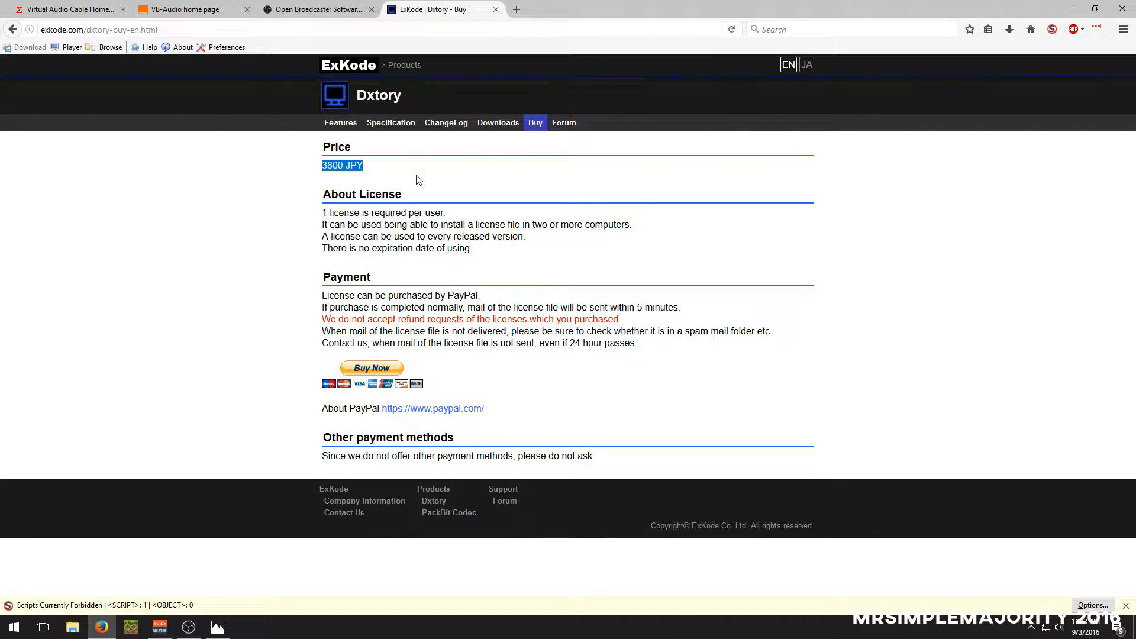
{"action": "left_click", "coordinate": [419, 178]}
{"action": "left_click", "coordinate": [496, 9]}
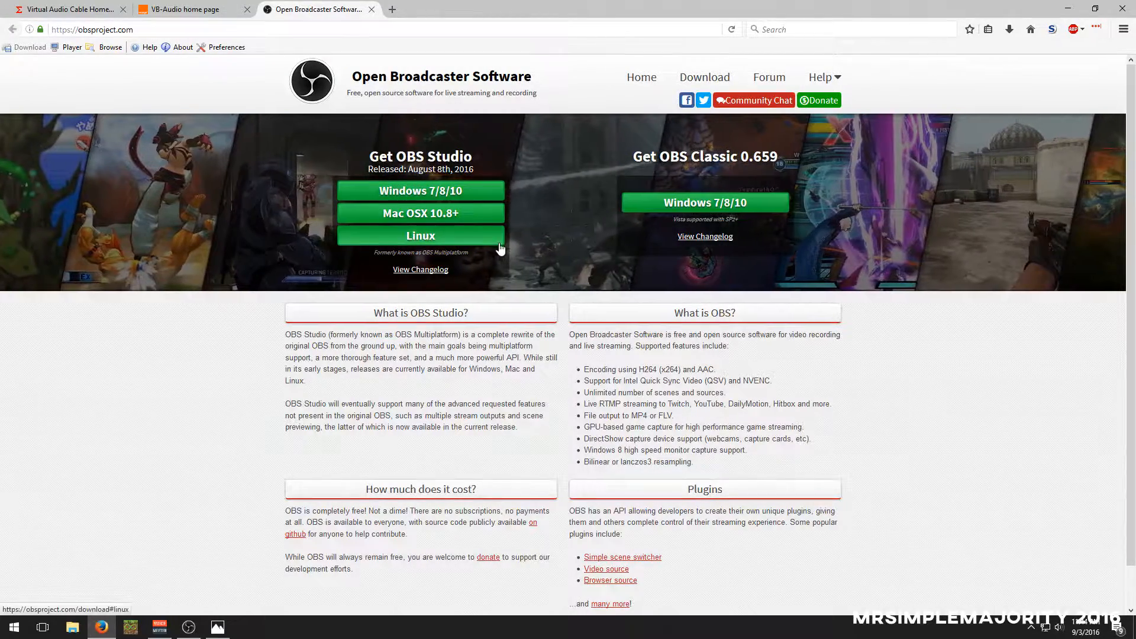
Switch to Photos, center its window on the screen, browse the Jupiter, Kepler-16b and Kepler-186f posters, and close it
{"action": "left_click", "coordinate": [217, 627]}
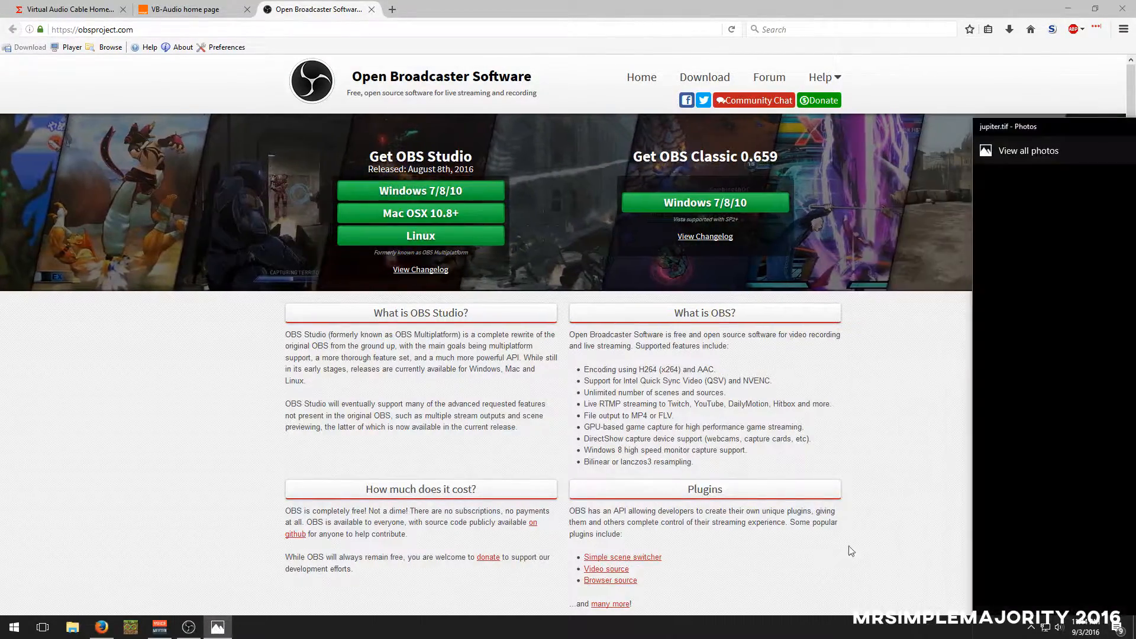
{"action": "left_click_drag", "start_coordinate": [1035, 122], "coordinate": [583, 91]}
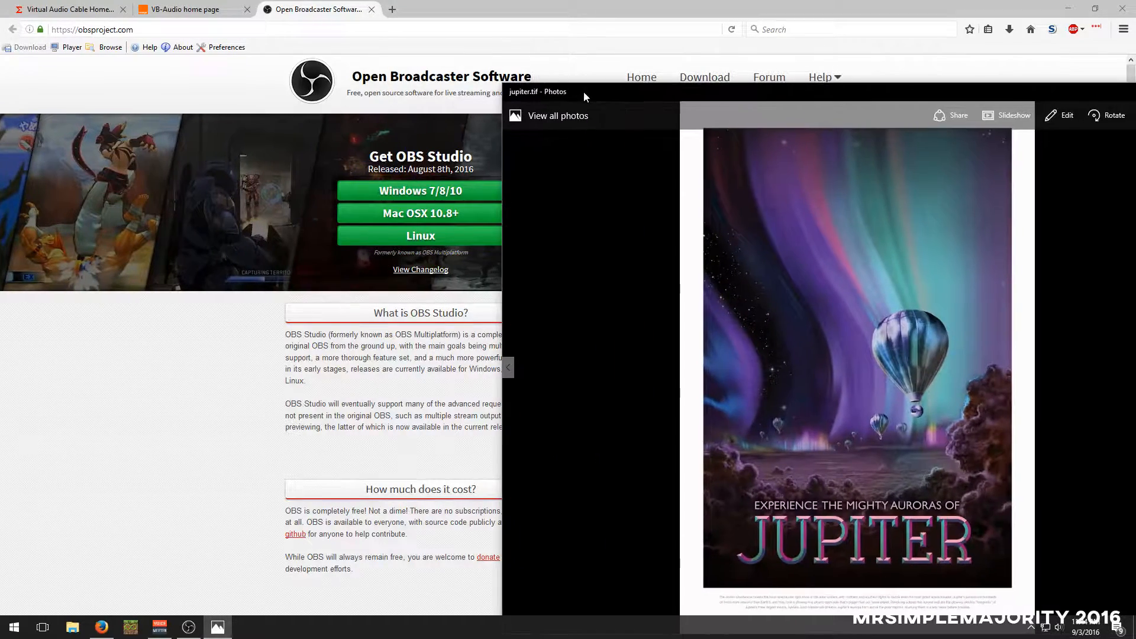
{"action": "left_click_drag", "start_coordinate": [1106, 100], "coordinate": [894, 108]}
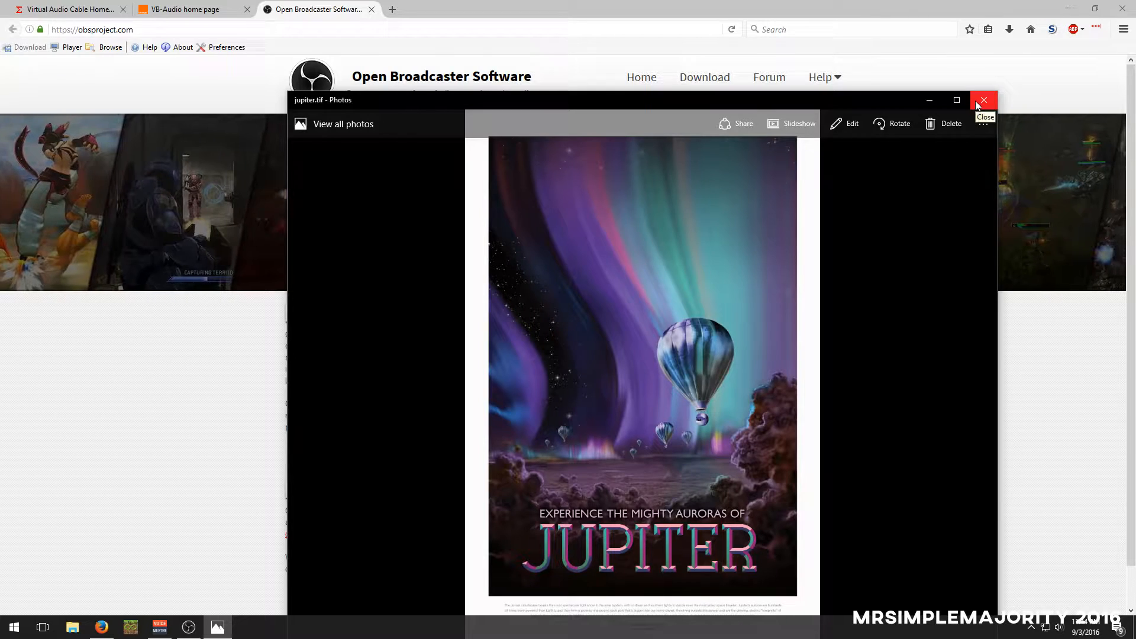
{"action": "key", "text": "Right"}
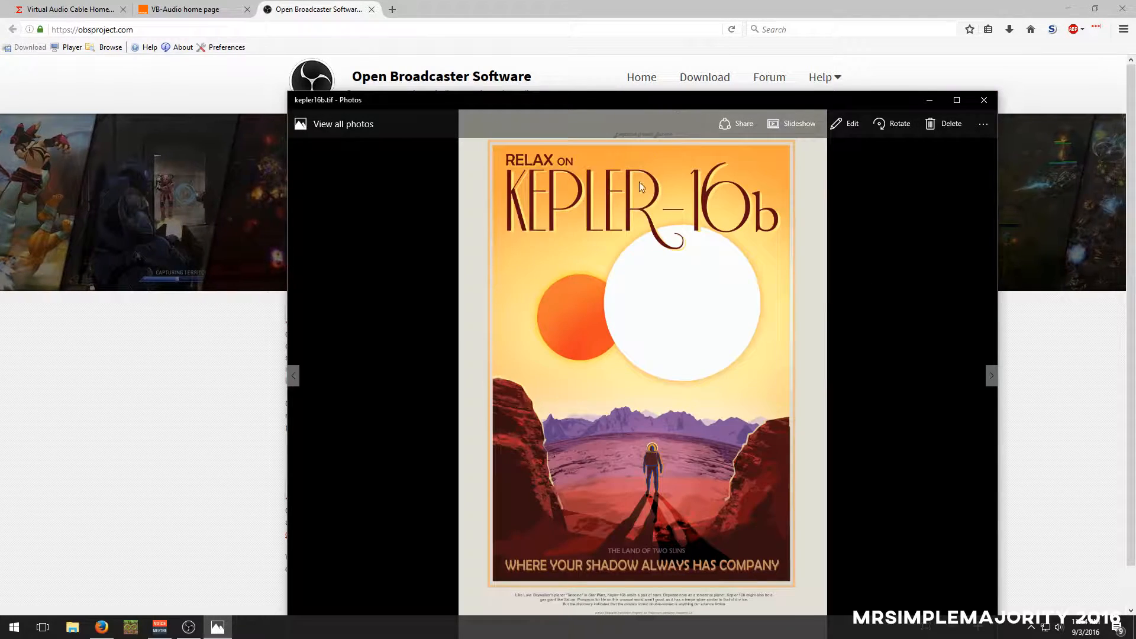
{"action": "key", "text": "Left"}
{"action": "key", "text": "Right"}
{"action": "key", "text": "Right"}
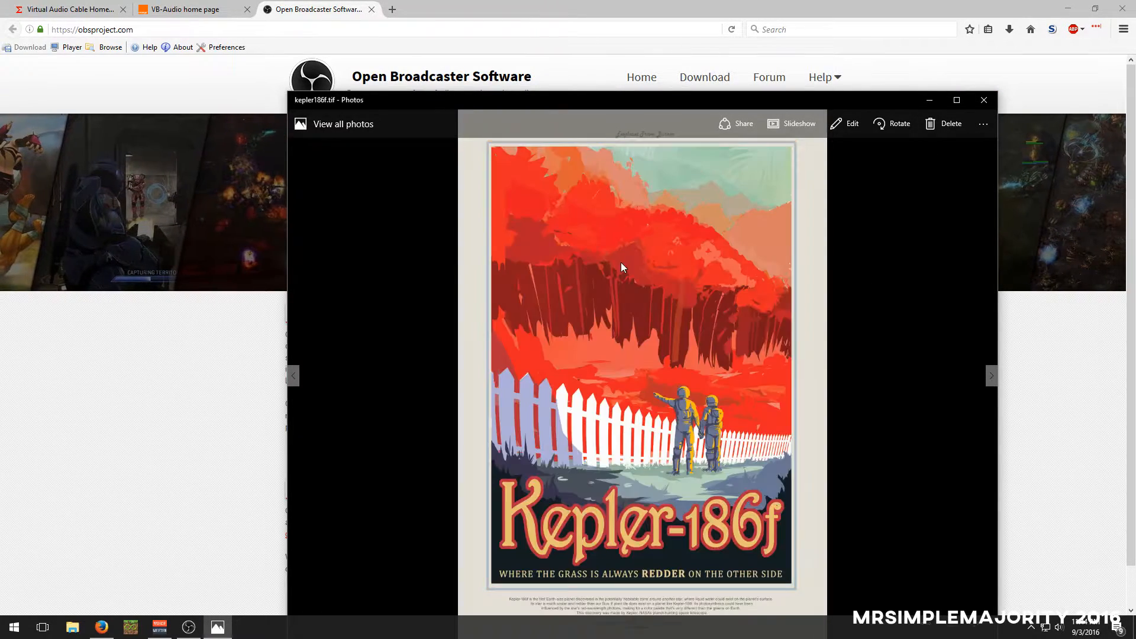
{"action": "key", "text": "Left"}
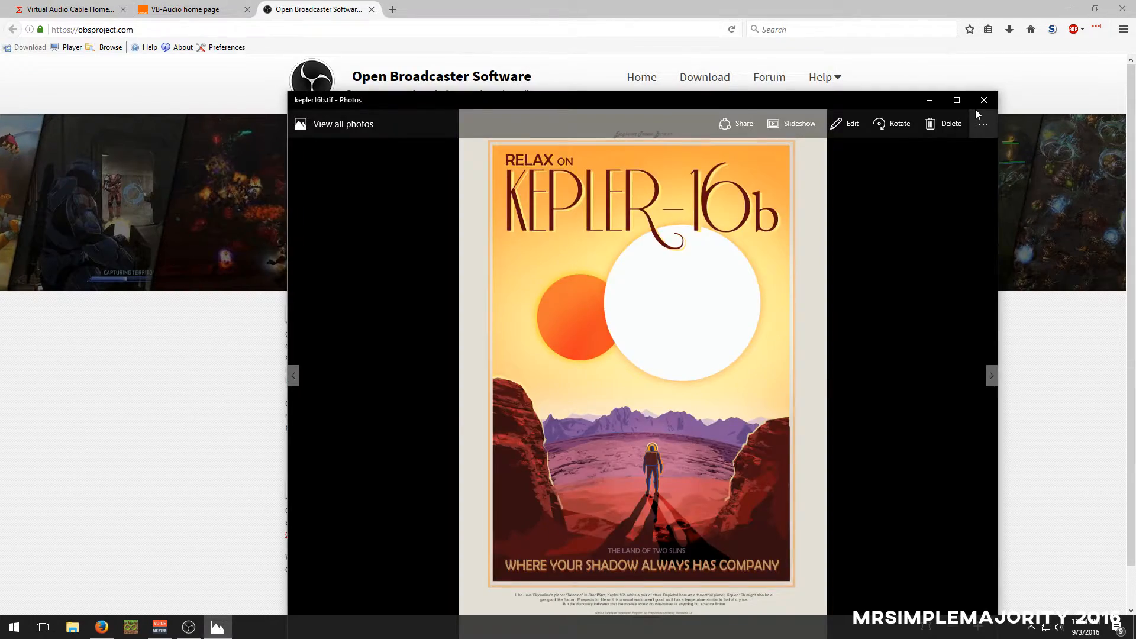
{"action": "left_click", "coordinate": [982, 101]}
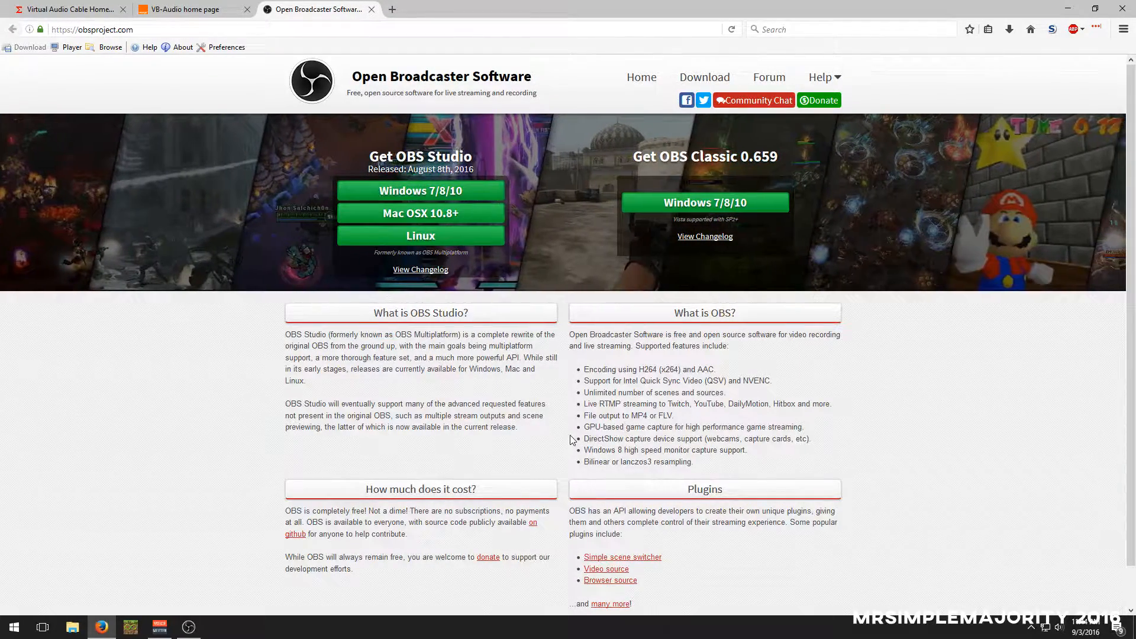
Review the OBS home page, including its features, cost and plugins, and close the OBS site
{"action": "scroll", "coordinate": [556, 437], "scroll_direction": "down", "scroll_amount": 1}
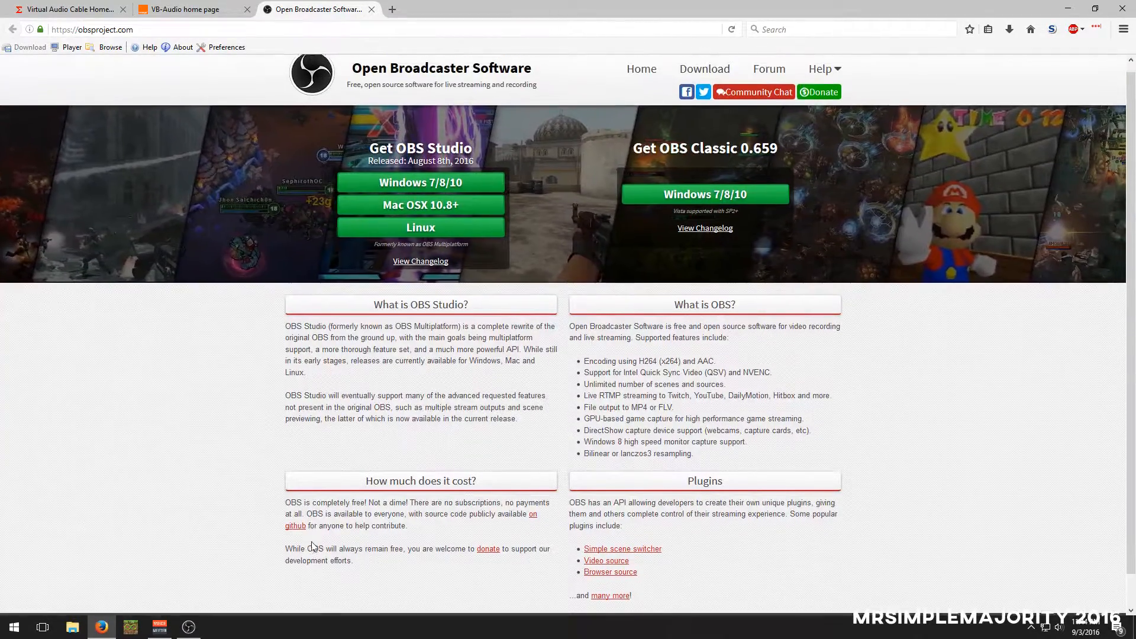
{"action": "scroll", "coordinate": [296, 509], "scroll_direction": "up", "scroll_amount": 1}
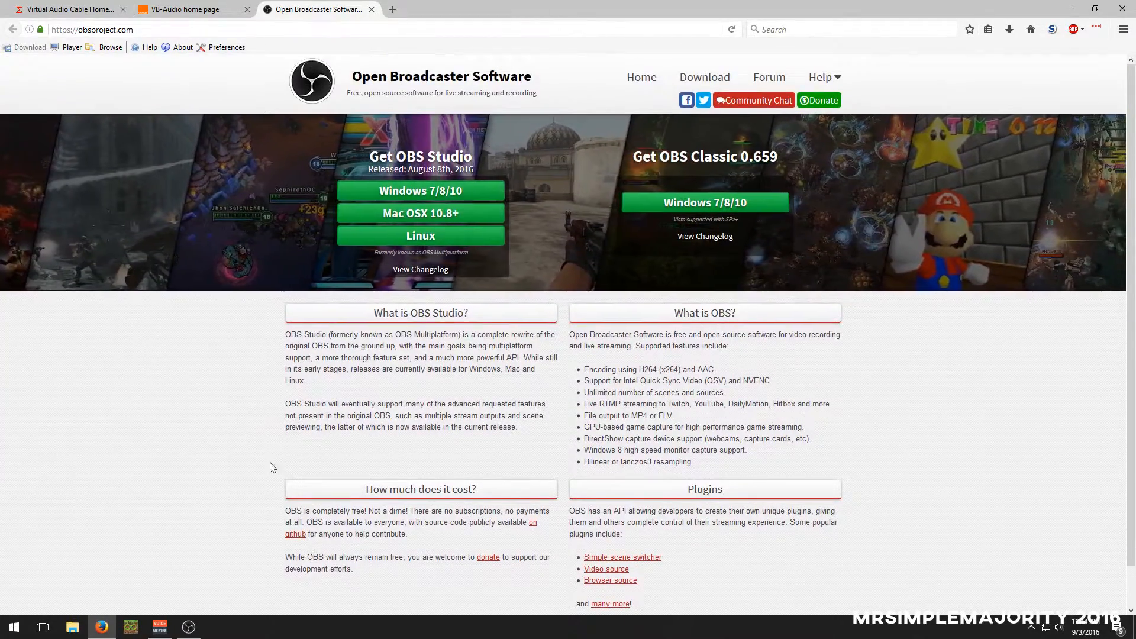
{"action": "left_click", "coordinate": [372, 9]}
Switch to OBS, minimize the browser behind it, and move the OBS window to the upper middle of the desktop
{"action": "left_click", "coordinate": [189, 627]}
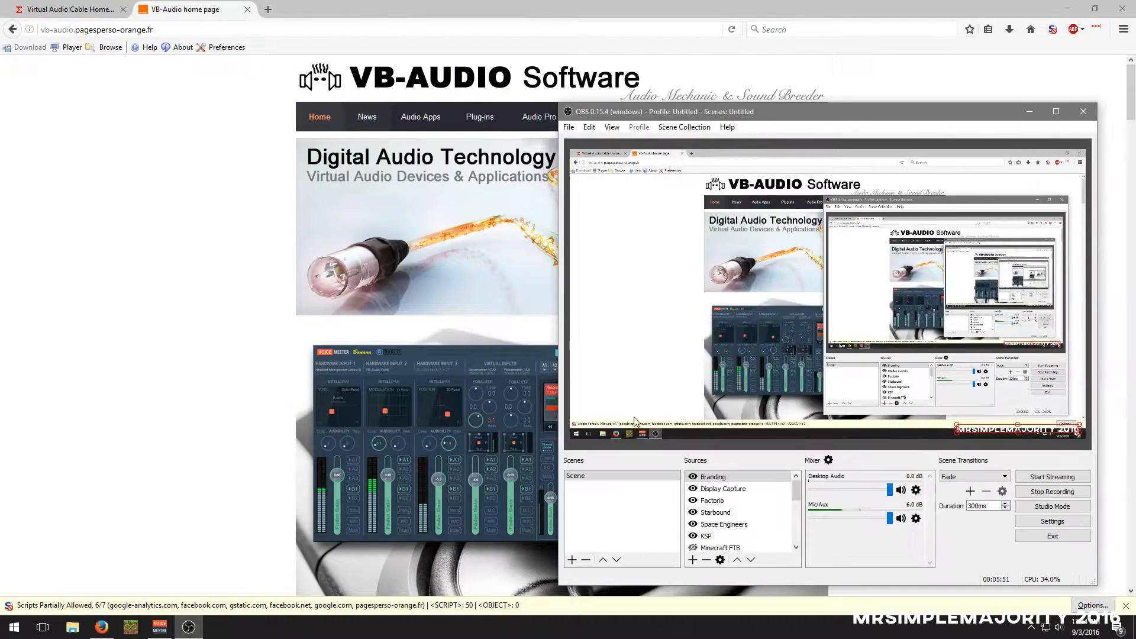
{"action": "left_click", "coordinate": [1046, 8]}
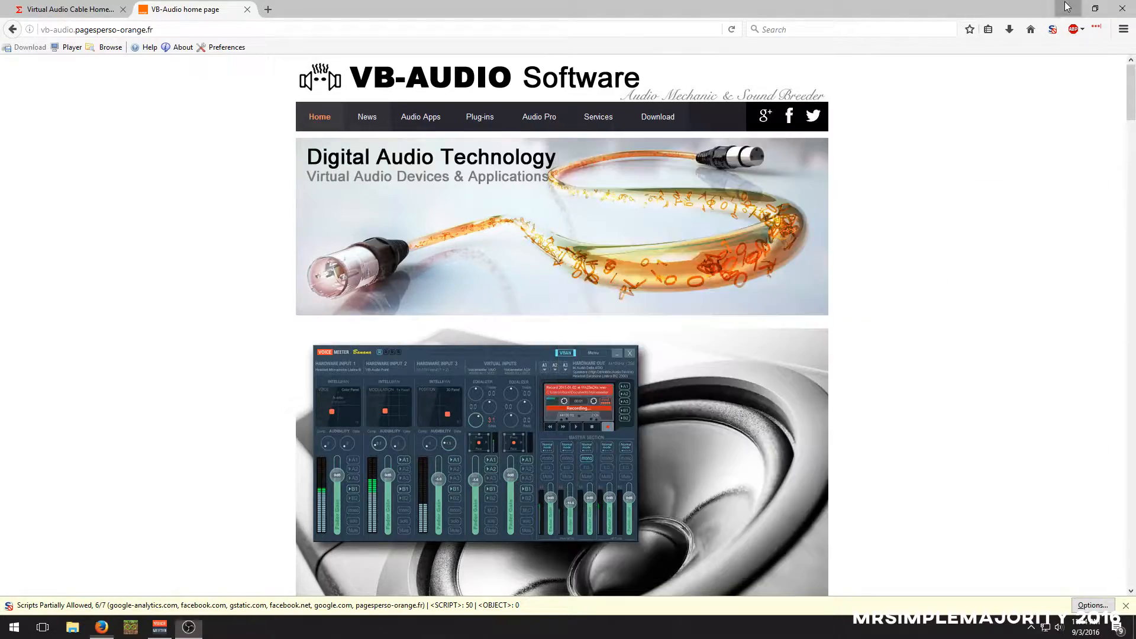
{"action": "left_click", "coordinate": [1068, 8]}
{"action": "left_click_drag", "start_coordinate": [775, 118], "coordinate": [644, 38]}
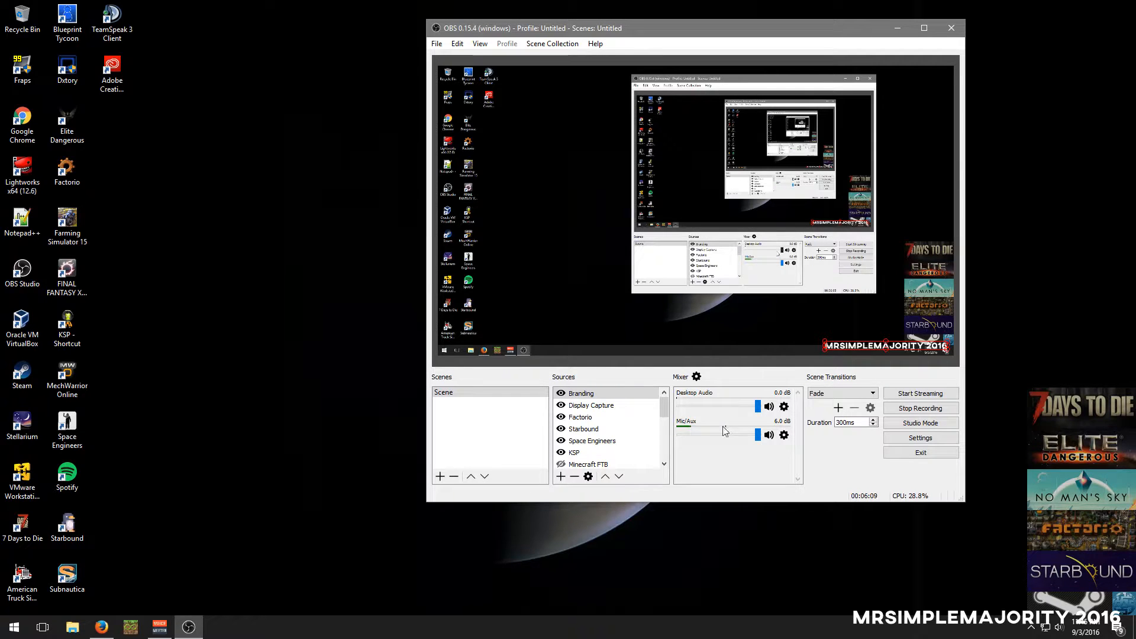
Switch to Voicemeeter Banana, compare its hardware input levels with the OBS Mic/Aux meter, and minimize it
{"action": "left_click", "coordinate": [160, 630]}
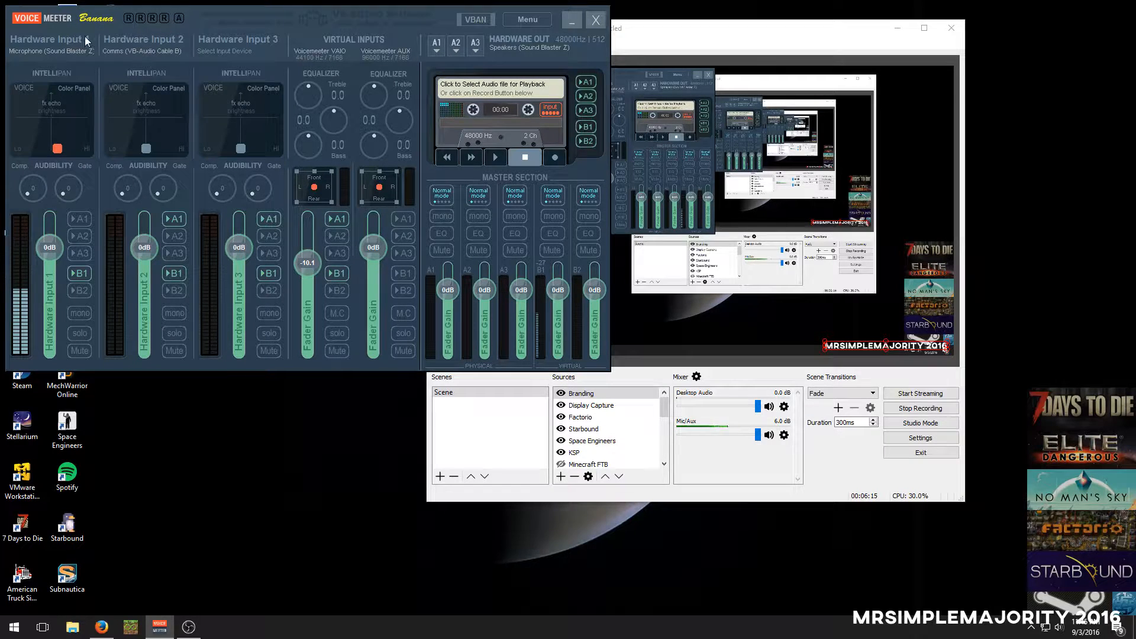
{"action": "left_click_drag", "start_coordinate": [199, 12], "coordinate": [216, 22]}
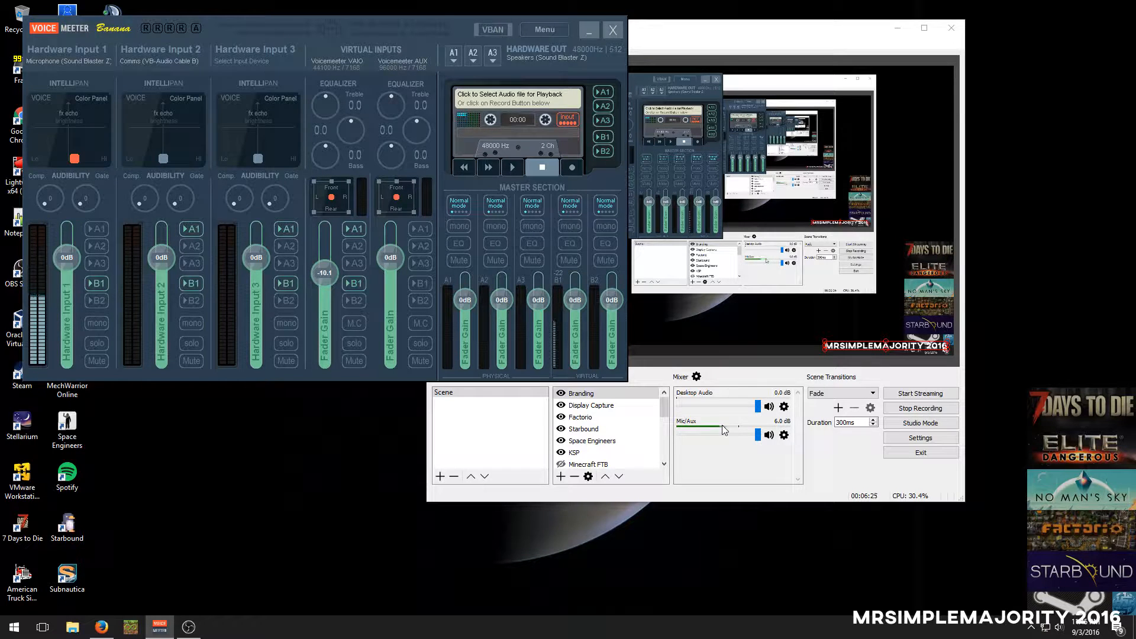
{"action": "left_click", "coordinate": [584, 33]}
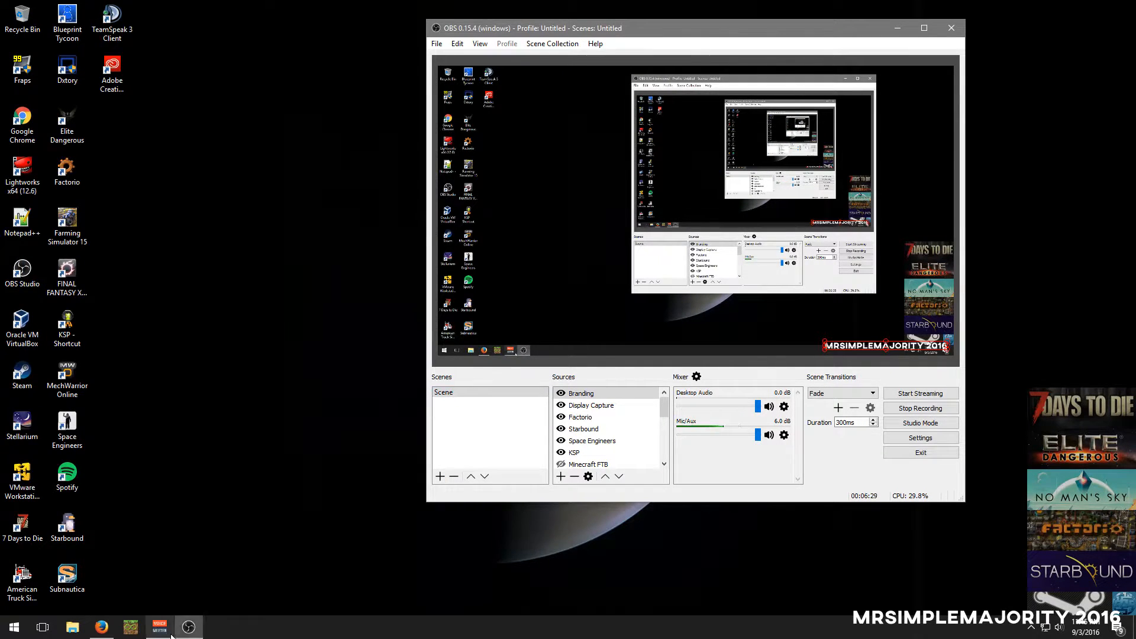
{"action": "mouse_move", "coordinate": [160, 628]}
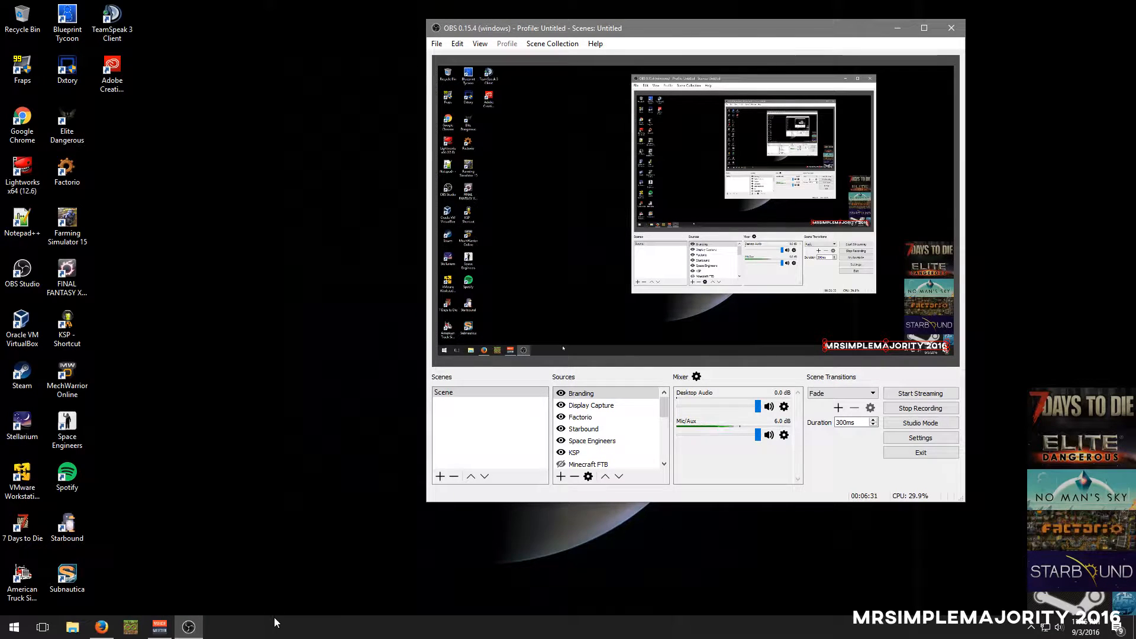
Switch to Firefox and look through the VB-Audio home page, including the Voicemeeter Banana section
{"action": "left_click", "coordinate": [110, 632]}
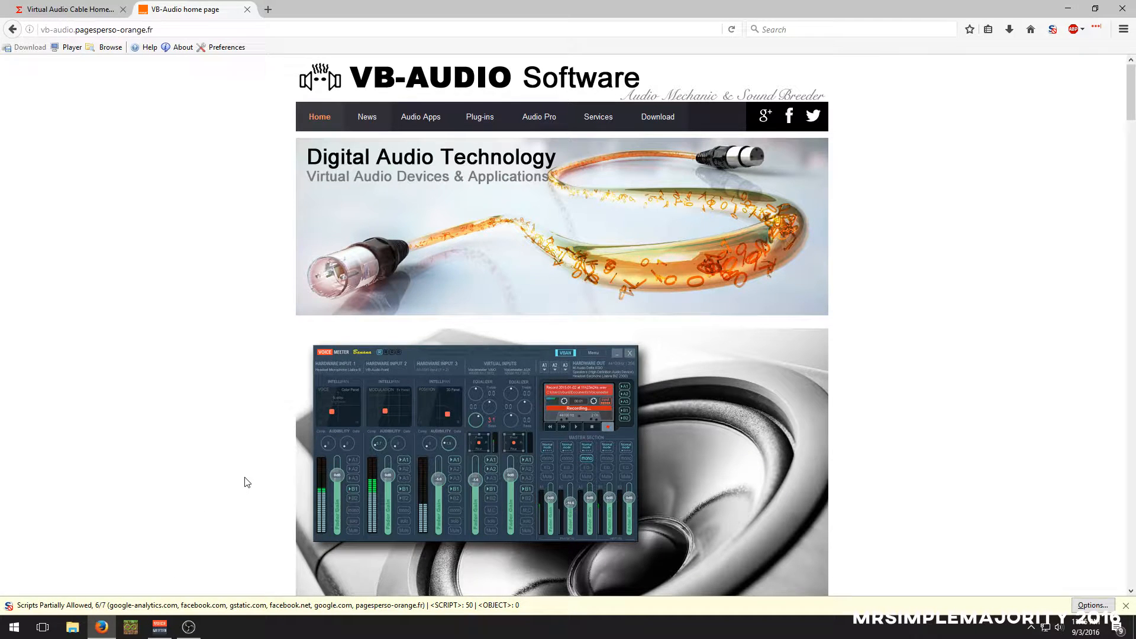
{"action": "scroll", "coordinate": [246, 482], "scroll_direction": "down", "scroll_amount": 2}
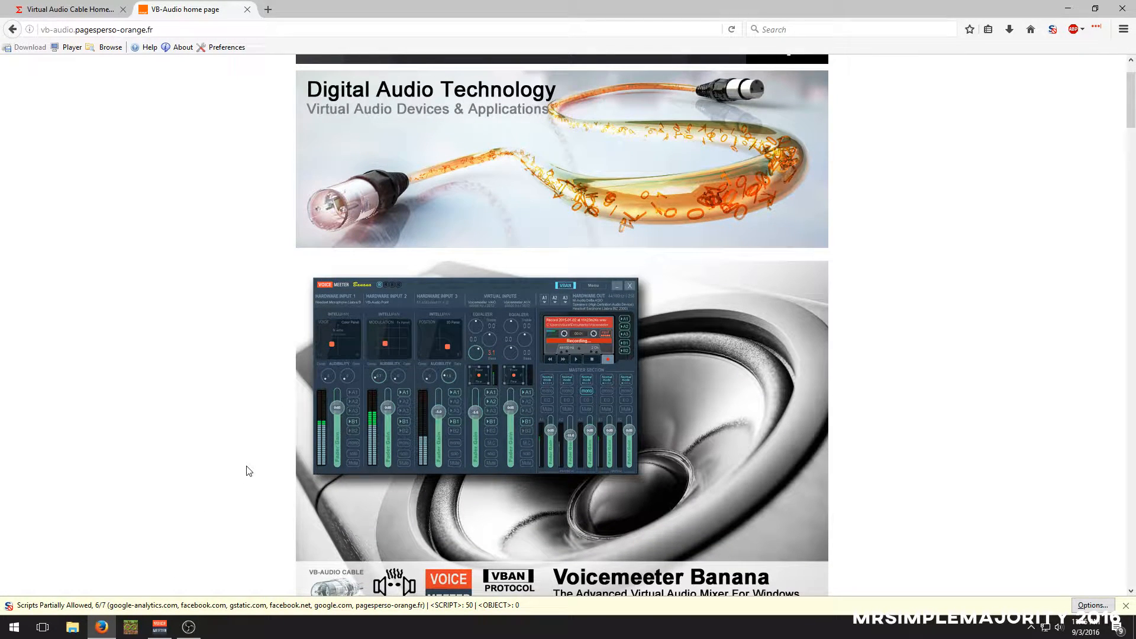
{"action": "scroll", "coordinate": [249, 469], "scroll_direction": "up", "scroll_amount": 2}
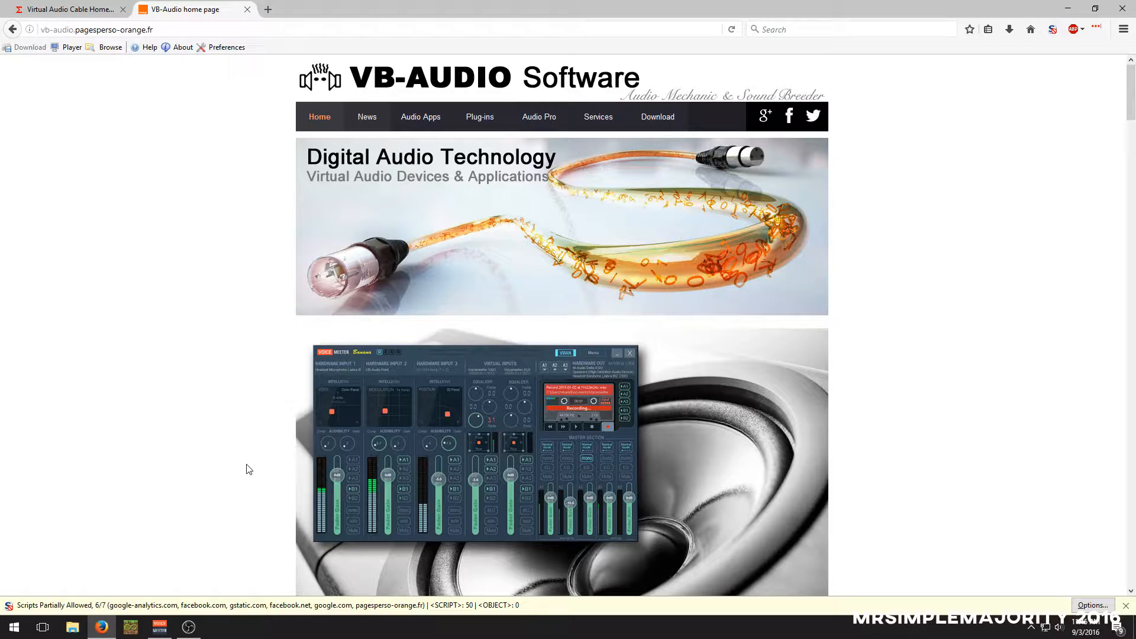
{"action": "scroll", "coordinate": [517, 277], "scroll_direction": "down", "scroll_amount": 4}
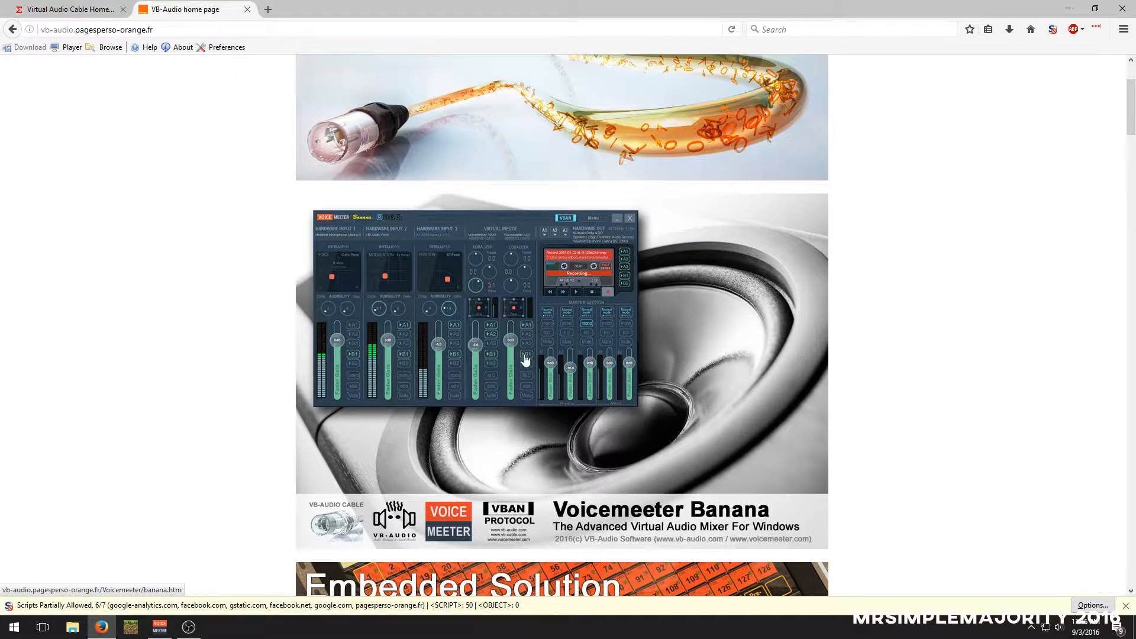
{"action": "scroll", "coordinate": [517, 277], "scroll_direction": "down", "scroll_amount": 6}
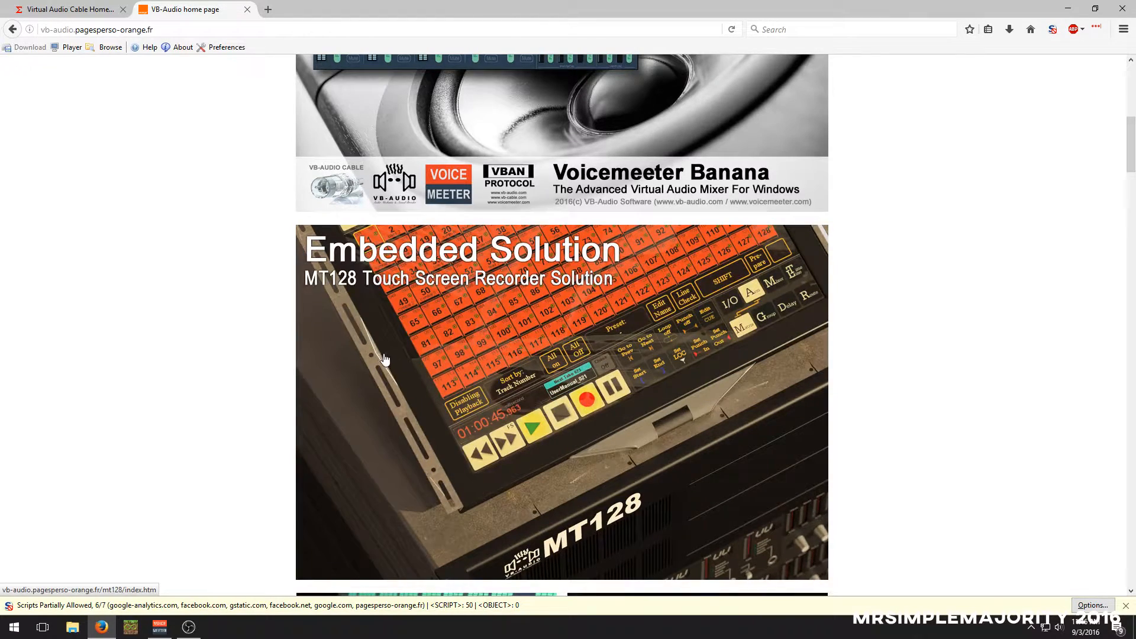
{"action": "scroll", "coordinate": [386, 360], "scroll_direction": "up", "scroll_amount": 10}
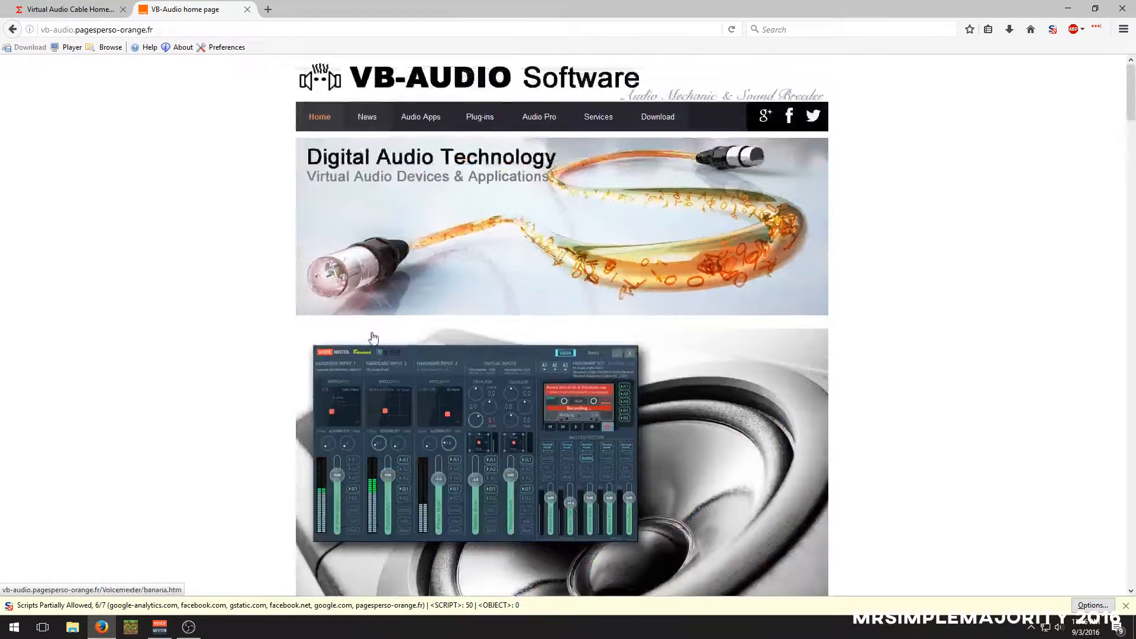
Open VB-Audio's Audio Apps page and review the Voicemeeter, VB-CABLE and HiFi-Cable products
{"action": "left_click", "coordinate": [418, 118]}
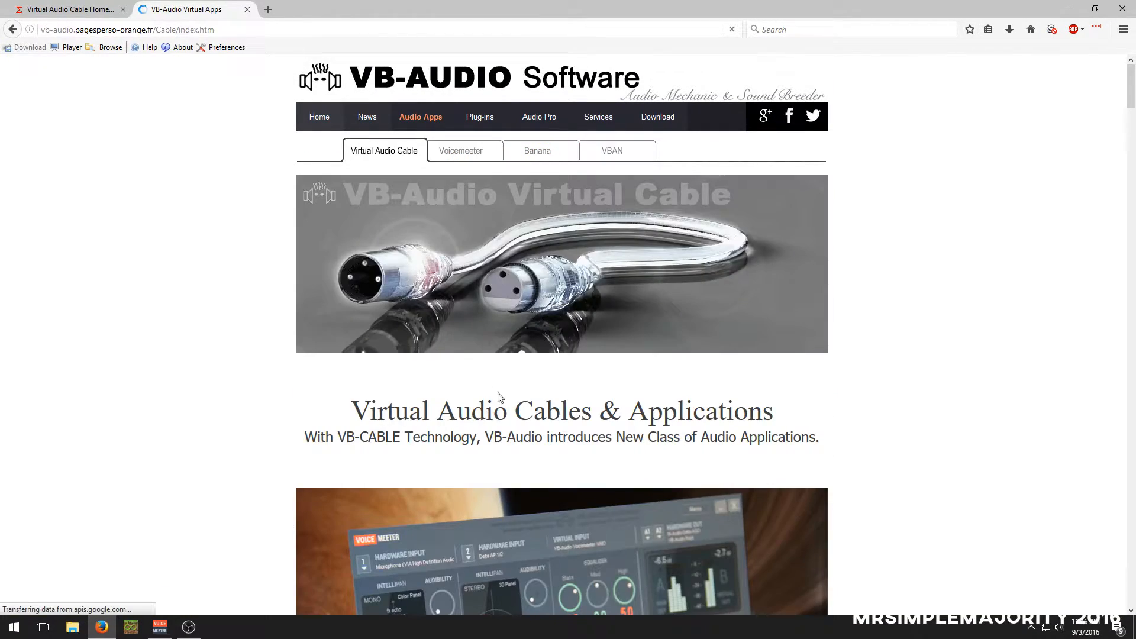
{"action": "scroll", "coordinate": [333, 329], "scroll_direction": "down", "scroll_amount": 5}
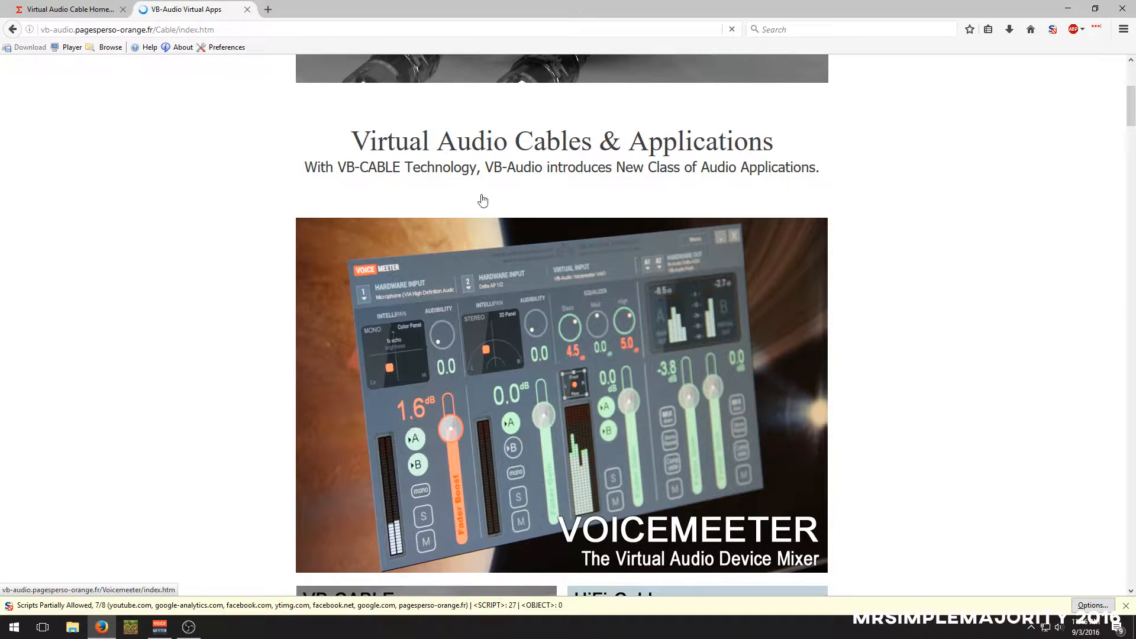
{"action": "scroll", "coordinate": [646, 427], "scroll_direction": "down", "scroll_amount": 1}
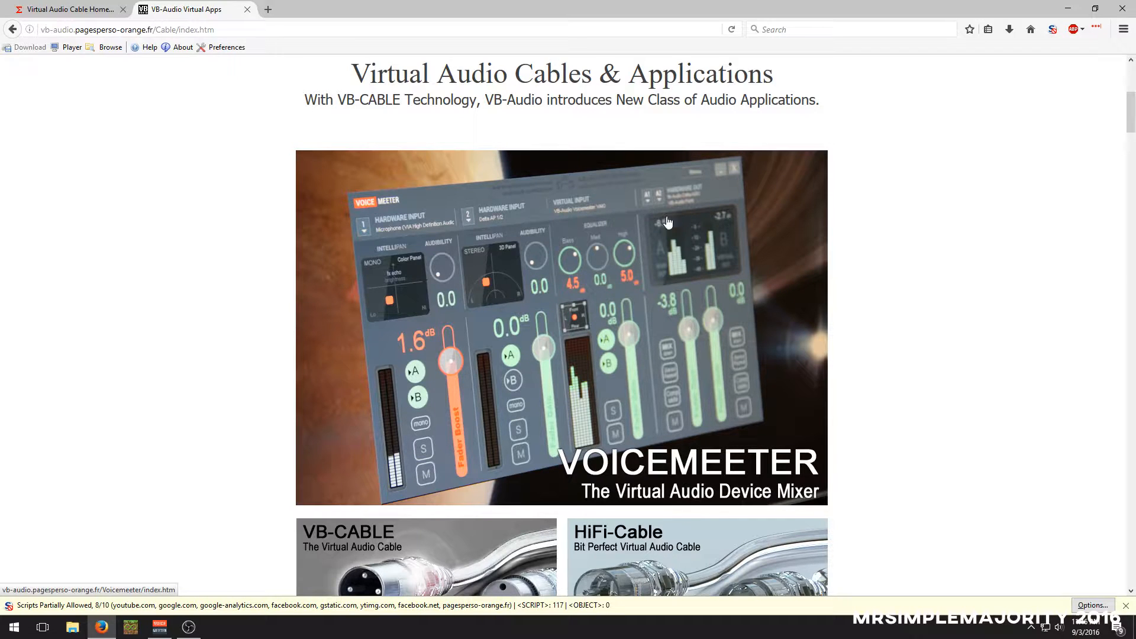
{"action": "scroll", "coordinate": [622, 418], "scroll_direction": "down", "scroll_amount": 3}
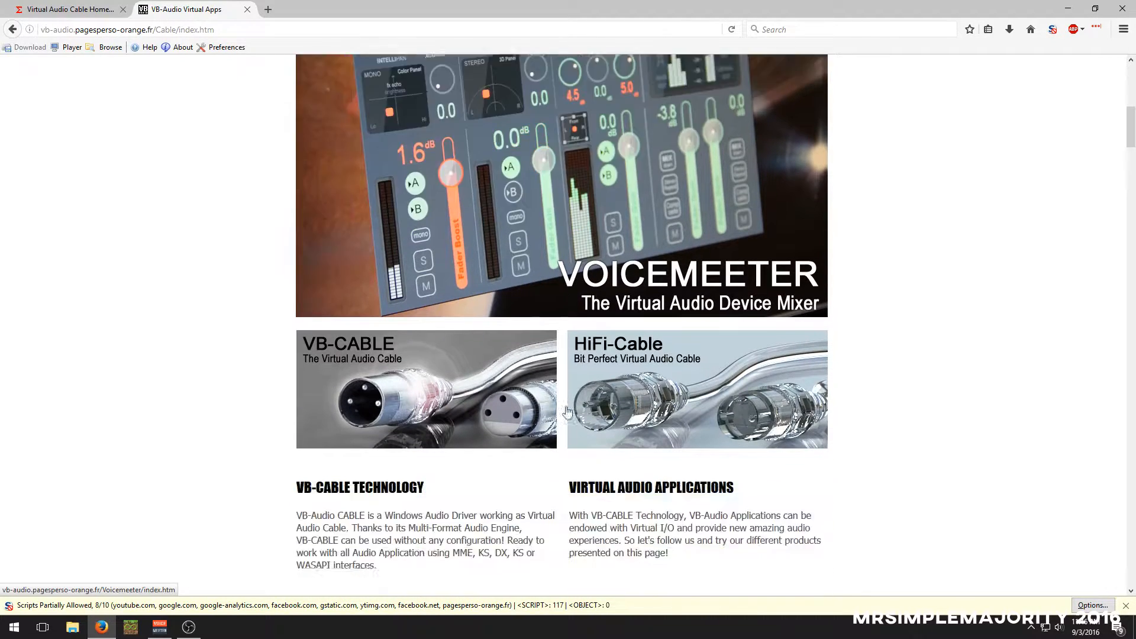
{"action": "scroll", "coordinate": [566, 411], "scroll_direction": "down", "scroll_amount": 5}
{"action": "scroll", "coordinate": [558, 407], "scroll_direction": "up", "scroll_amount": 8}
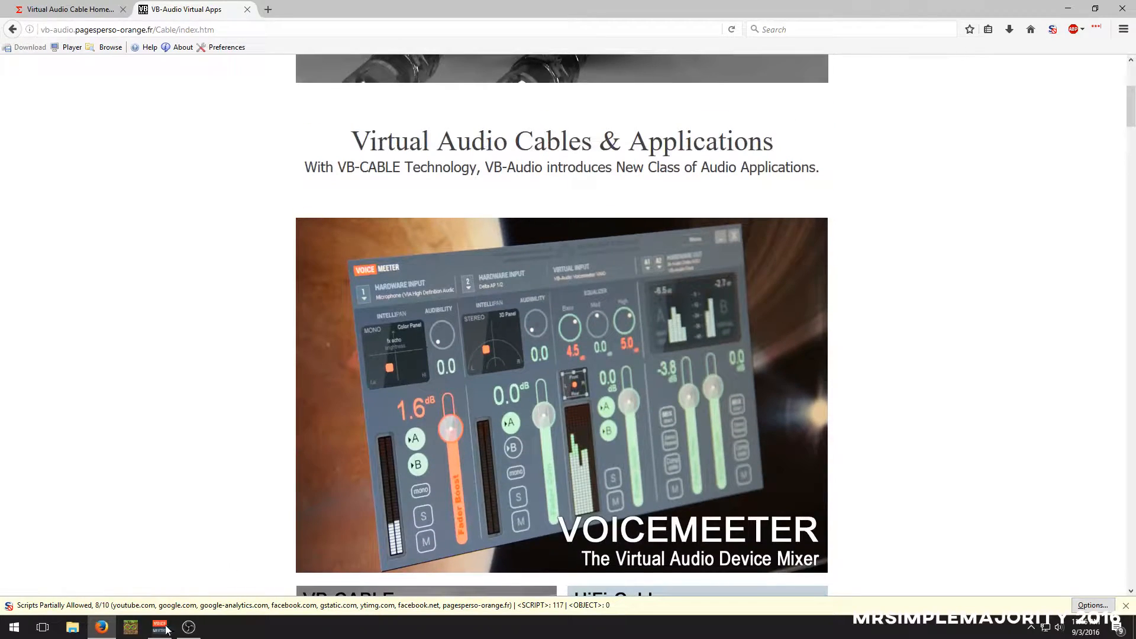
Switch to Voicemeeter Banana to examine its hardware inputs, minimize it, and return to the start of the Audio Apps page
{"action": "left_click", "coordinate": [166, 630]}
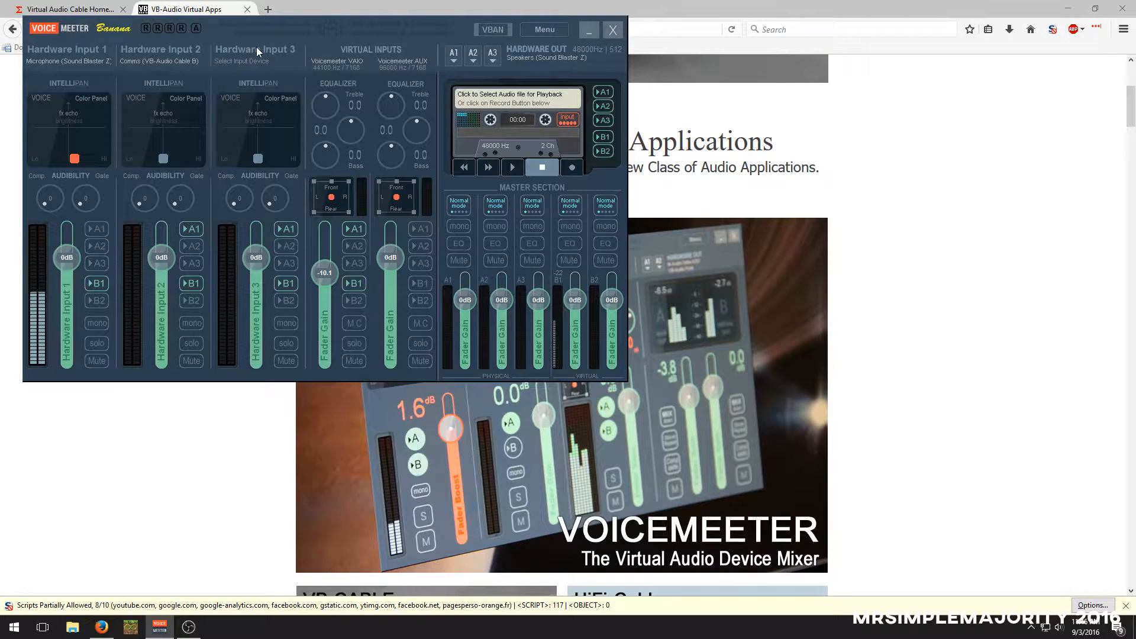
{"action": "left_click", "coordinate": [592, 29]}
{"action": "scroll", "coordinate": [710, 107], "scroll_direction": "up", "scroll_amount": 5}
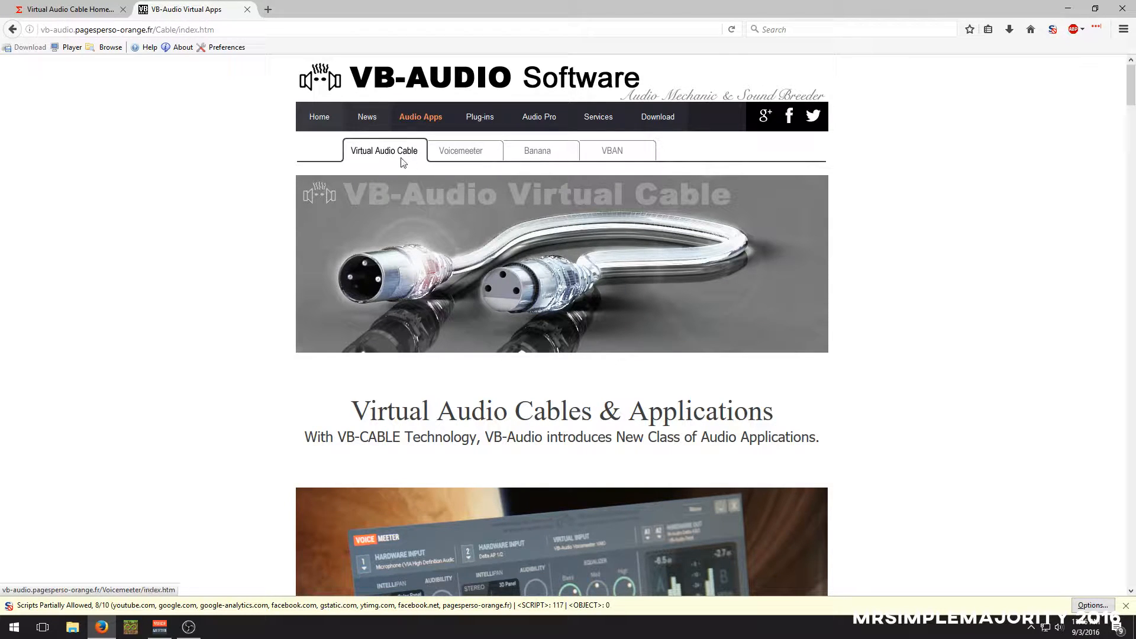
Examine the VB-Audio Virtual Cable section, including the VB-CABLE driver download and the playback device illustration
{"action": "scroll", "coordinate": [613, 303], "scroll_direction": "down", "scroll_amount": 3}
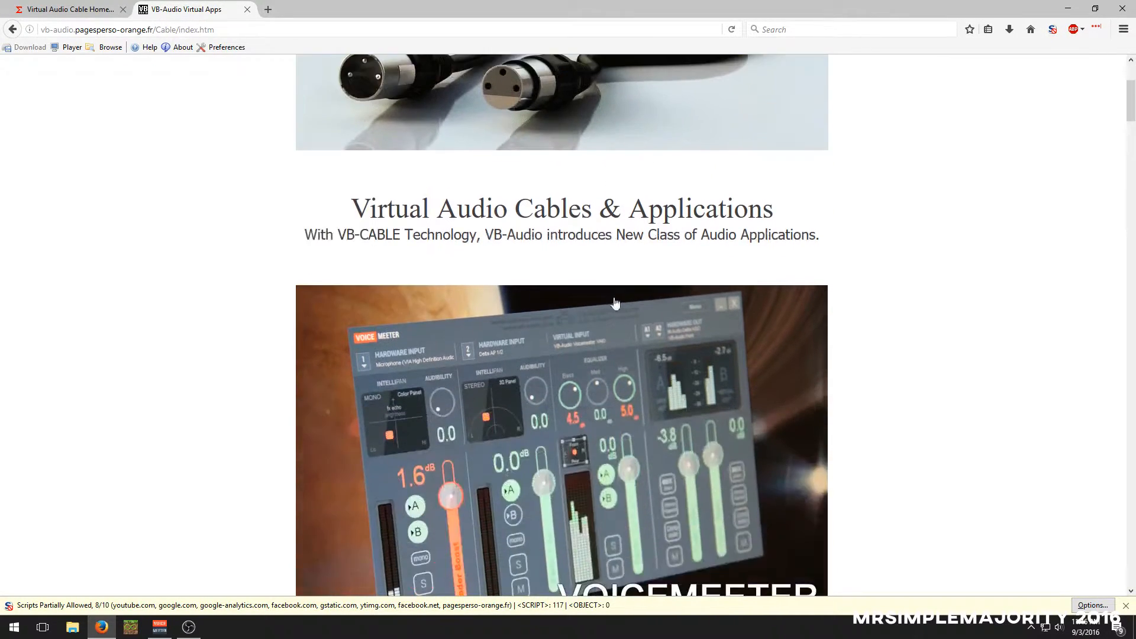
{"action": "scroll", "coordinate": [473, 231], "scroll_direction": "down", "scroll_amount": 14}
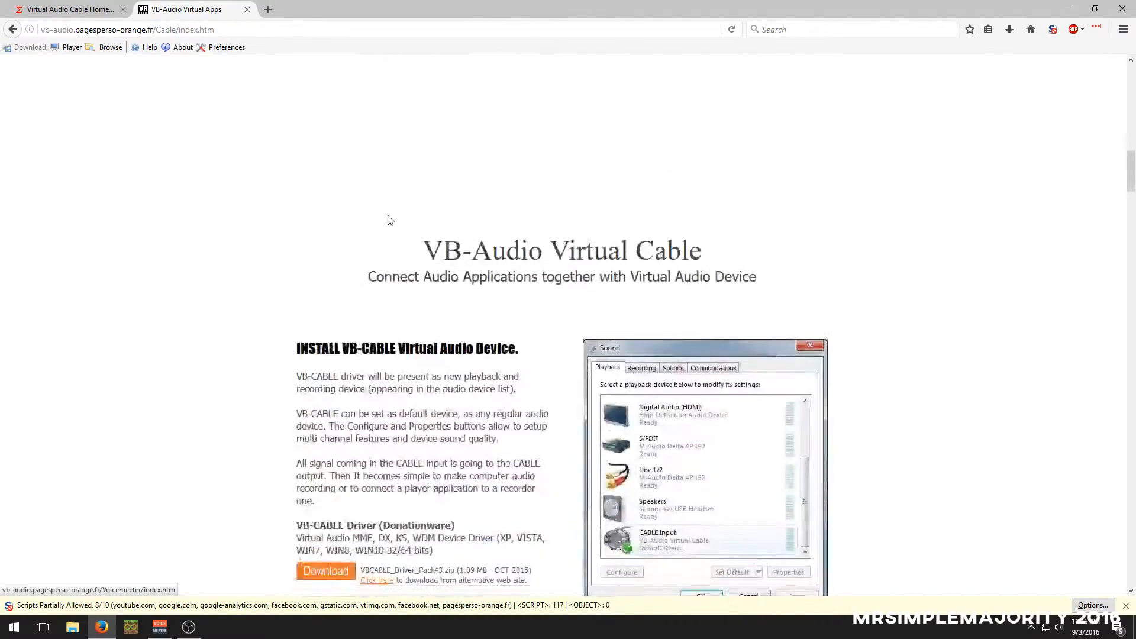
{"action": "scroll", "coordinate": [390, 225], "scroll_direction": "up", "scroll_amount": 7}
{"action": "scroll", "coordinate": [407, 229], "scroll_direction": "down", "scroll_amount": 1}
{"action": "scroll", "coordinate": [406, 231], "scroll_direction": "down", "scroll_amount": 7}
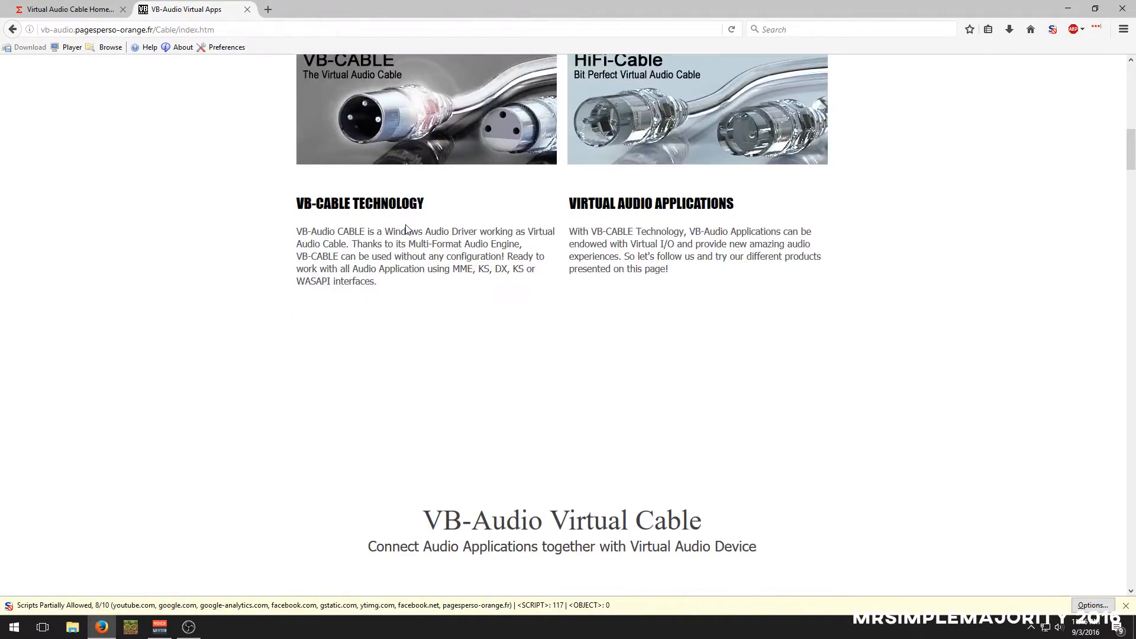
{"action": "scroll", "coordinate": [406, 237], "scroll_direction": "down", "scroll_amount": 3}
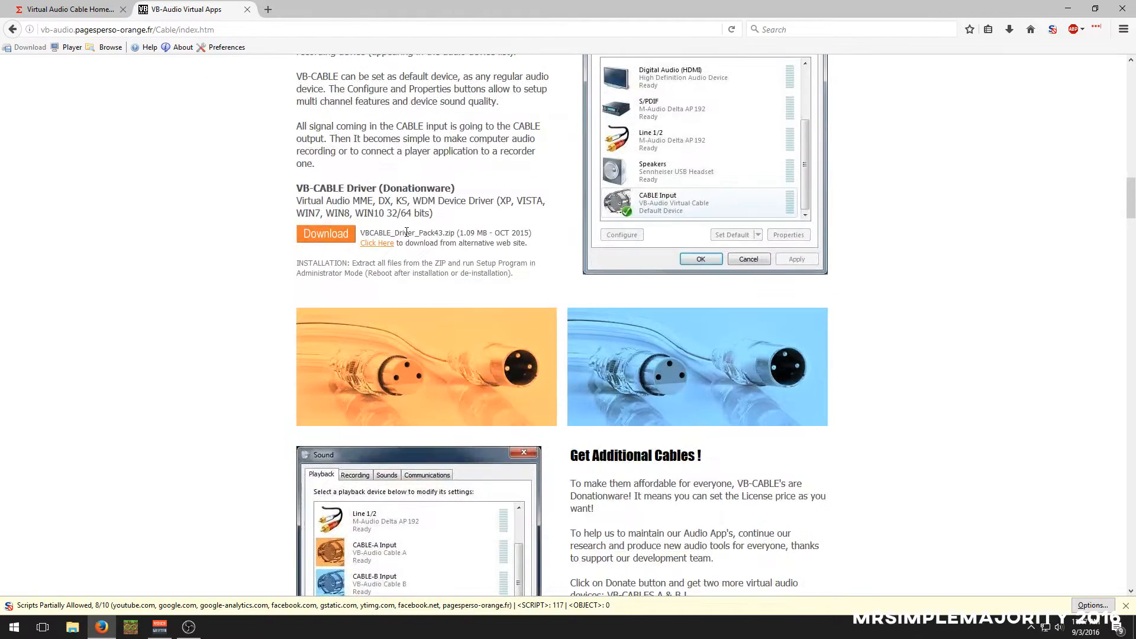
{"action": "scroll", "coordinate": [364, 228], "scroll_direction": "up", "scroll_amount": 2}
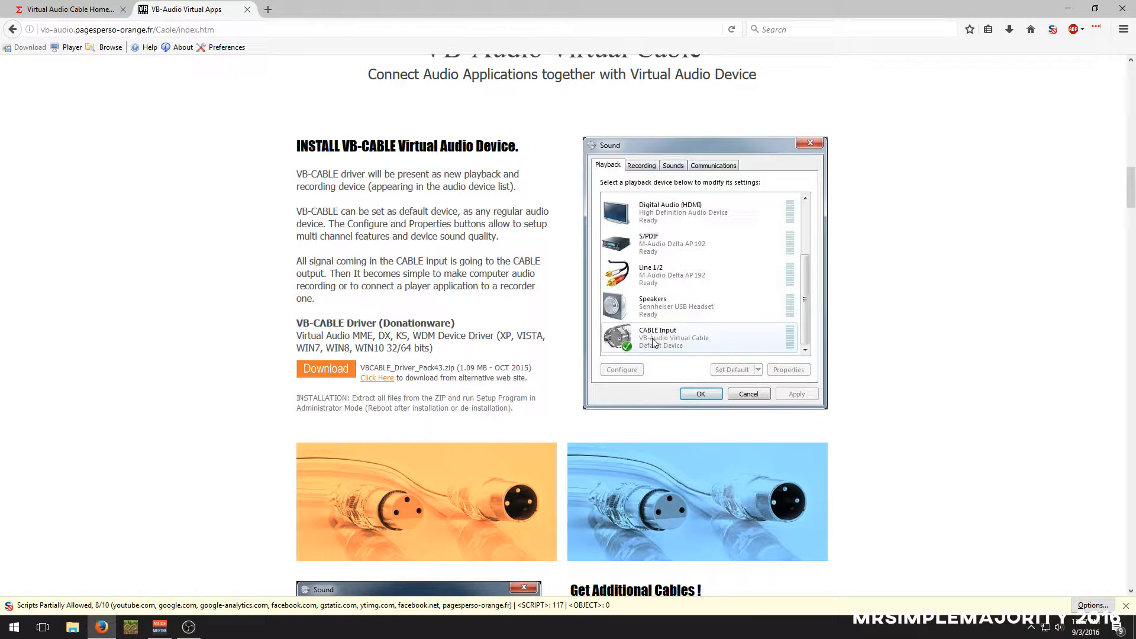
Examine the Get Additional Cables section on VB-CABLE A and B and its donation options
{"action": "scroll", "coordinate": [592, 337], "scroll_direction": "down", "scroll_amount": 5}
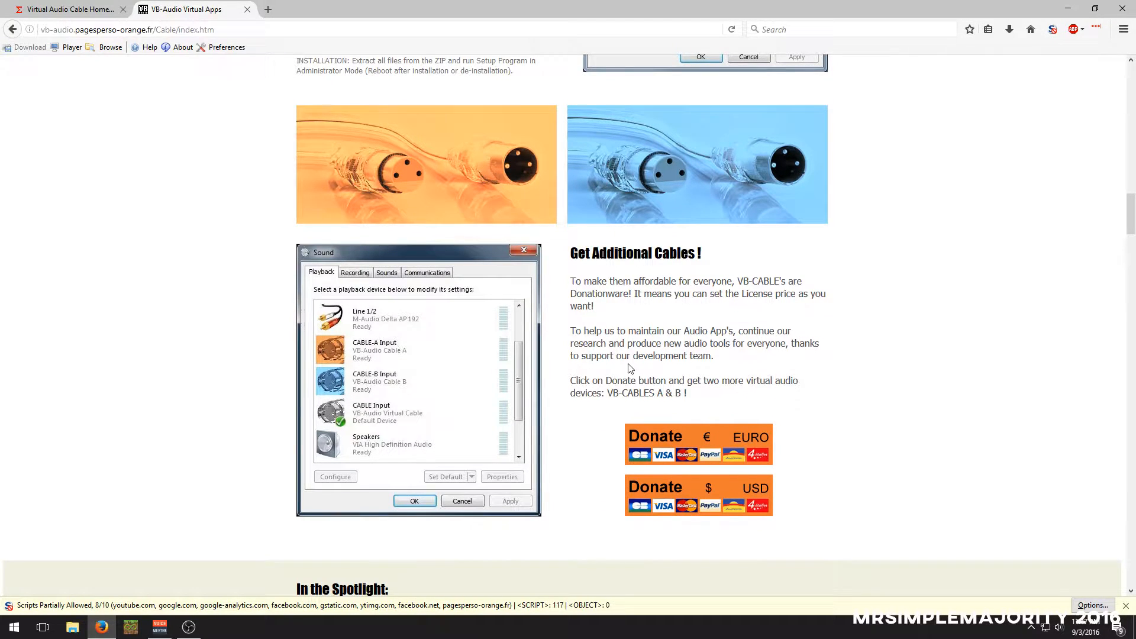
{"action": "scroll", "coordinate": [628, 370], "scroll_direction": "down", "scroll_amount": 1}
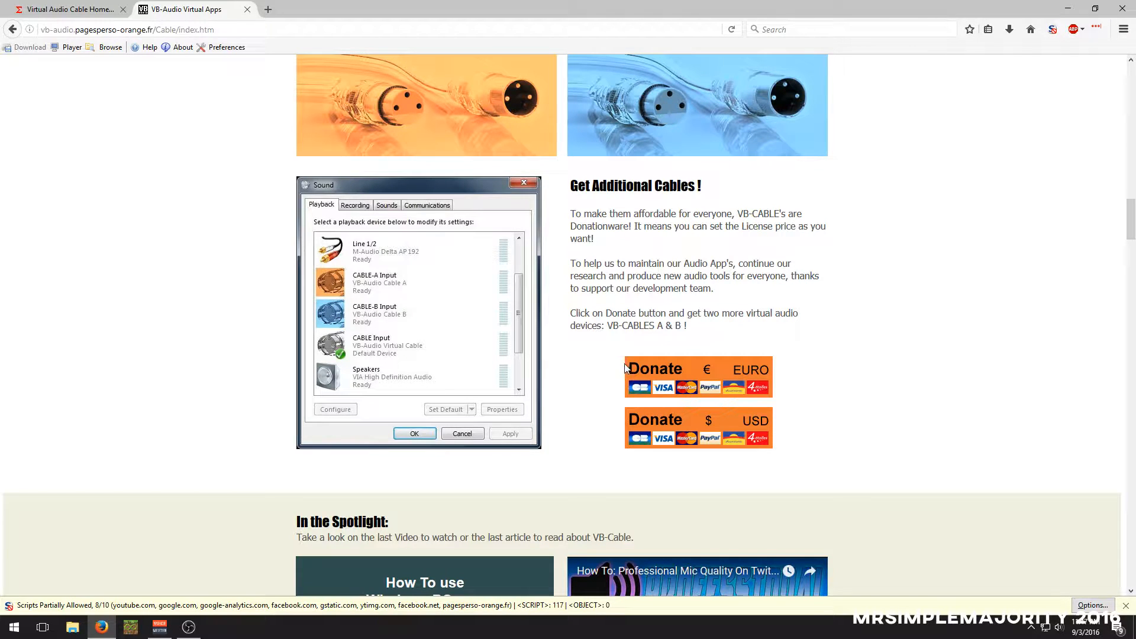
{"action": "scroll", "coordinate": [551, 368], "scroll_direction": "down", "scroll_amount": 3}
{"action": "scroll", "coordinate": [499, 372], "scroll_direction": "up", "scroll_amount": 3}
{"action": "scroll", "coordinate": [564, 332], "scroll_direction": "up", "scroll_amount": 2}
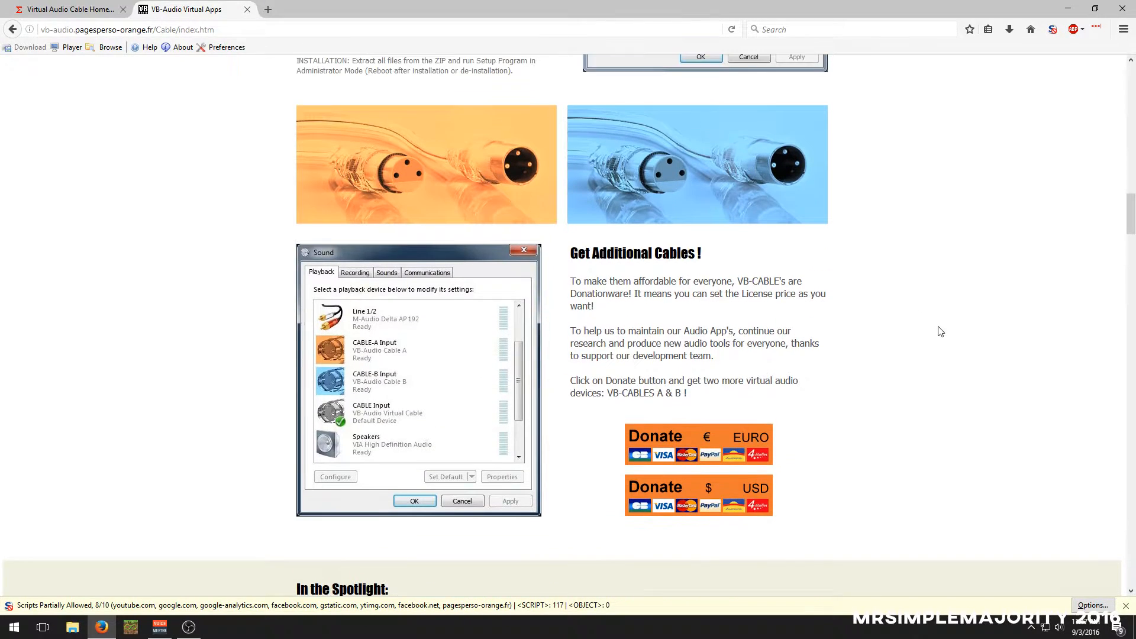
{"action": "scroll", "coordinate": [639, 402], "scroll_direction": "down", "scroll_amount": 2}
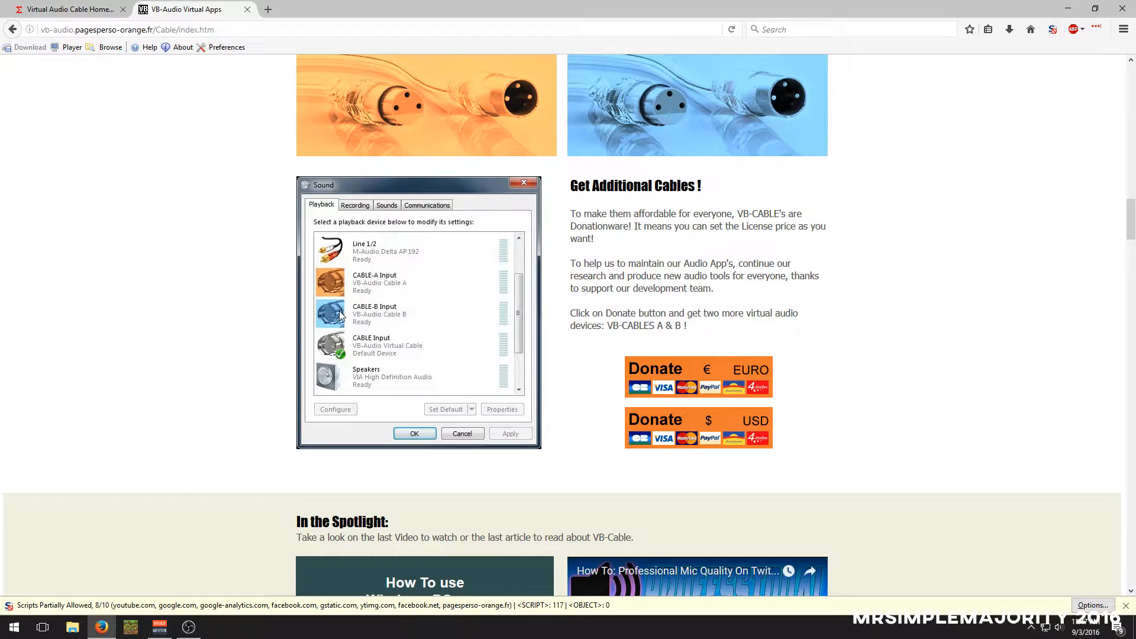
Review the VB-CABLE installation description again, including how signals pass from CABLE input to output
{"action": "scroll", "coordinate": [348, 328], "scroll_direction": "up", "scroll_amount": 6}
{"action": "scroll", "coordinate": [349, 323], "scroll_direction": "up", "scroll_amount": 2}
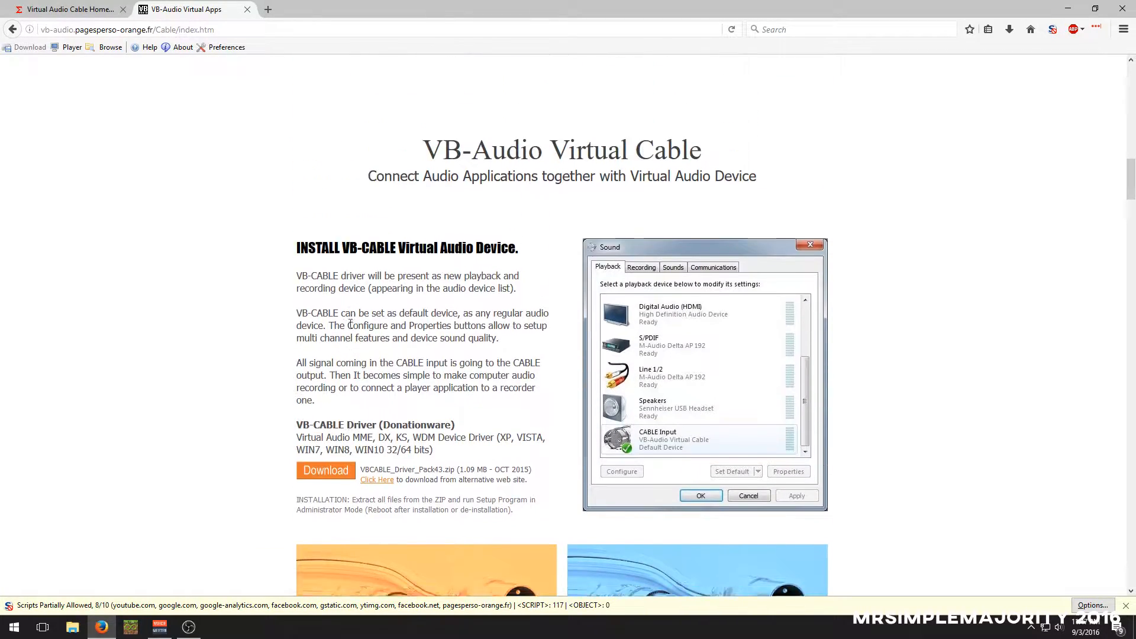
{"action": "scroll", "coordinate": [350, 323], "scroll_direction": "down", "scroll_amount": 5}
{"action": "scroll", "coordinate": [349, 323], "scroll_direction": "up", "scroll_amount": 4}
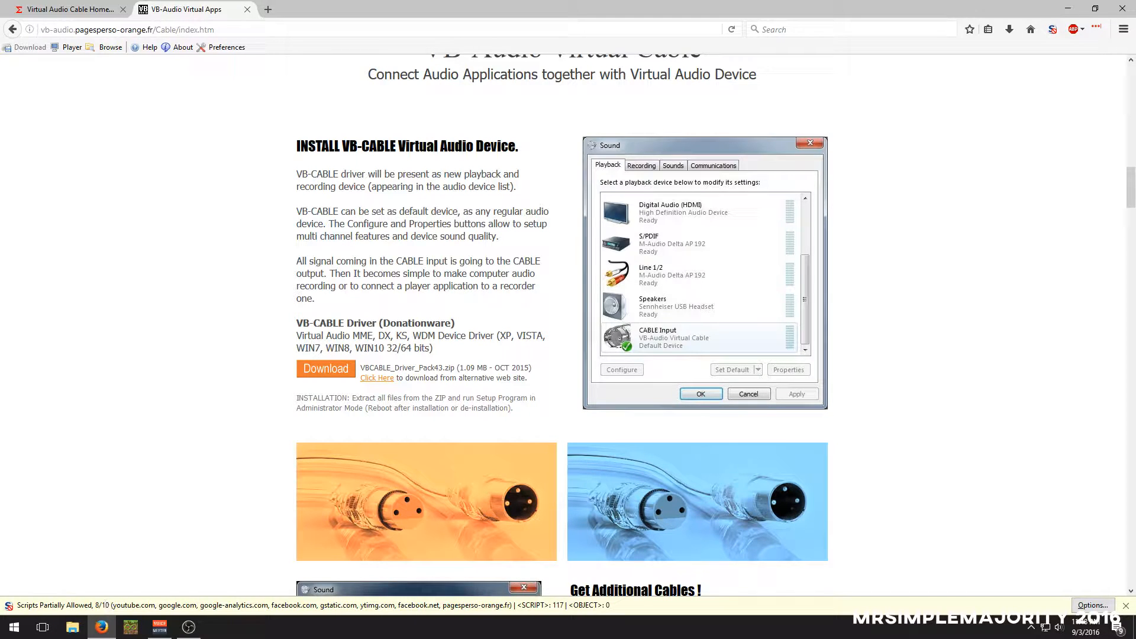
{"action": "scroll", "coordinate": [338, 320], "scroll_direction": "up", "scroll_amount": 3}
{"action": "scroll", "coordinate": [339, 328], "scroll_direction": "down", "scroll_amount": 1}
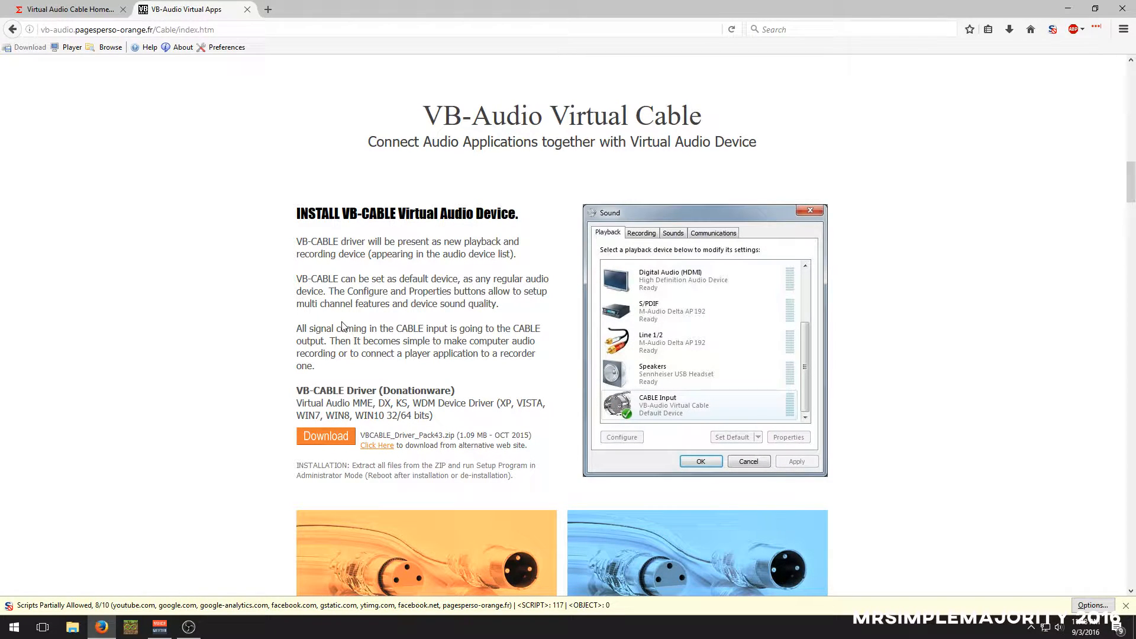
Look through the installed programs list for the virtual audio cable software
{"action": "left_click", "coordinate": [14, 627]}
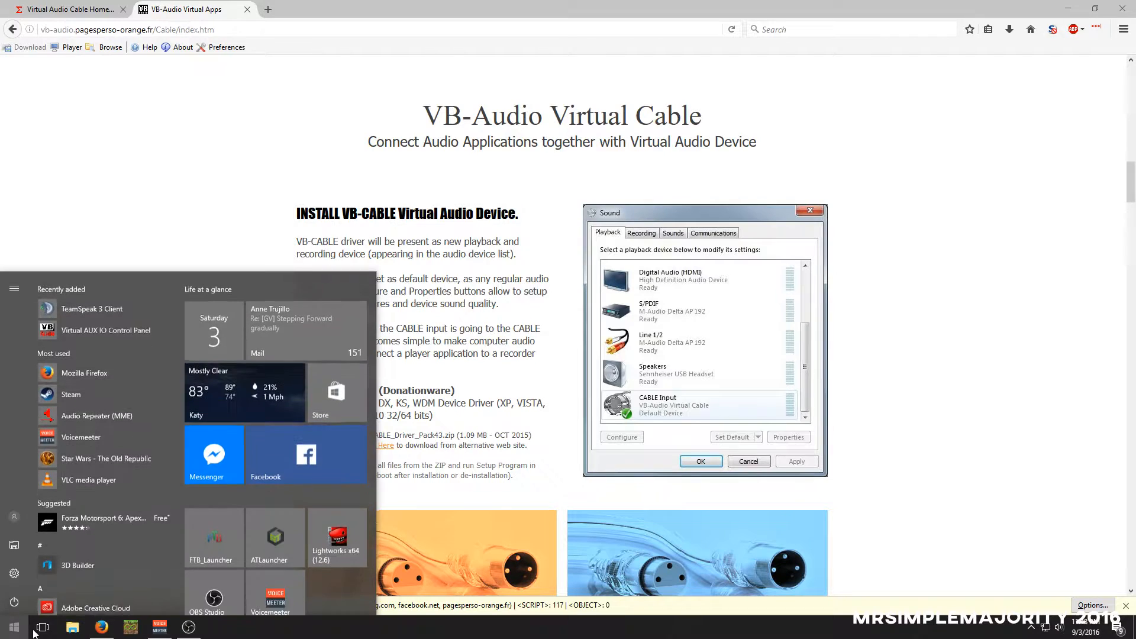
{"action": "scroll", "coordinate": [144, 552], "scroll_direction": "down", "scroll_amount": 5}
{"action": "scroll", "coordinate": [156, 554], "scroll_direction": "down", "scroll_amount": 8}
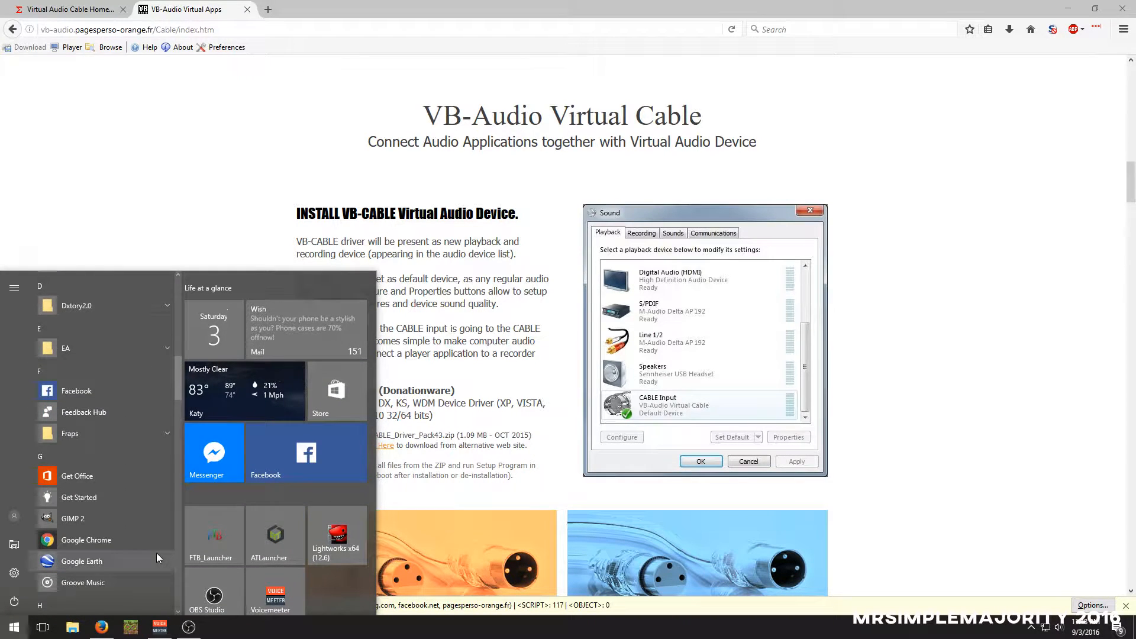
{"action": "scroll", "coordinate": [154, 549], "scroll_direction": "down", "scroll_amount": 8}
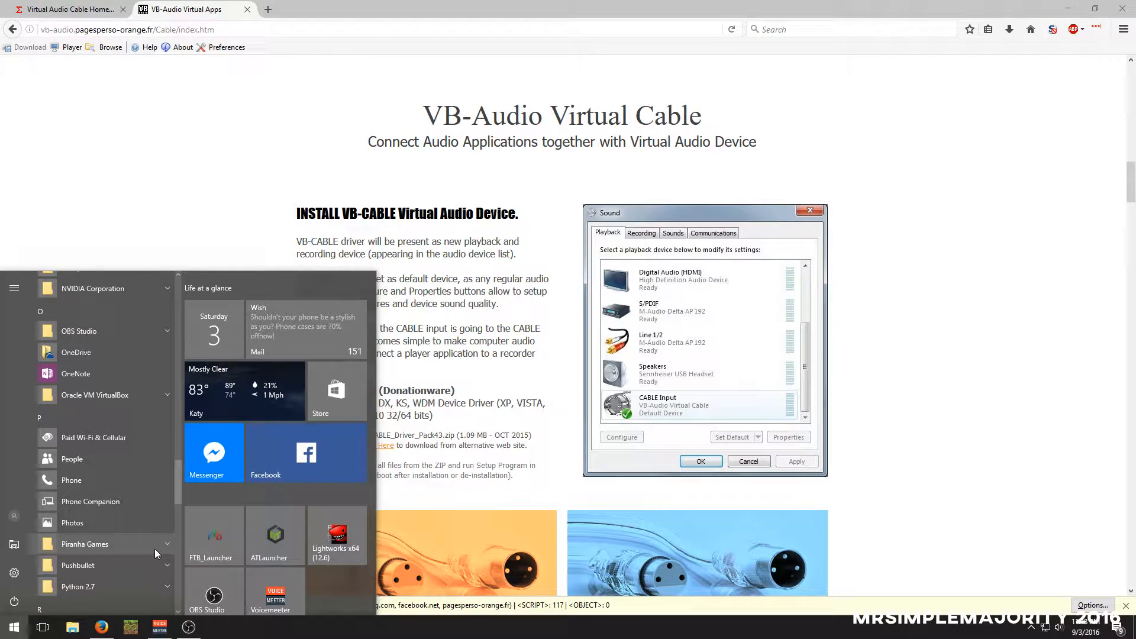
{"action": "scroll", "coordinate": [155, 549], "scroll_direction": "down", "scroll_amount": 5}
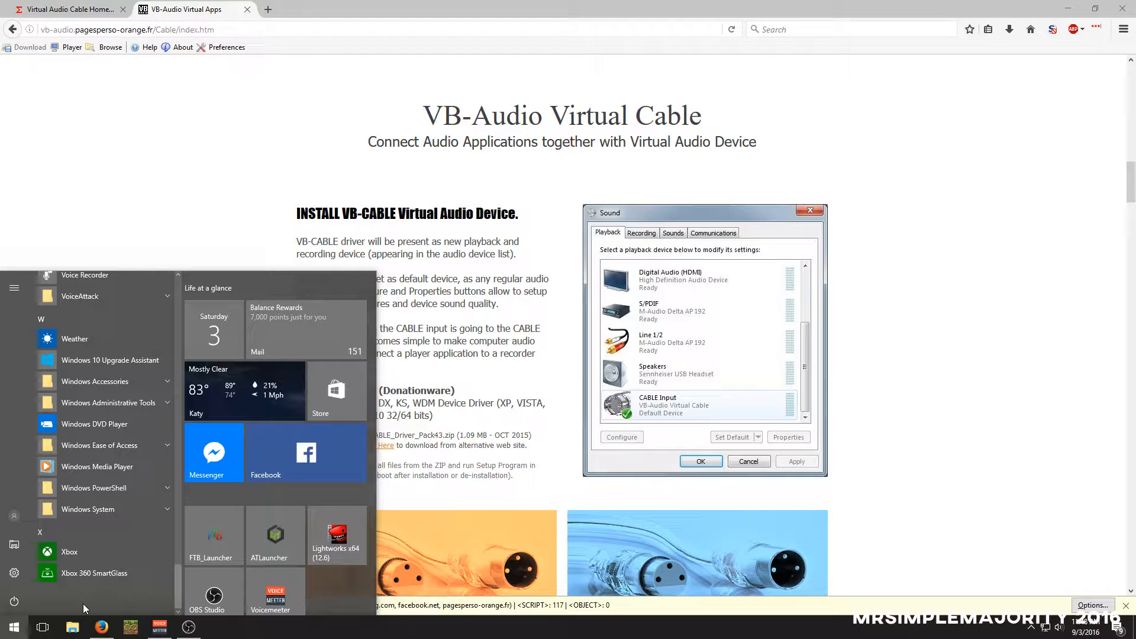
{"action": "scroll", "coordinate": [83, 598], "scroll_direction": "up", "scroll_amount": 5}
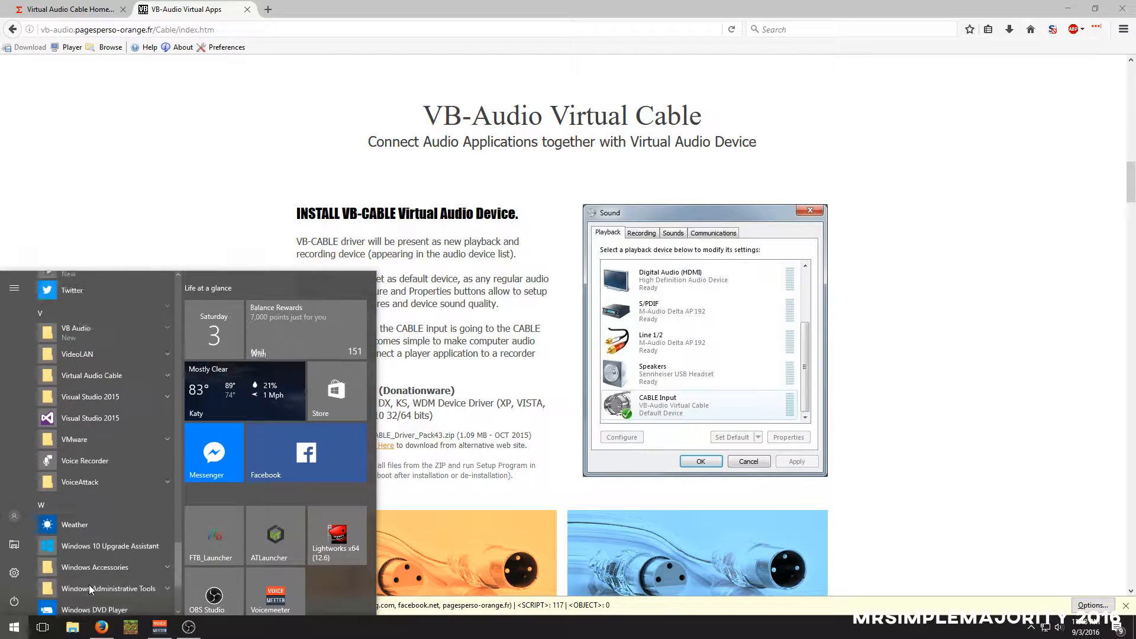
{"action": "scroll", "coordinate": [107, 495], "scroll_direction": "up", "scroll_amount": 6}
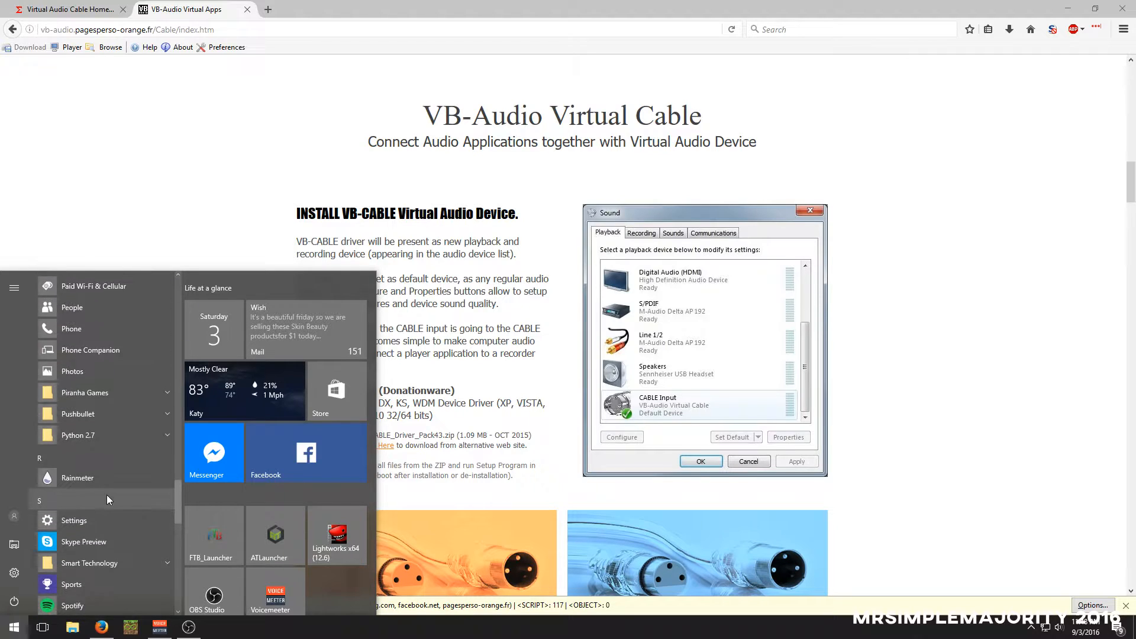
{"action": "scroll", "coordinate": [108, 499], "scroll_direction": "down", "scroll_amount": 6}
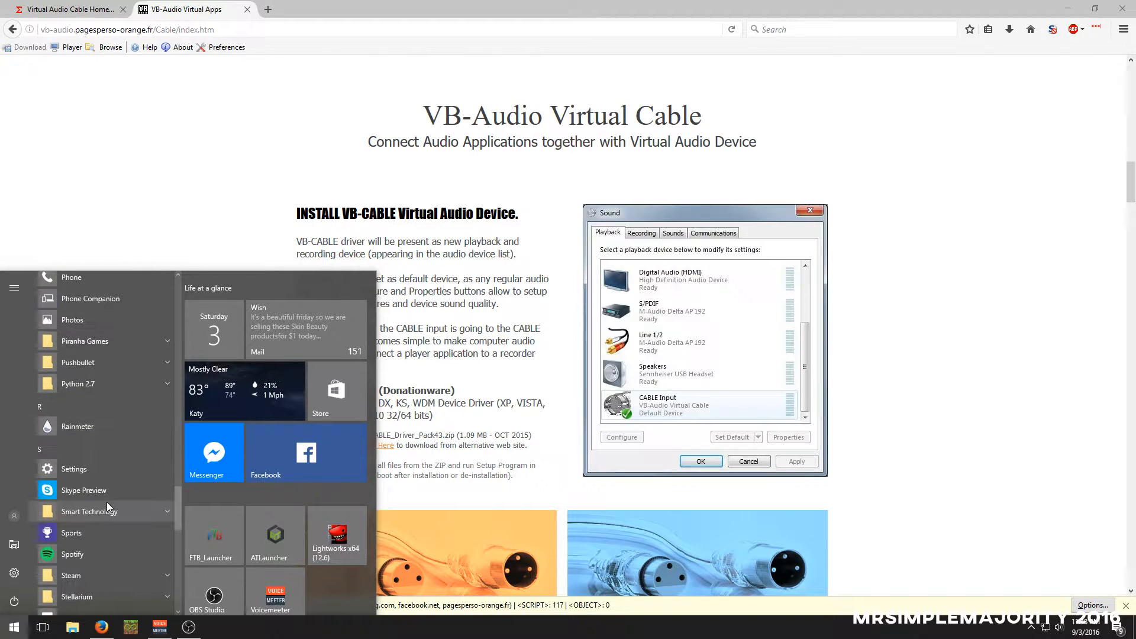
{"action": "scroll", "coordinate": [106, 504], "scroll_direction": "down", "scroll_amount": 5}
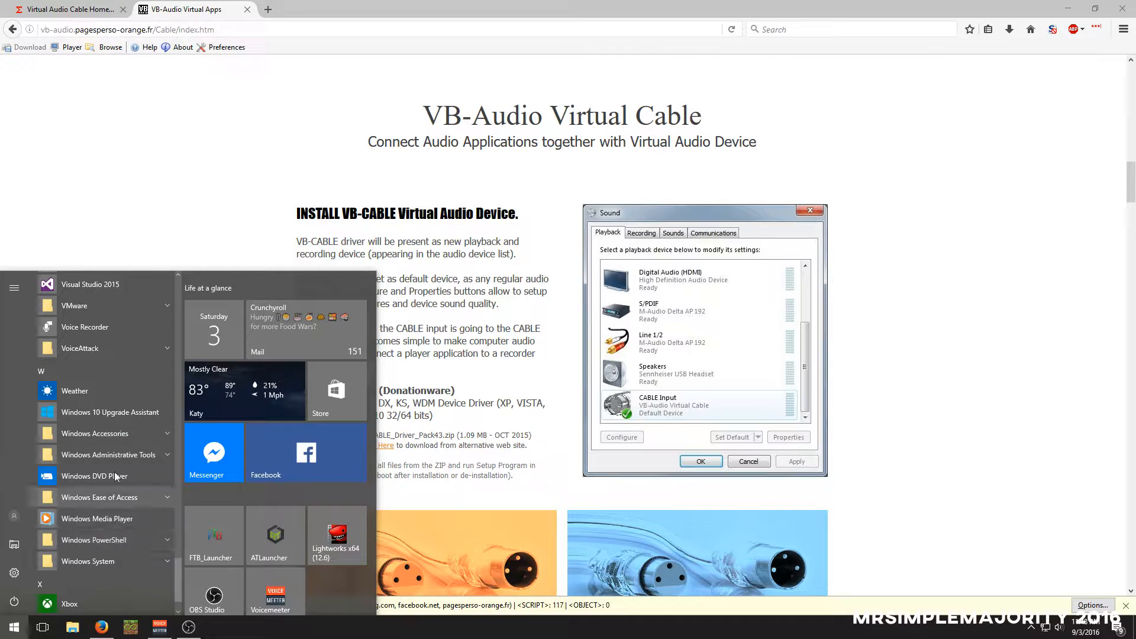
{"action": "left_click", "coordinate": [174, 172]}
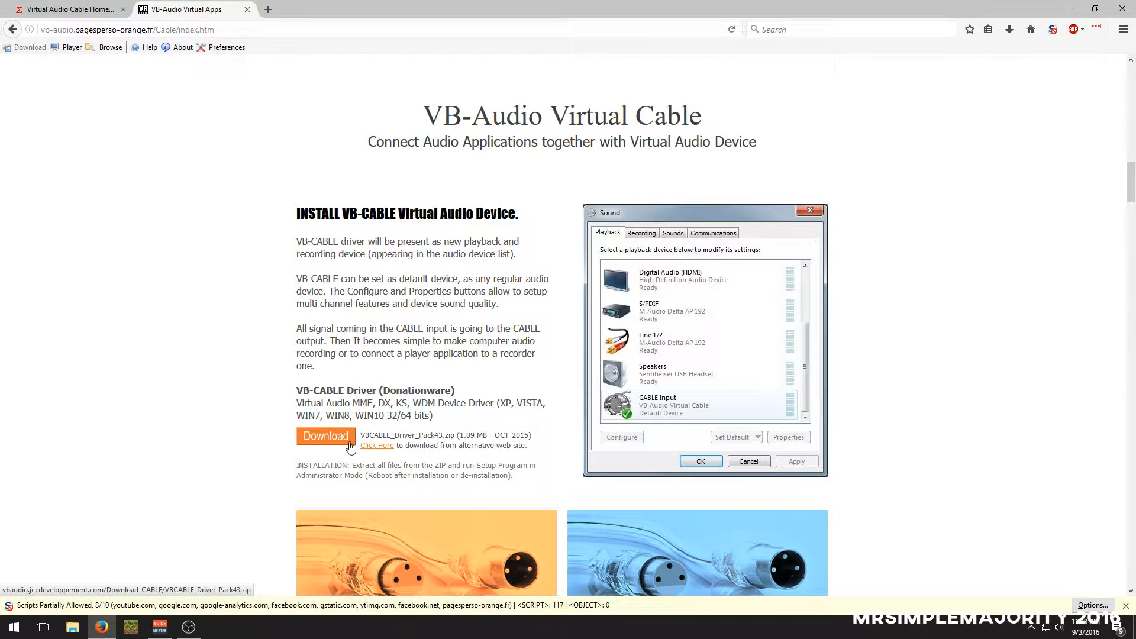
Review the VB-CABLE driver download and Get Additional Cables sections, and return to the start of the page
{"action": "scroll", "coordinate": [349, 444], "scroll_direction": "down", "scroll_amount": 3}
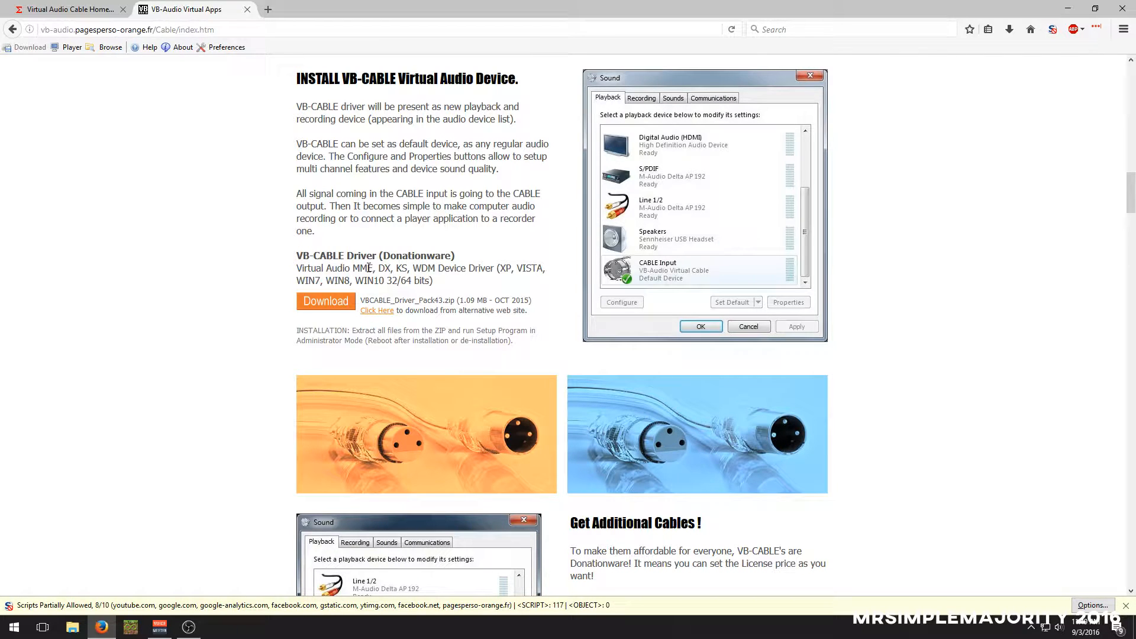
{"action": "scroll", "coordinate": [369, 270], "scroll_direction": "down", "scroll_amount": 5}
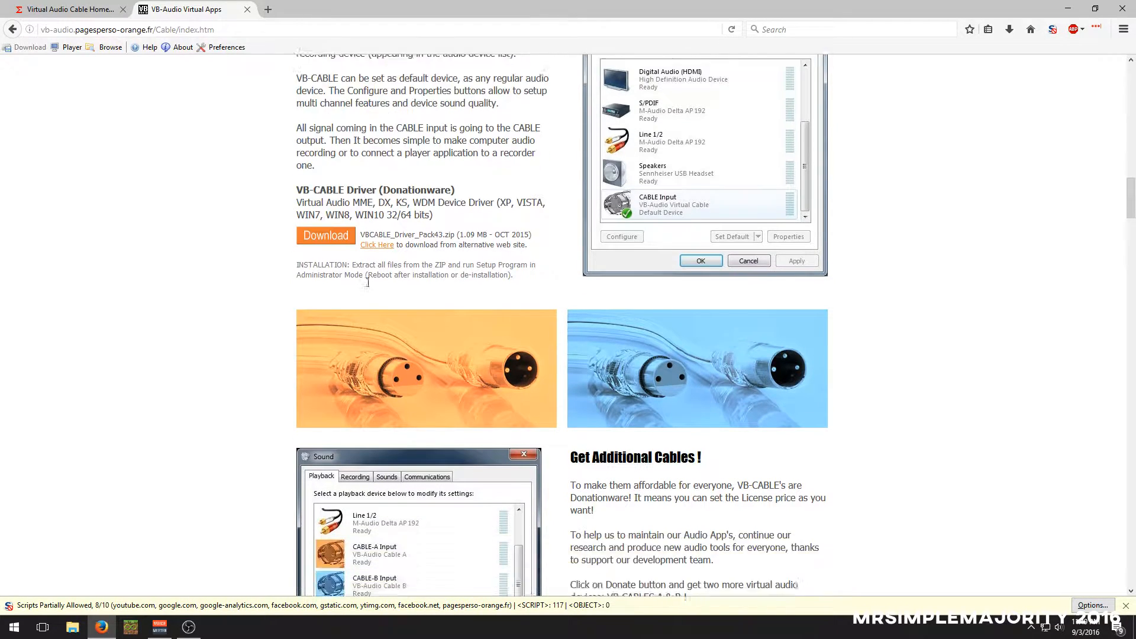
{"action": "scroll", "coordinate": [369, 289], "scroll_direction": "down", "scroll_amount": 1}
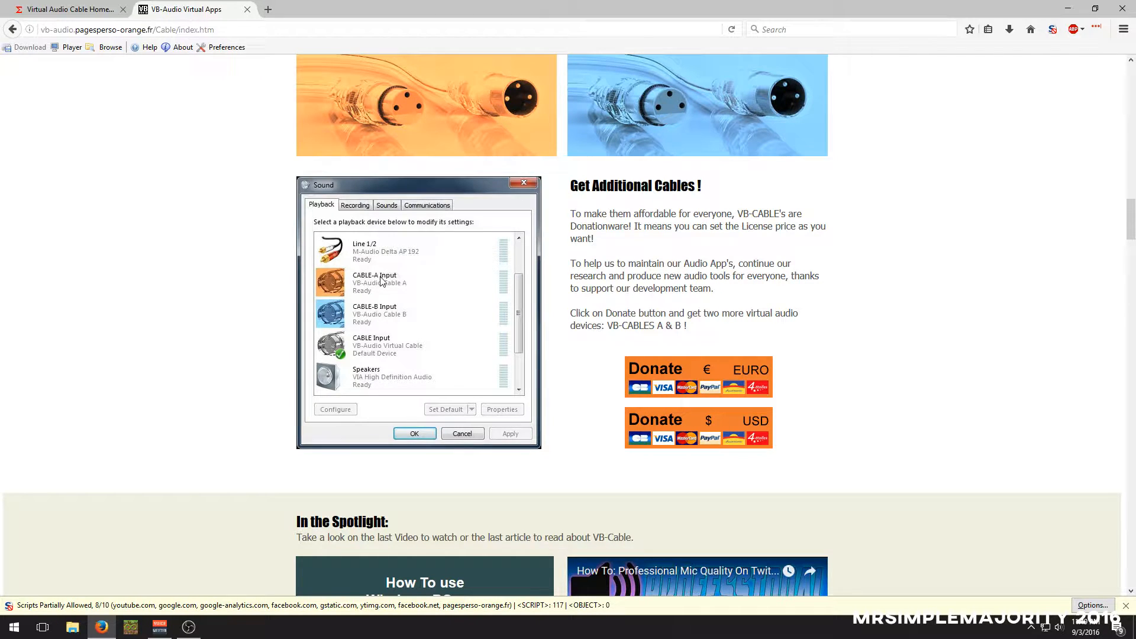
{"action": "scroll", "coordinate": [375, 406], "scroll_direction": "up", "scroll_amount": 20}
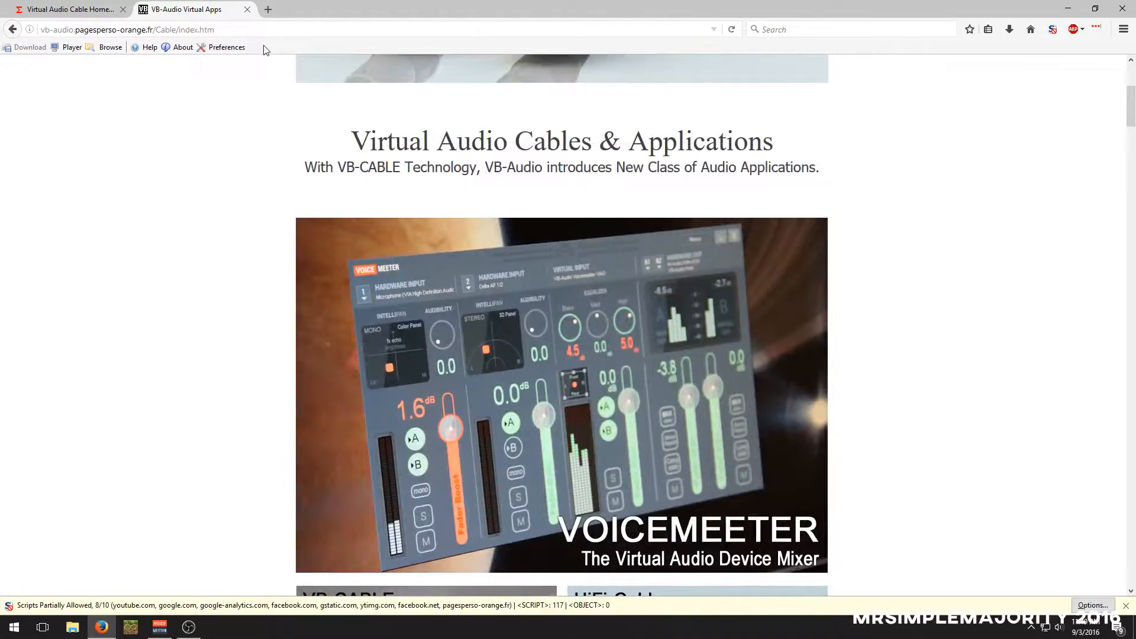
{"action": "scroll", "coordinate": [316, 390], "scroll_direction": "up", "scroll_amount": 3}
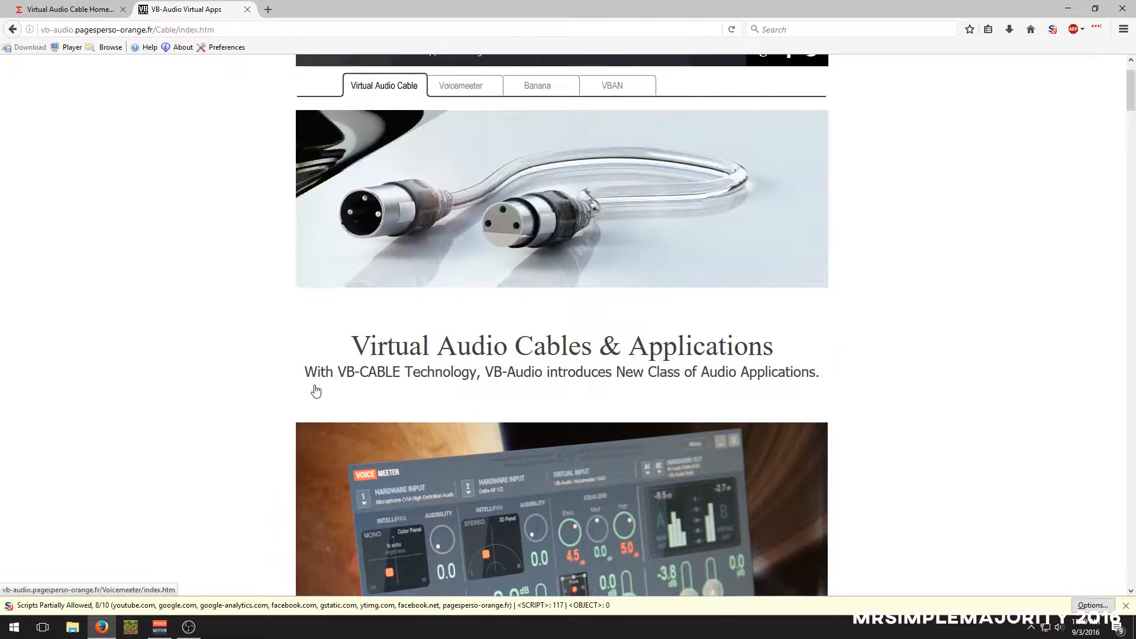
{"action": "scroll", "coordinate": [316, 391], "scroll_direction": "up", "scroll_amount": 1}
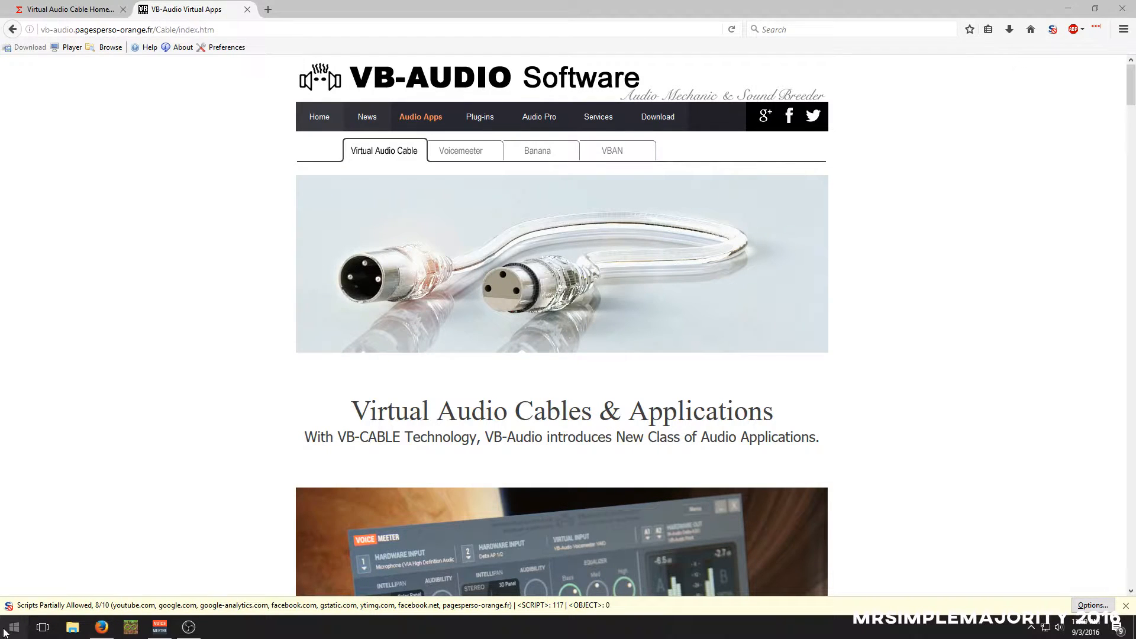
Find the VB Audio folder among the installed programs and launch the Virtual AUX IO Control Panel
{"action": "left_click", "coordinate": [3, 632]}
{"action": "scroll", "coordinate": [108, 507], "scroll_direction": "down", "scroll_amount": 10}
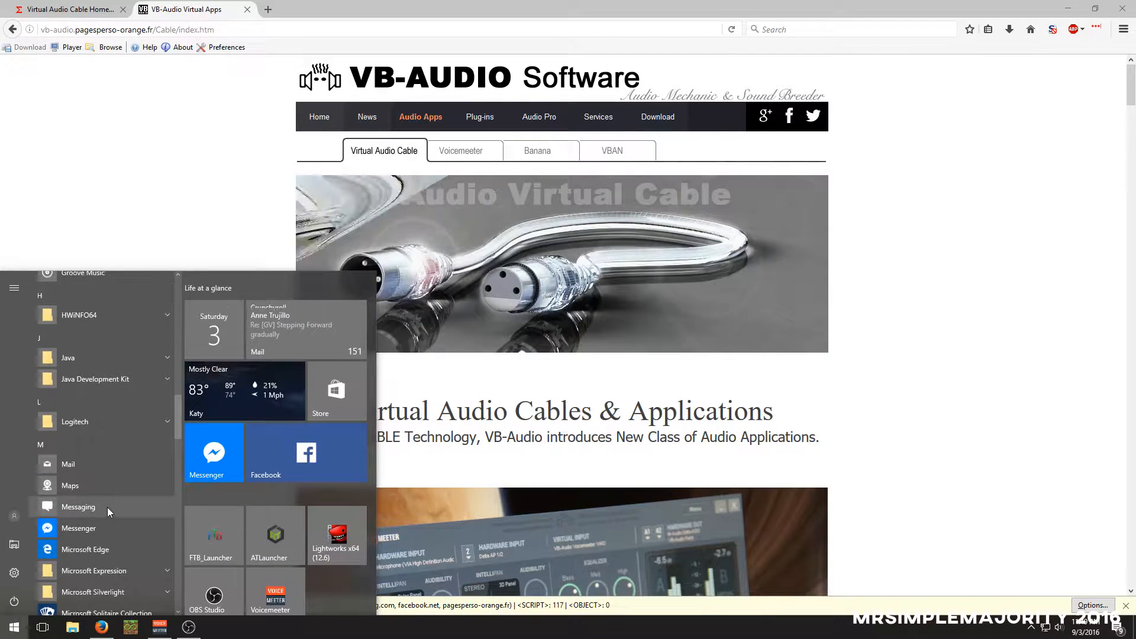
{"action": "scroll", "coordinate": [107, 507], "scroll_direction": "down", "scroll_amount": 8}
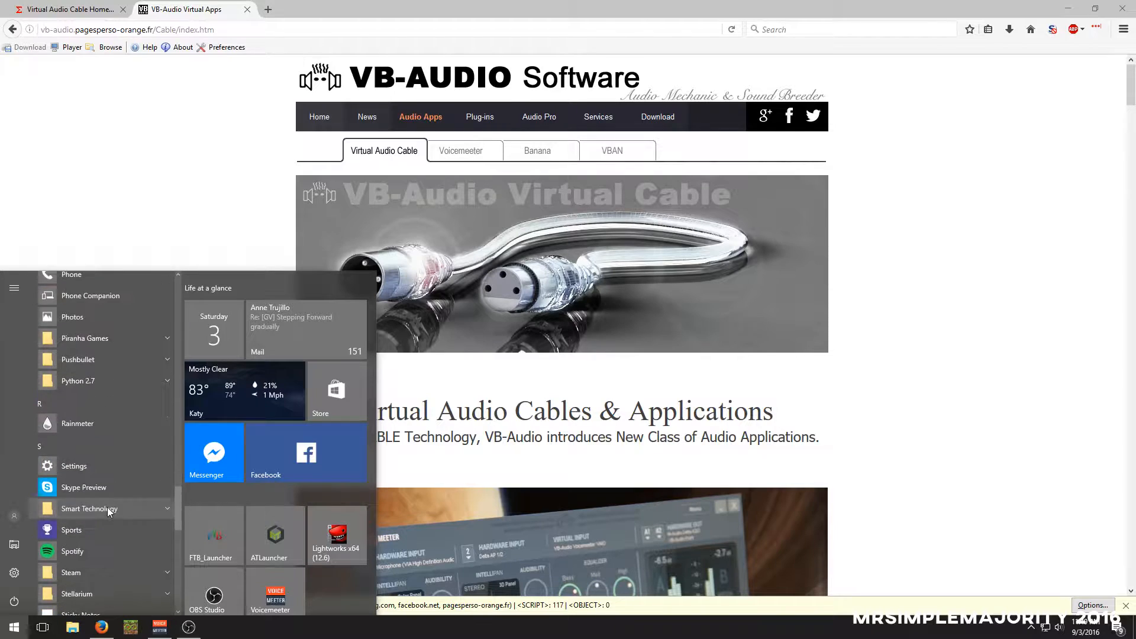
{"action": "scroll", "coordinate": [108, 507], "scroll_direction": "down", "scroll_amount": 4}
{"action": "left_click", "coordinate": [108, 507]}
{"action": "scroll", "coordinate": [119, 492], "scroll_direction": "down", "scroll_amount": 1}
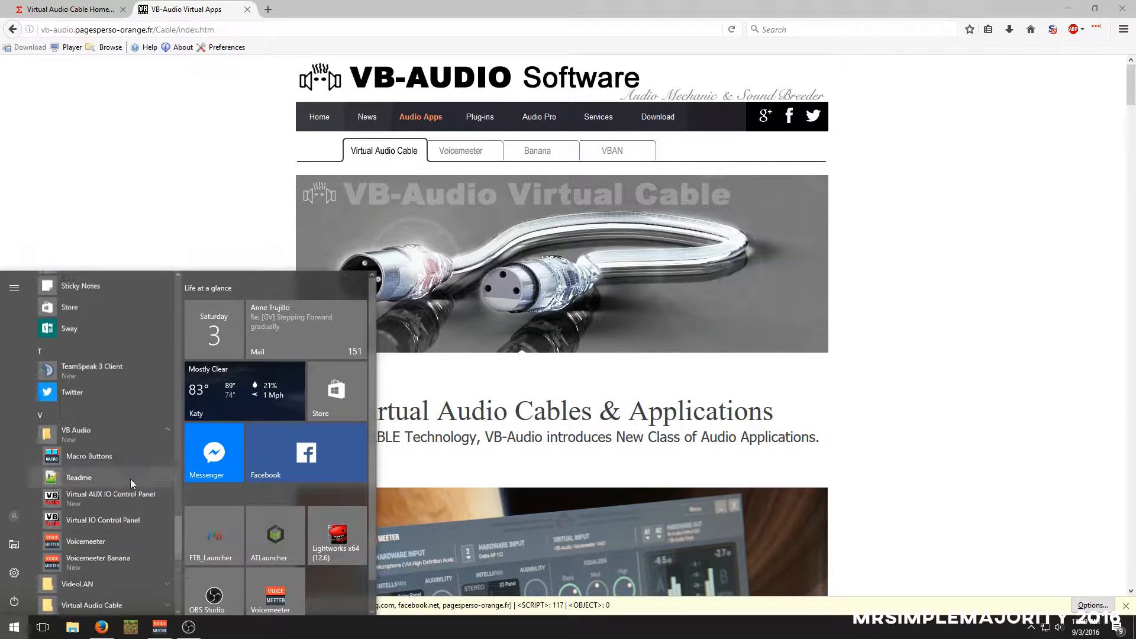
{"action": "scroll", "coordinate": [131, 478], "scroll_direction": "down", "scroll_amount": 3}
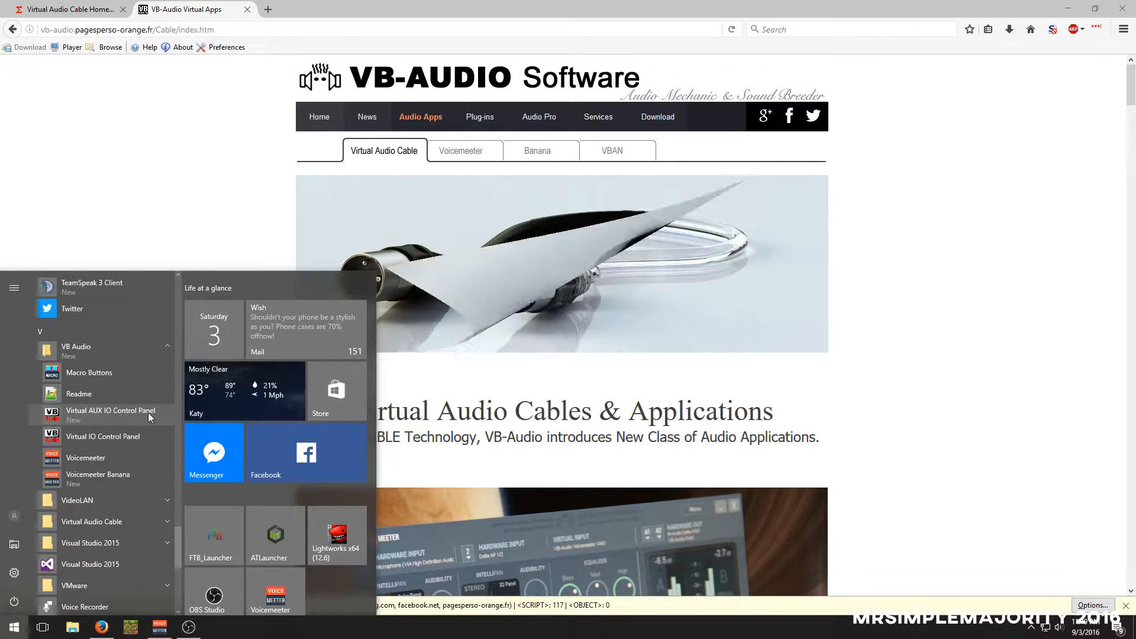
{"action": "left_click", "coordinate": [148, 413]}
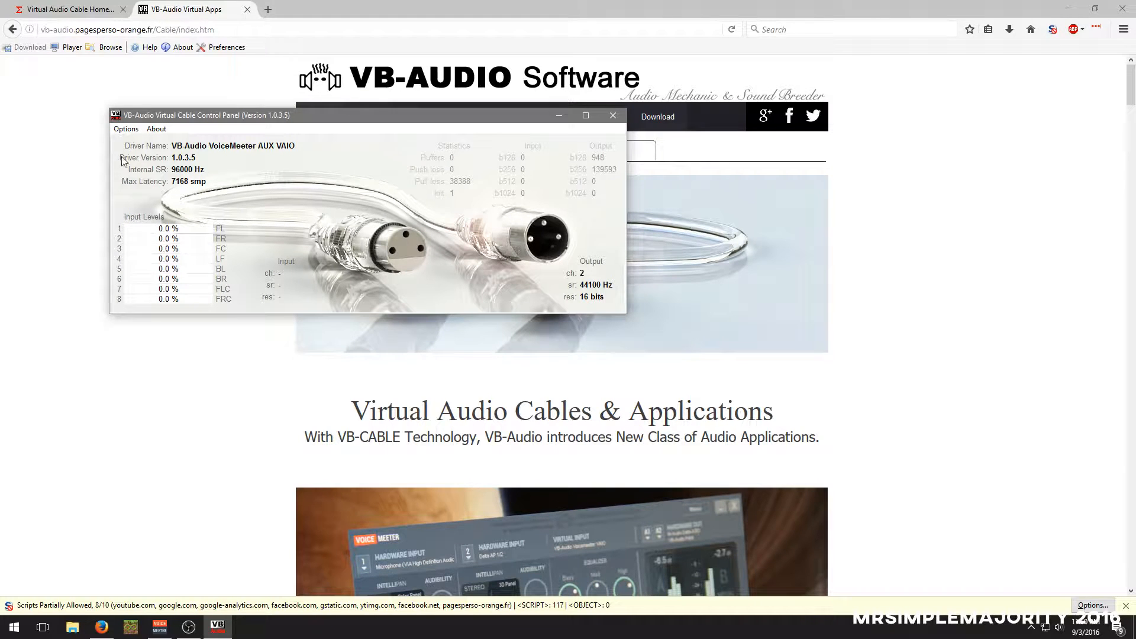
Examine the maximum latency and internal sampling rate options for the VoiceMeeter AUX VAIO driver, and close its control panel
{"action": "left_click", "coordinate": [125, 129]}
{"action": "mouse_move", "coordinate": [126, 129]}
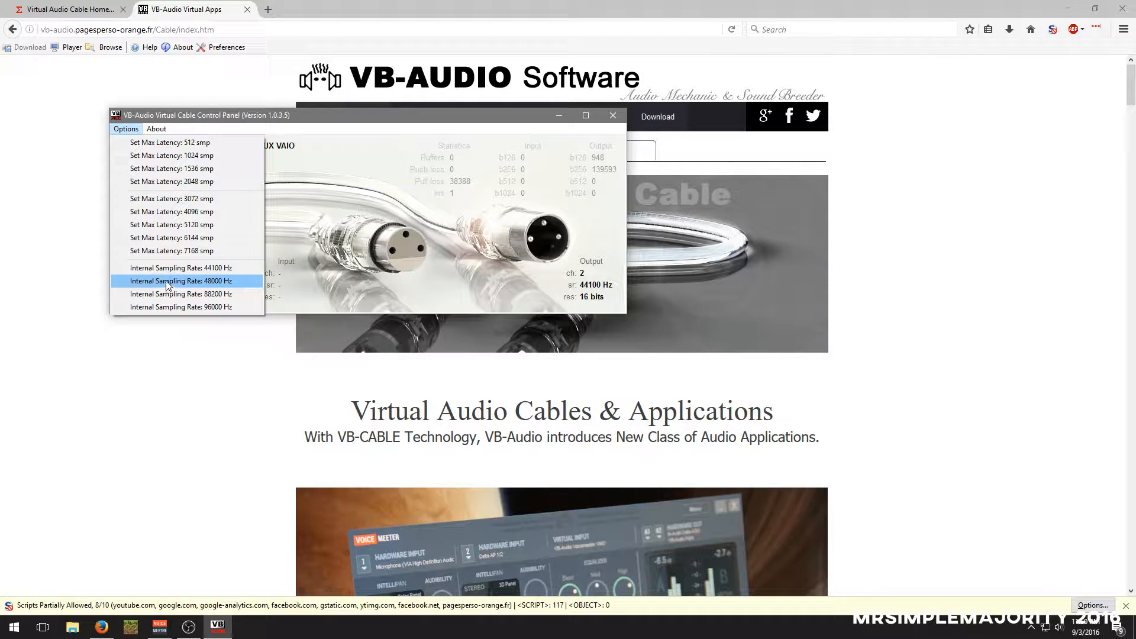
{"action": "left_click", "coordinate": [312, 203]}
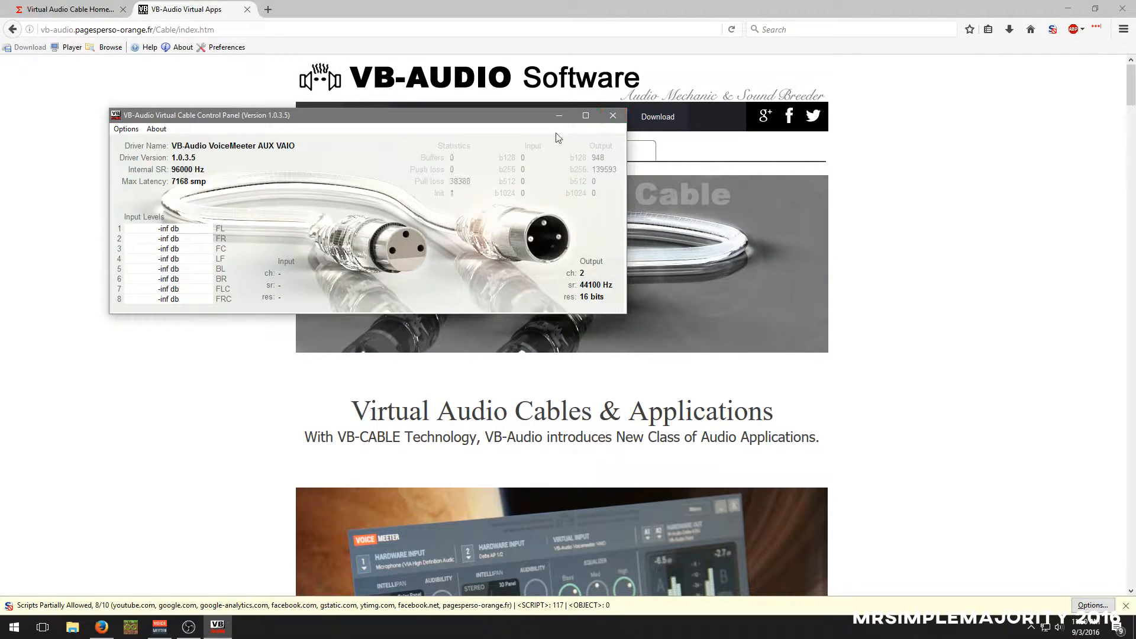
{"action": "left_click", "coordinate": [613, 115]}
Launch the Virtual IO Control Panel from the VB Audio program folder
{"action": "left_click", "coordinate": [15, 627]}
{"action": "scroll", "coordinate": [95, 524], "scroll_direction": "down", "scroll_amount": 10}
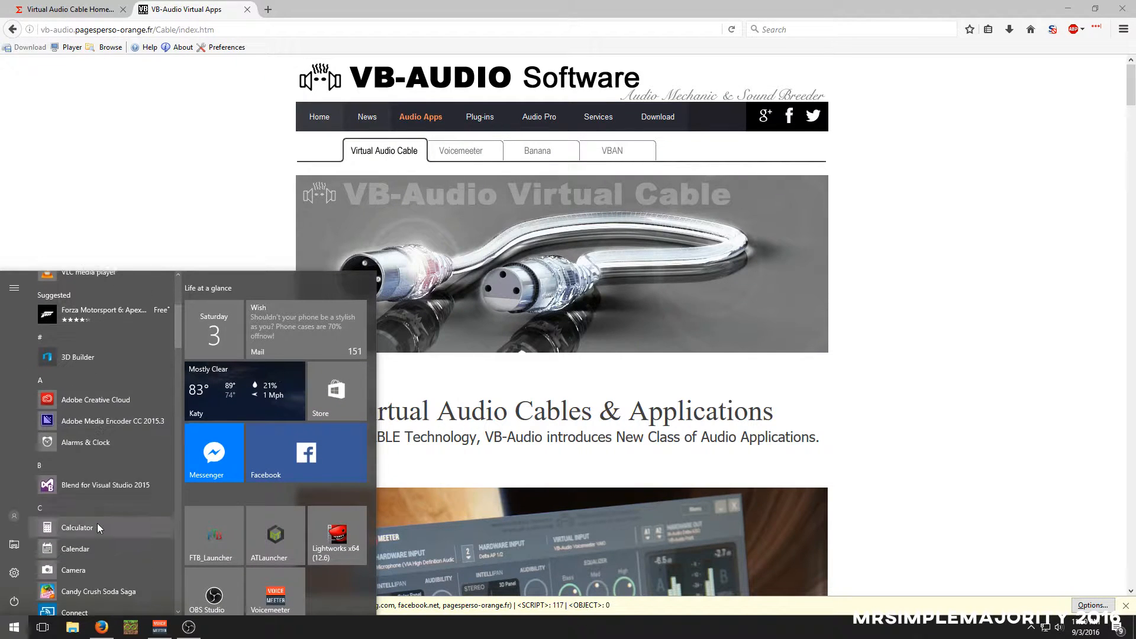
{"action": "scroll", "coordinate": [85, 524], "scroll_direction": "down", "scroll_amount": 10}
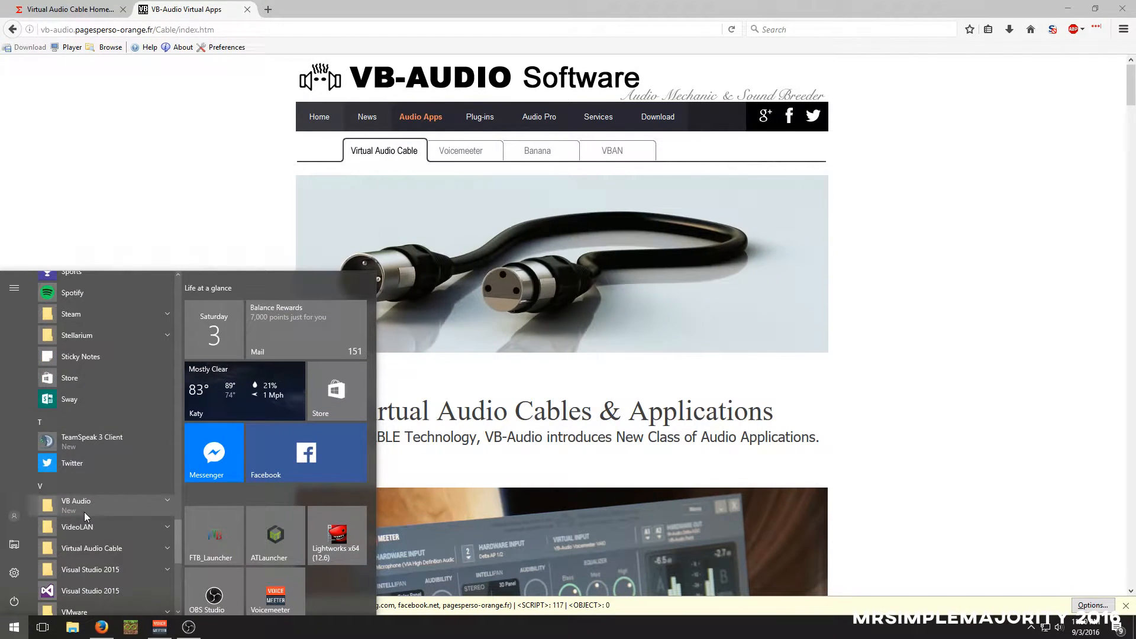
{"action": "left_click", "coordinate": [84, 510]}
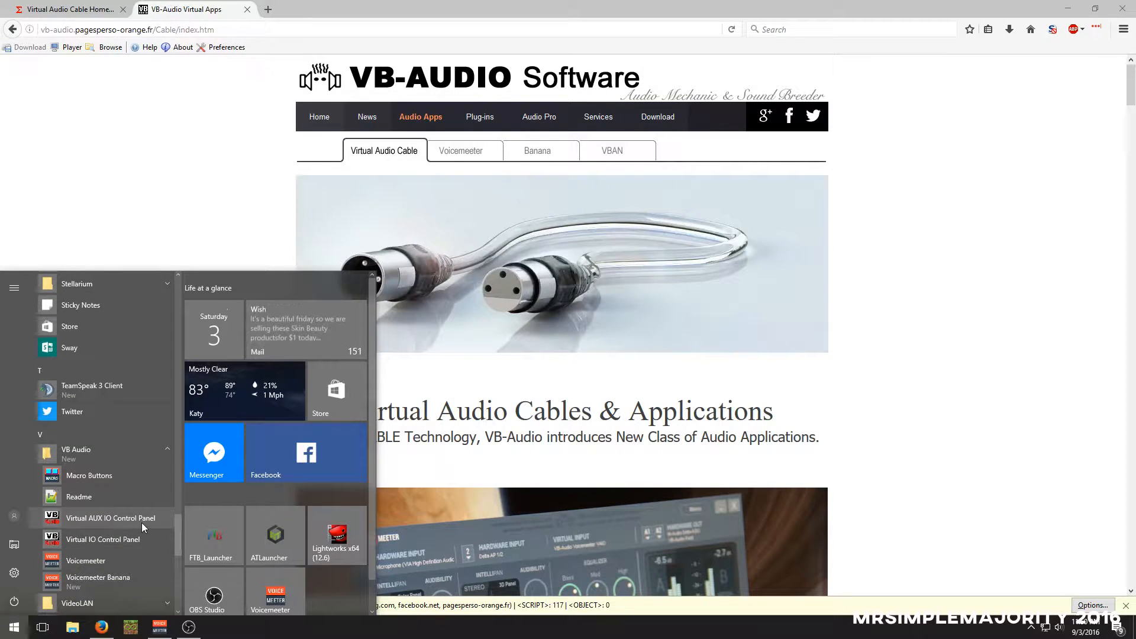
{"action": "left_click", "coordinate": [128, 531]}
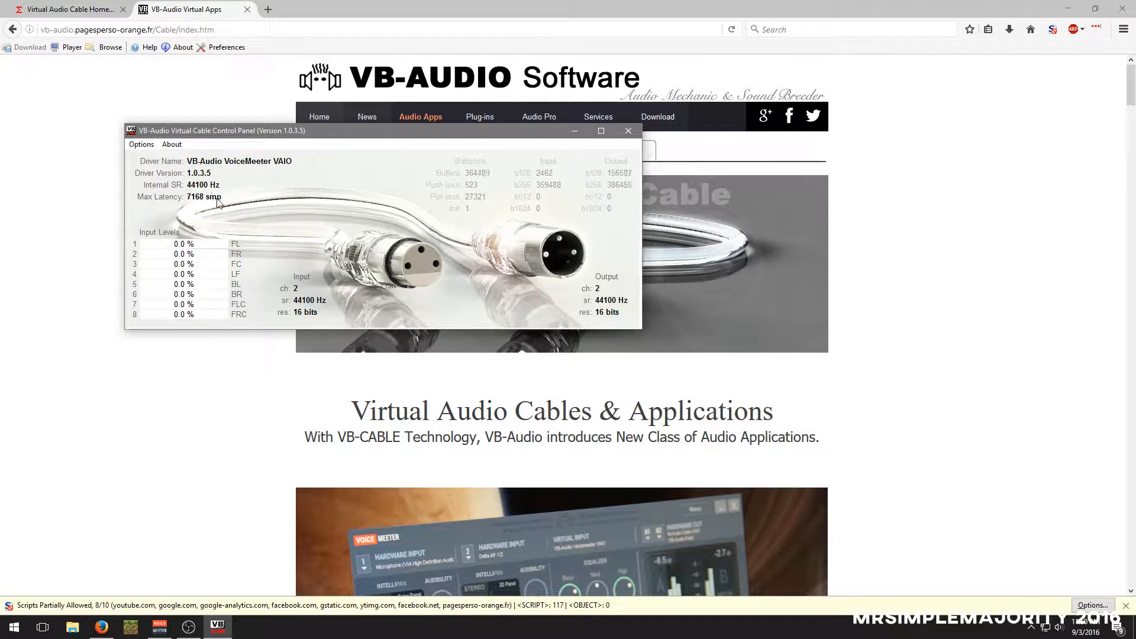
Set the VoiceMeeter VAIO internal sampling rate to 44100 Hz, review the latency and sampling options again, and close the control panel
{"action": "left_click", "coordinate": [141, 144]}
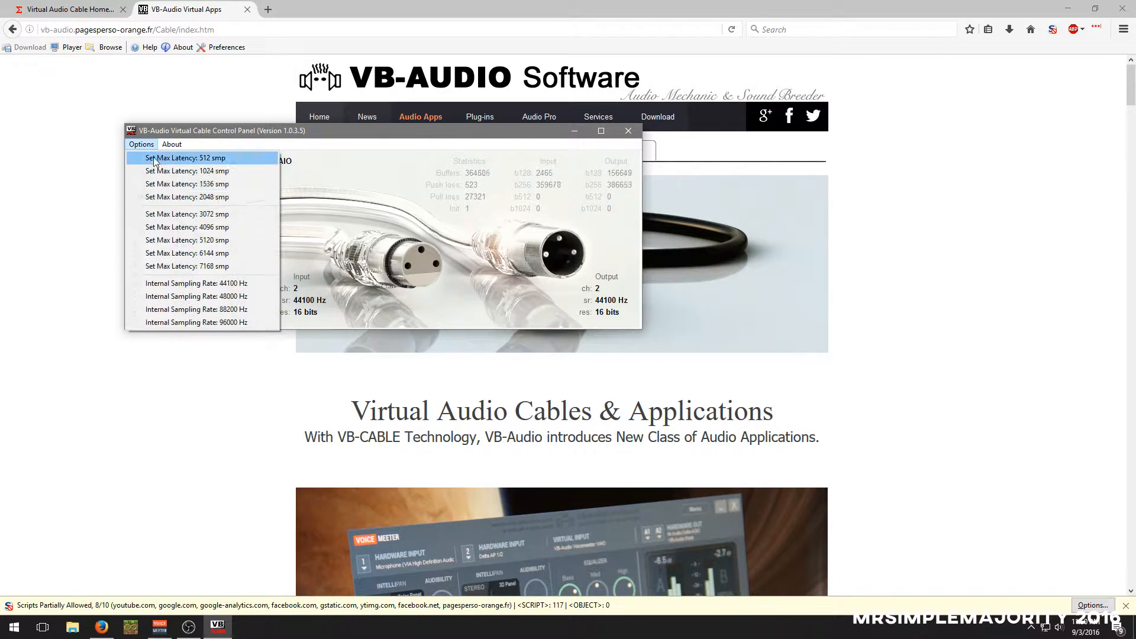
{"action": "left_click", "coordinate": [181, 284]}
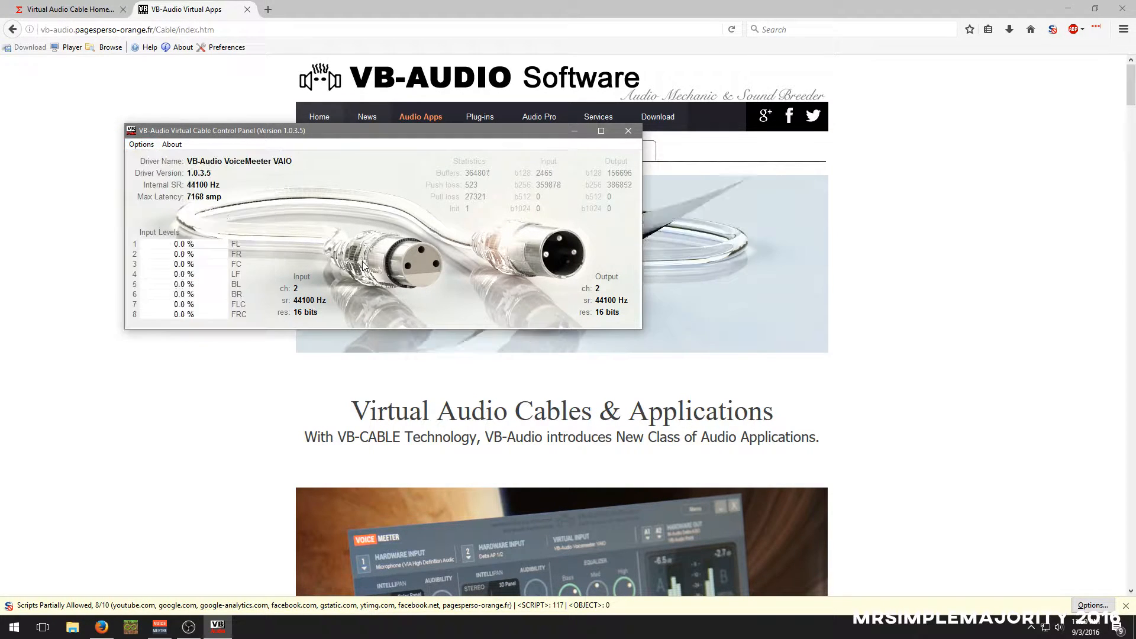
{"action": "left_click", "coordinate": [132, 144]}
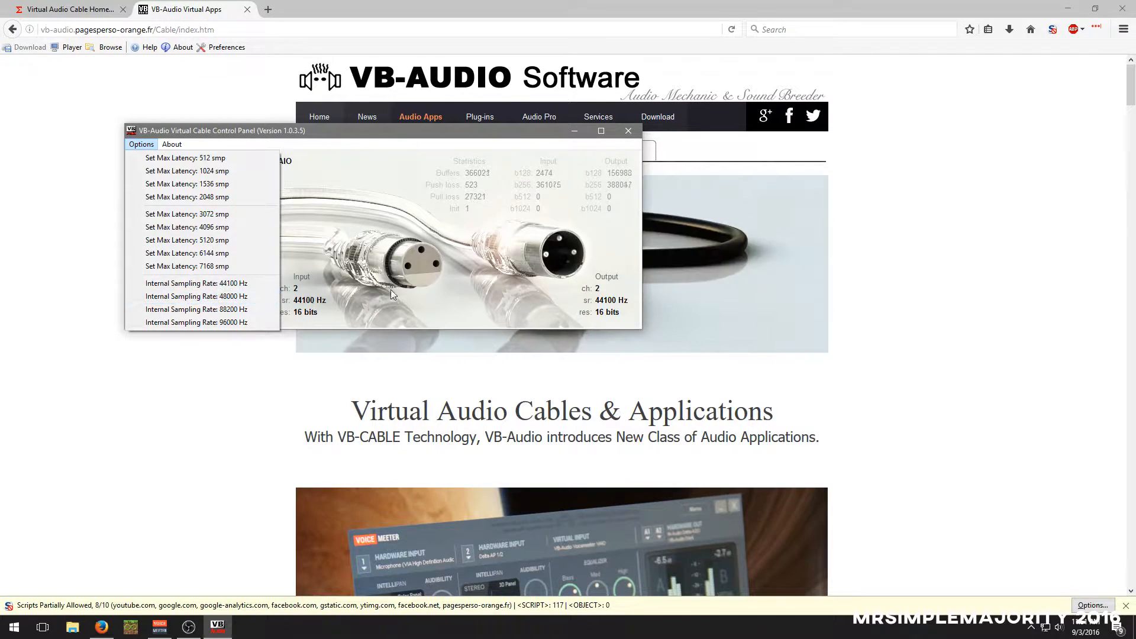
{"action": "left_click", "coordinate": [432, 286]}
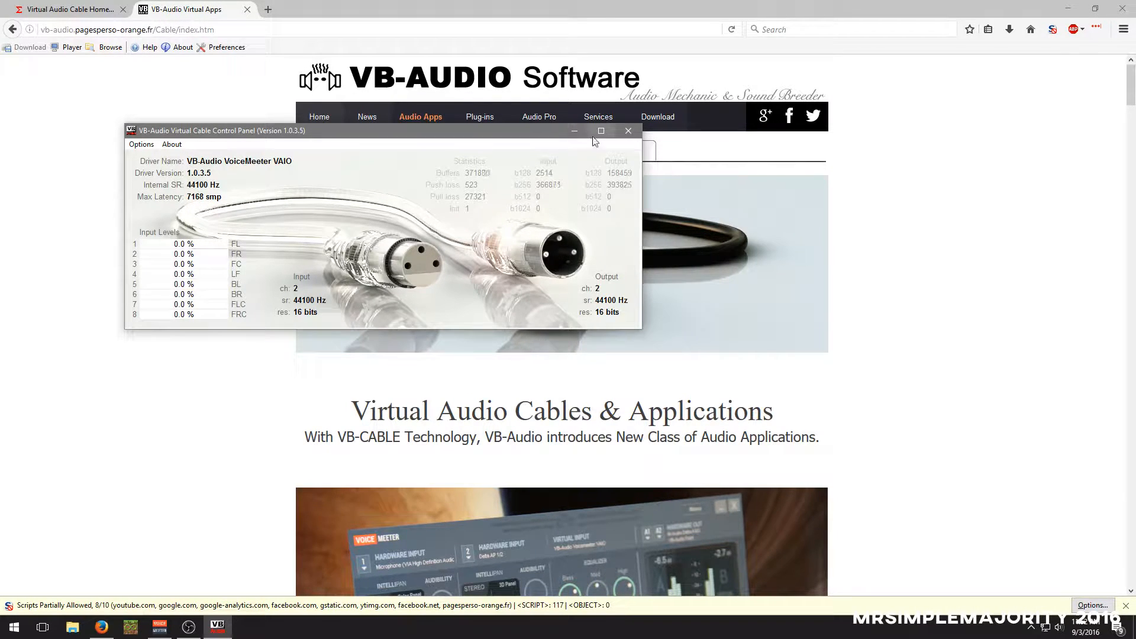
{"action": "left_click", "coordinate": [627, 131]}
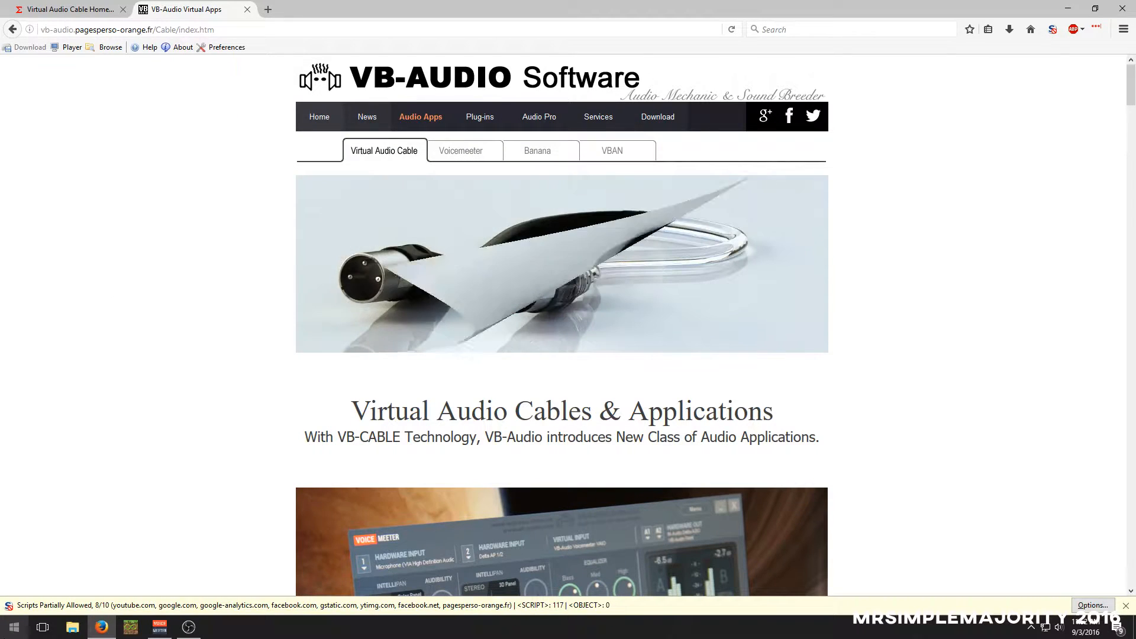
{"action": "key", "text": "super"}
{"action": "scroll", "coordinate": [112, 541], "scroll_direction": "down", "scroll_amount": 15}
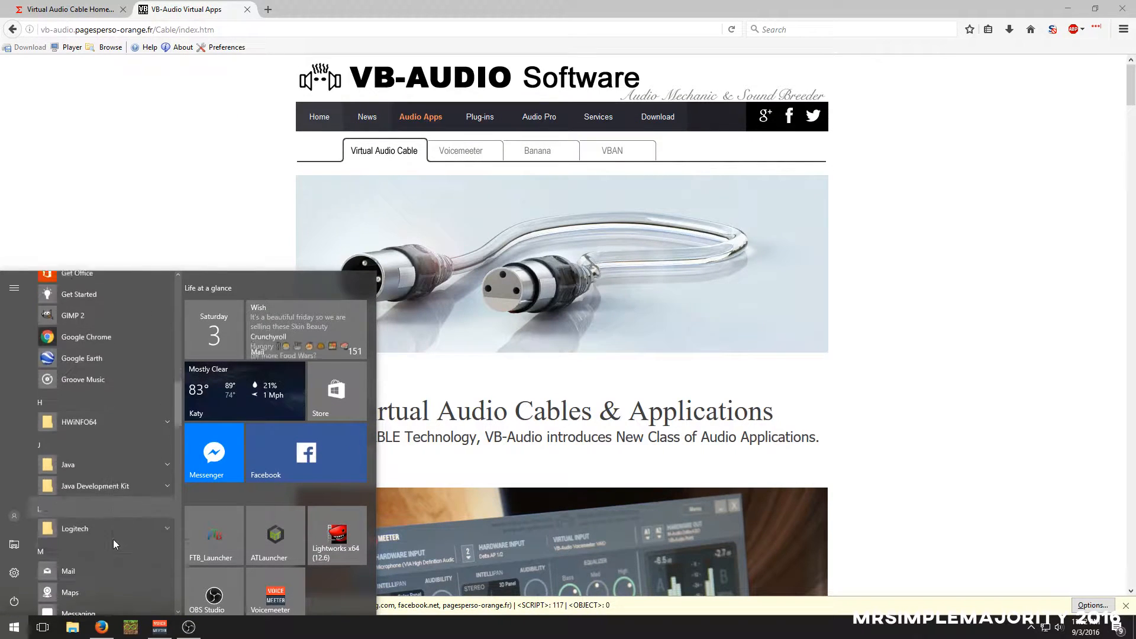
{"action": "left_click", "coordinate": [127, 110]}
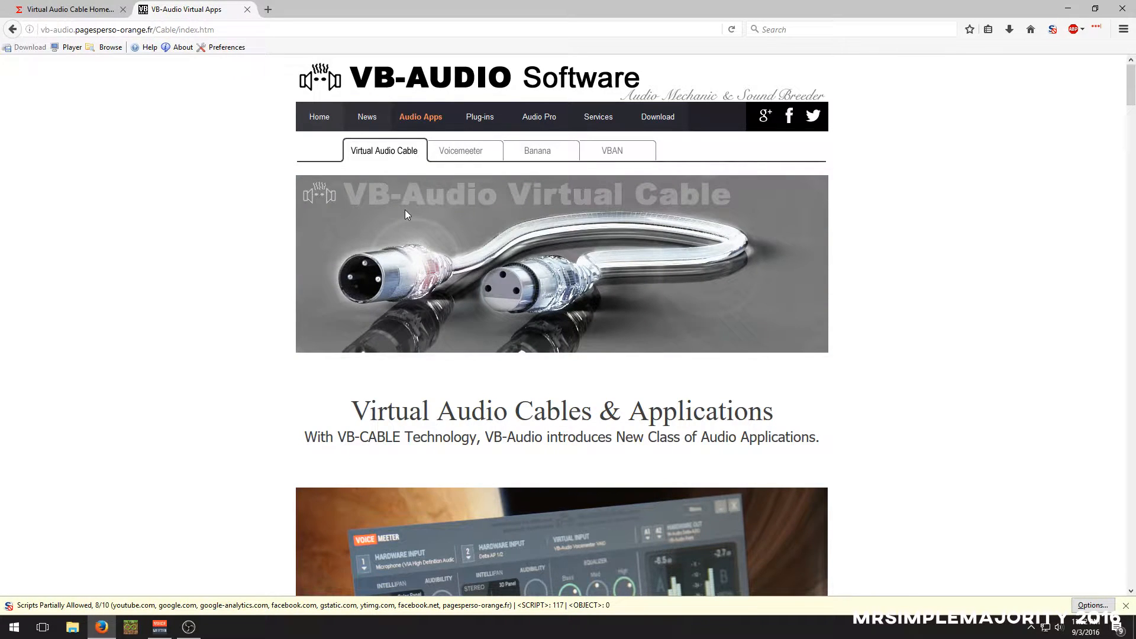
Read the product description on the Virtual Audio Cable home page and go to its Download and purchase section
{"action": "left_click", "coordinate": [70, 4]}
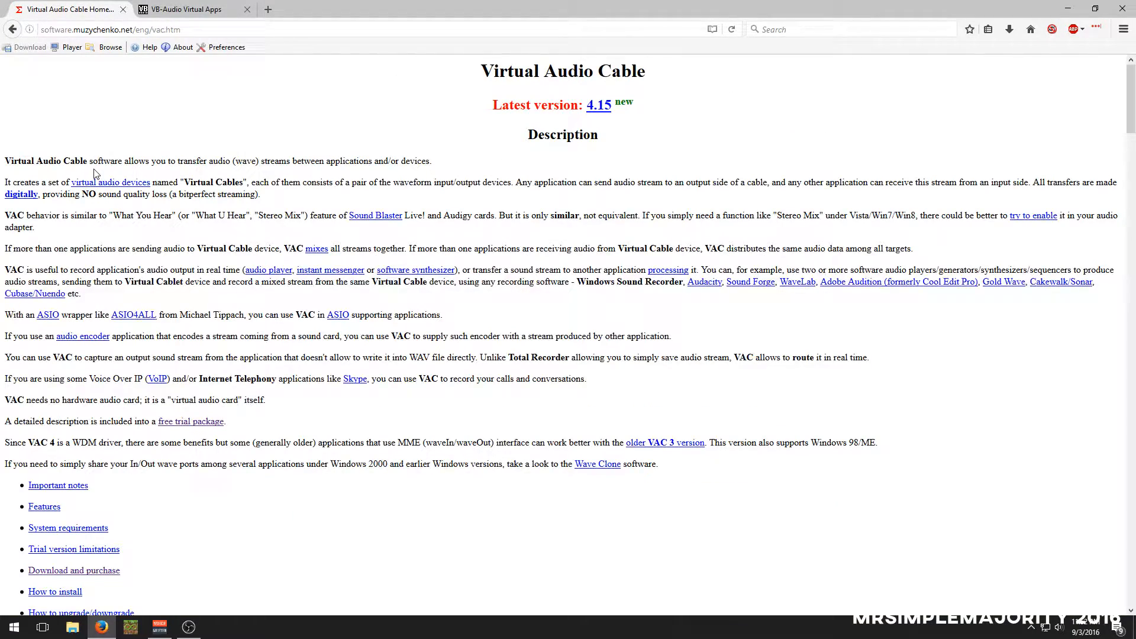
{"action": "scroll", "coordinate": [158, 455], "scroll_direction": "down", "scroll_amount": 3}
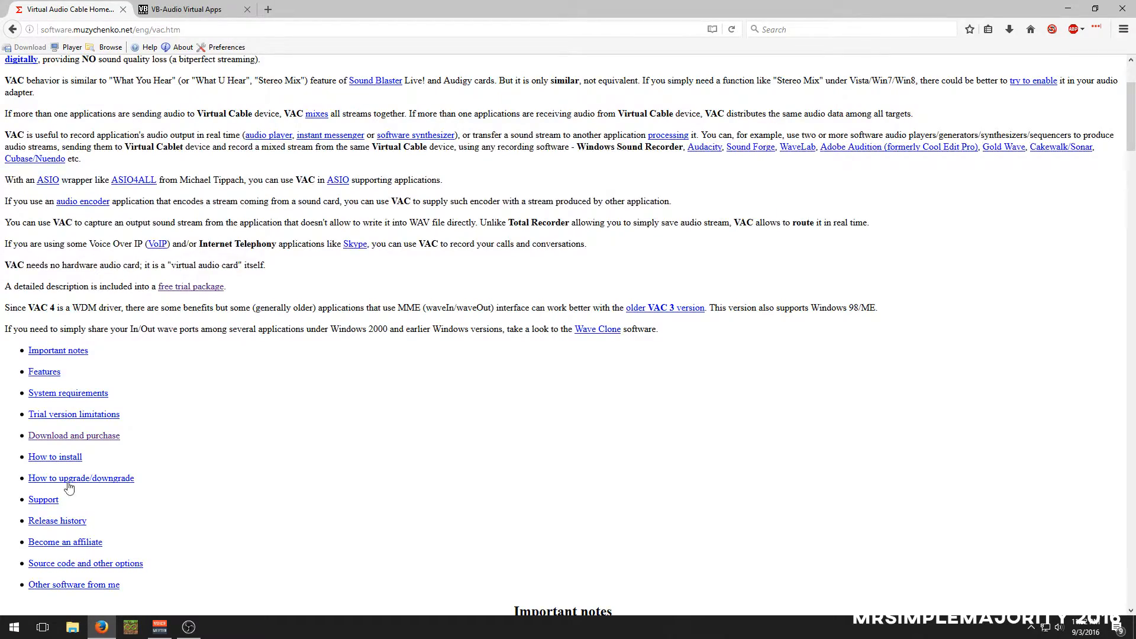
{"action": "scroll", "coordinate": [65, 485], "scroll_direction": "up", "scroll_amount": 4}
{"action": "scroll", "coordinate": [188, 580], "scroll_direction": "down", "scroll_amount": 4}
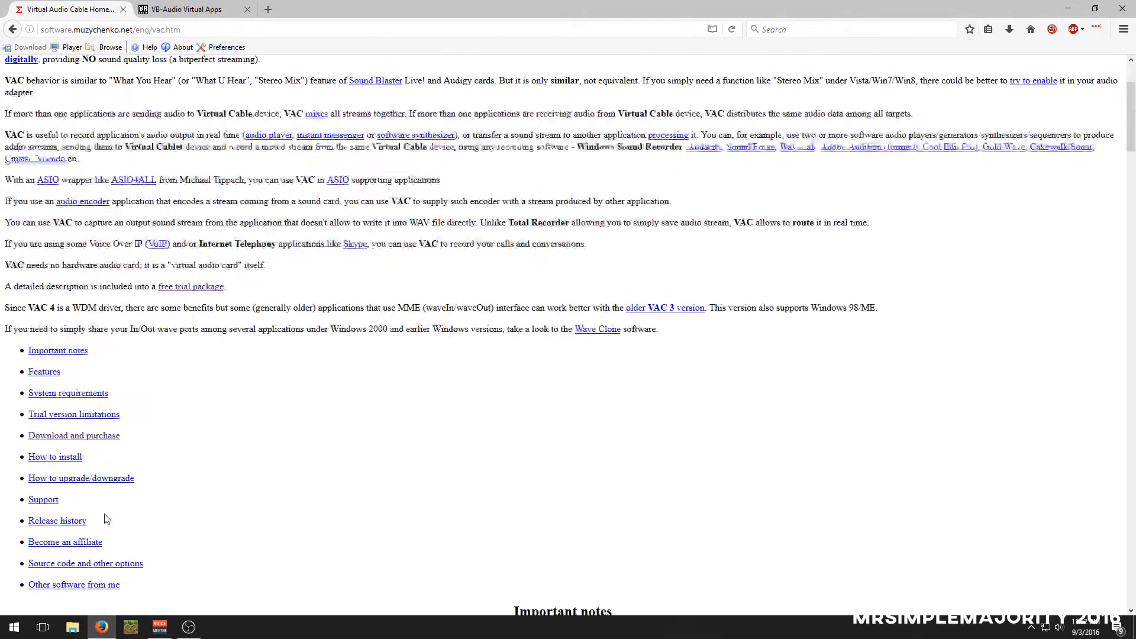
{"action": "left_click", "coordinate": [108, 435]}
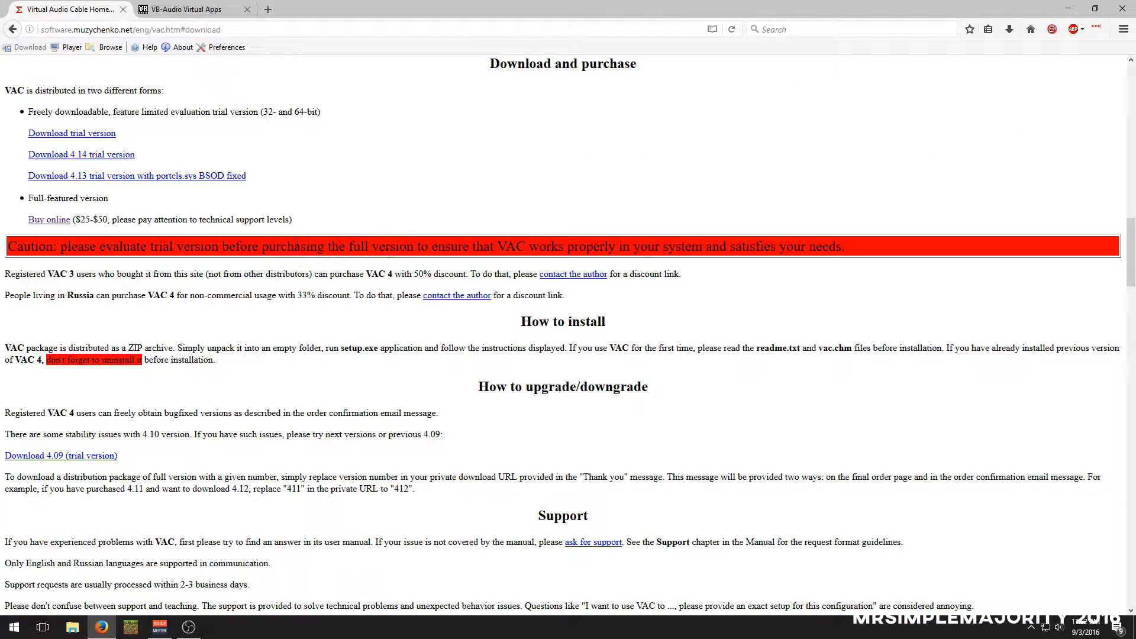
Compare the Self-support and Extended support options on the Virtual Audio Cable online purchase page, and close the page
{"action": "left_click", "coordinate": [59, 220]}
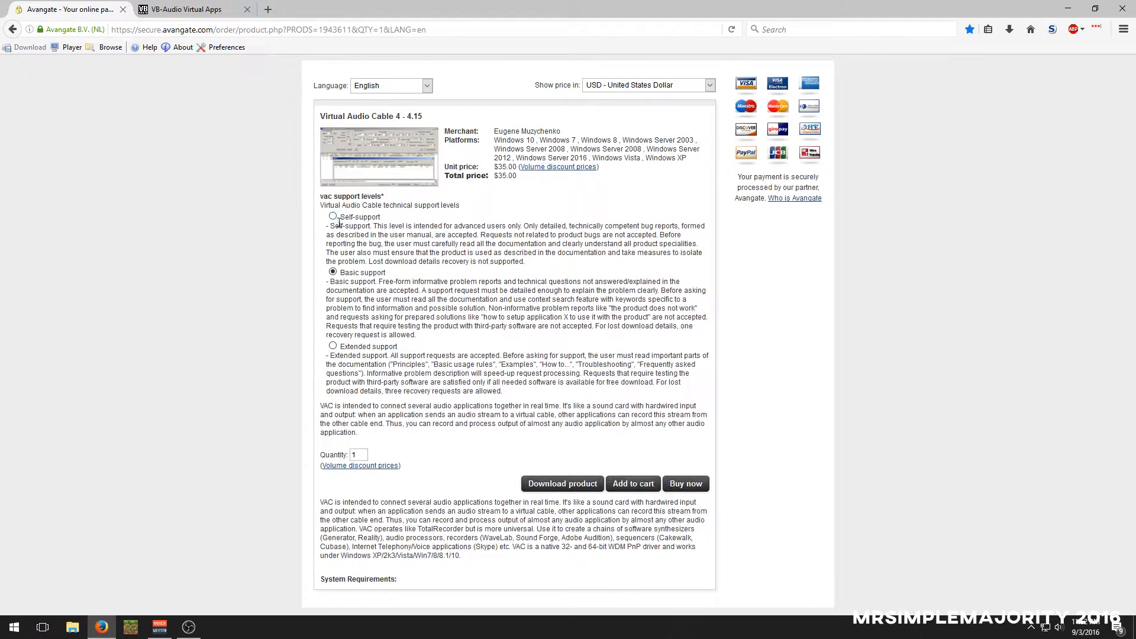
{"action": "left_click", "coordinate": [333, 216]}
{"action": "left_click", "coordinate": [333, 346]}
{"action": "left_click", "coordinate": [123, 9]}
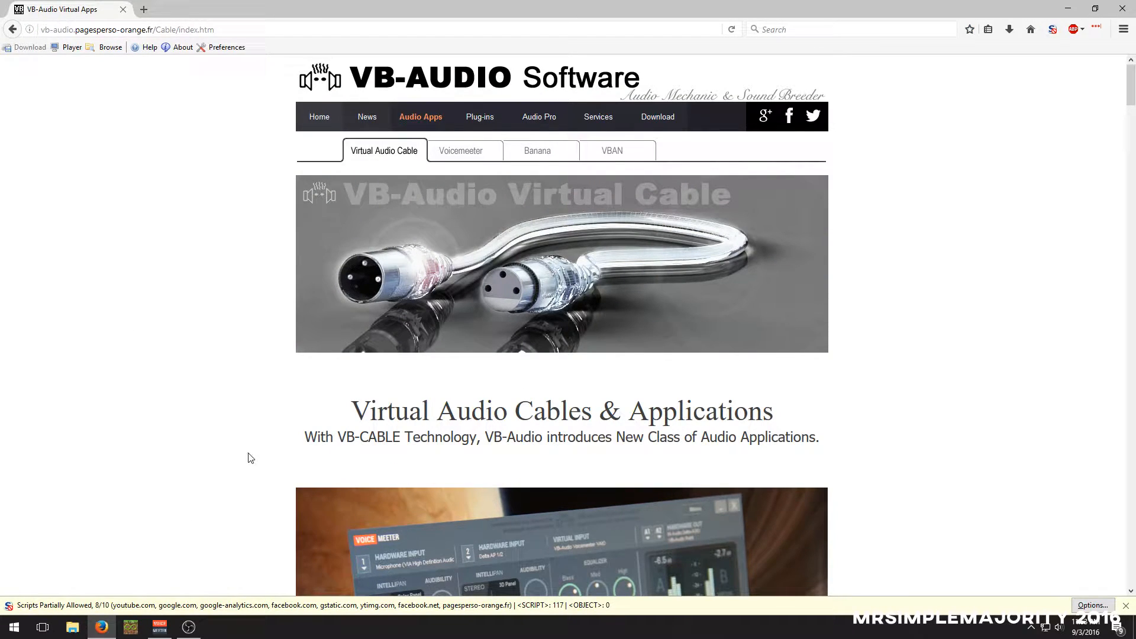
View the Voicemeeter page on the VB-Audio site down to its input and output routing diagram, and return to the previous page
{"action": "left_click", "coordinate": [474, 157]}
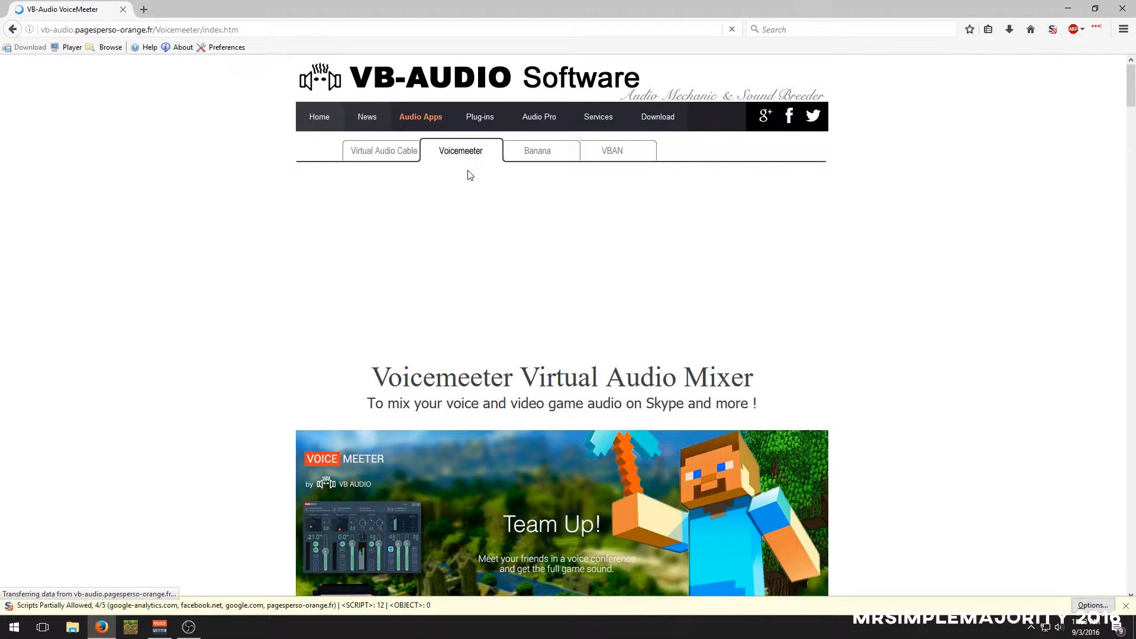
{"action": "scroll", "coordinate": [566, 281], "scroll_direction": "down", "scroll_amount": 5}
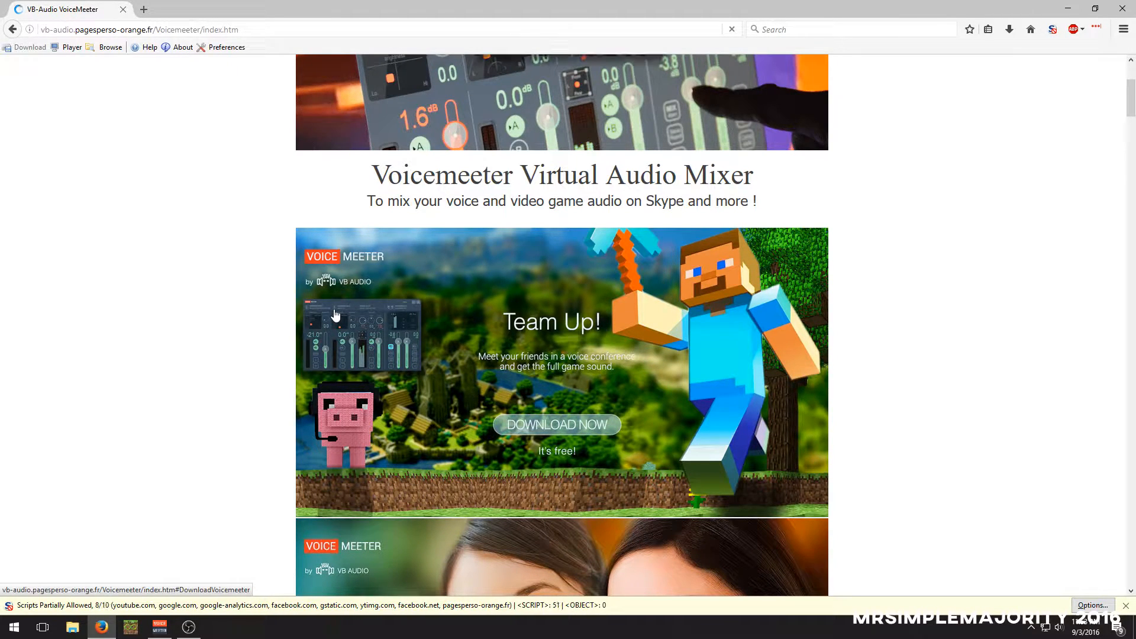
{"action": "scroll", "coordinate": [352, 337], "scroll_direction": "down", "scroll_amount": 2}
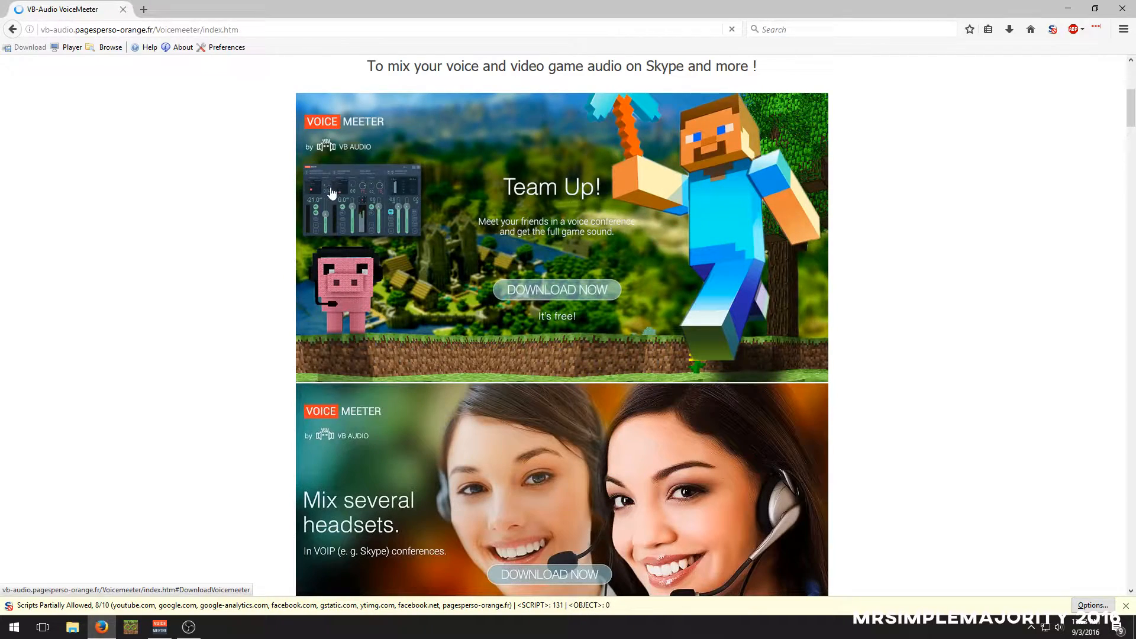
{"action": "scroll", "coordinate": [344, 208], "scroll_direction": "down", "scroll_amount": 14}
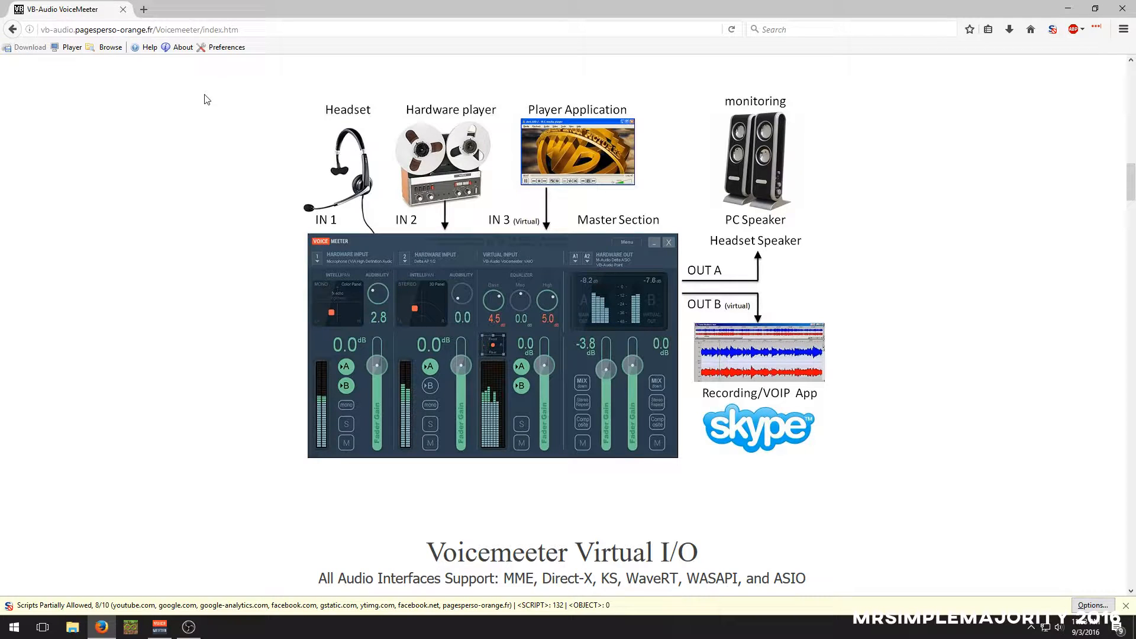
{"action": "key", "text": "alt+Left"}
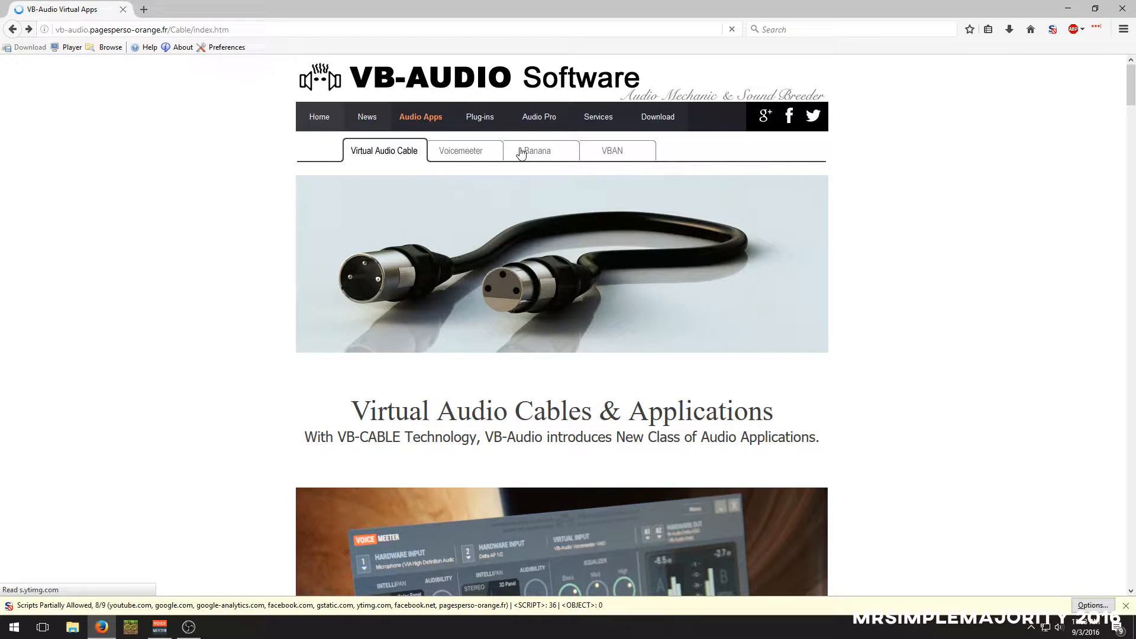
Open the Voicemeeter Banana page on the VB-Audio site and examine the parametric EQ and mixer pictures
{"action": "left_click", "coordinate": [532, 152]}
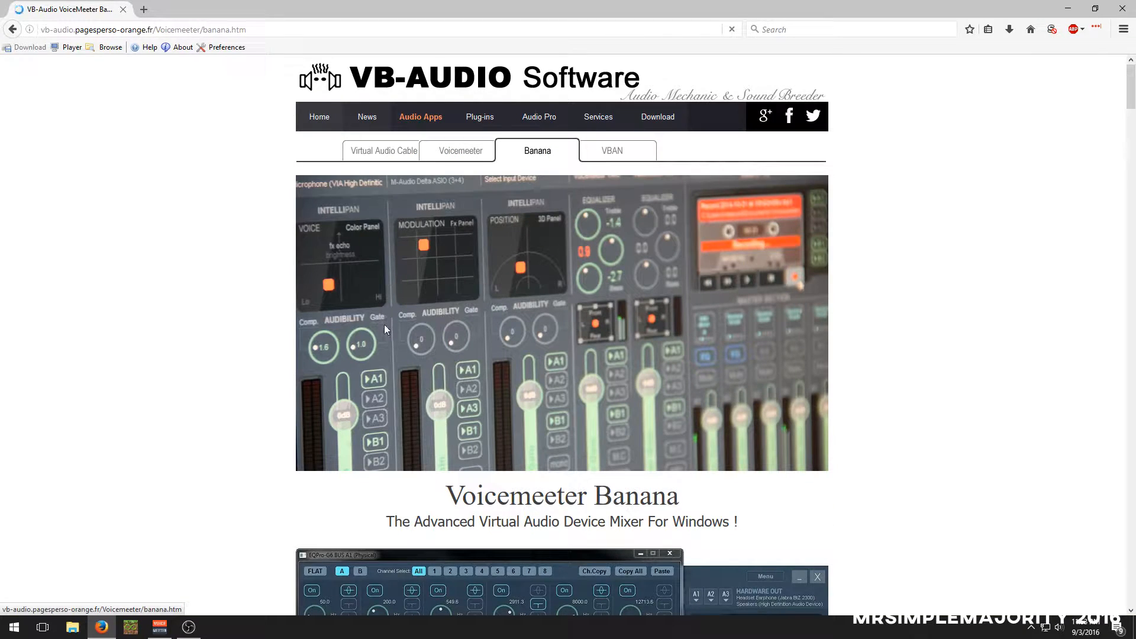
{"action": "scroll", "coordinate": [385, 329], "scroll_direction": "down", "scroll_amount": 3}
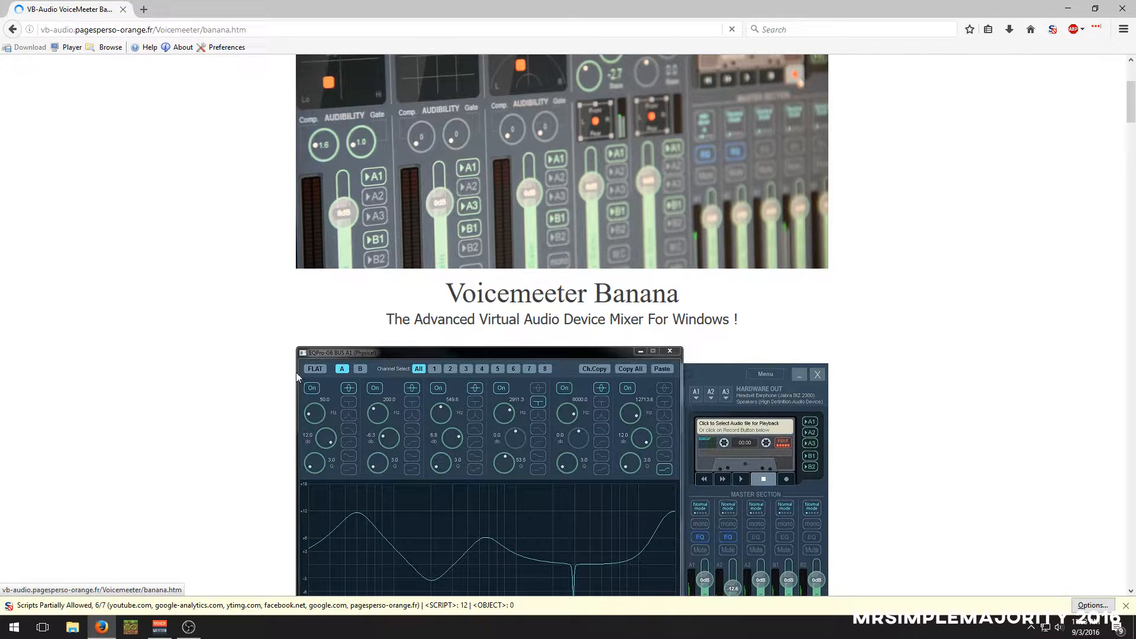
{"action": "scroll", "coordinate": [283, 357], "scroll_direction": "down", "scroll_amount": 1}
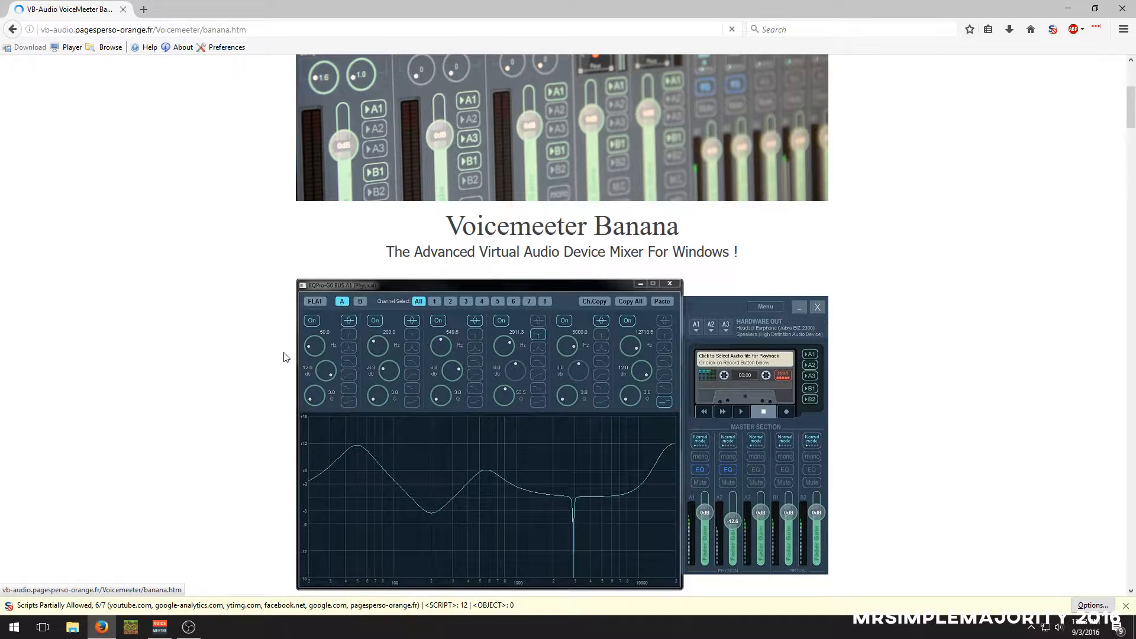
{"action": "scroll", "coordinate": [284, 356], "scroll_direction": "down", "scroll_amount": 1}
{"action": "scroll", "coordinate": [289, 364], "scroll_direction": "up", "scroll_amount": 1}
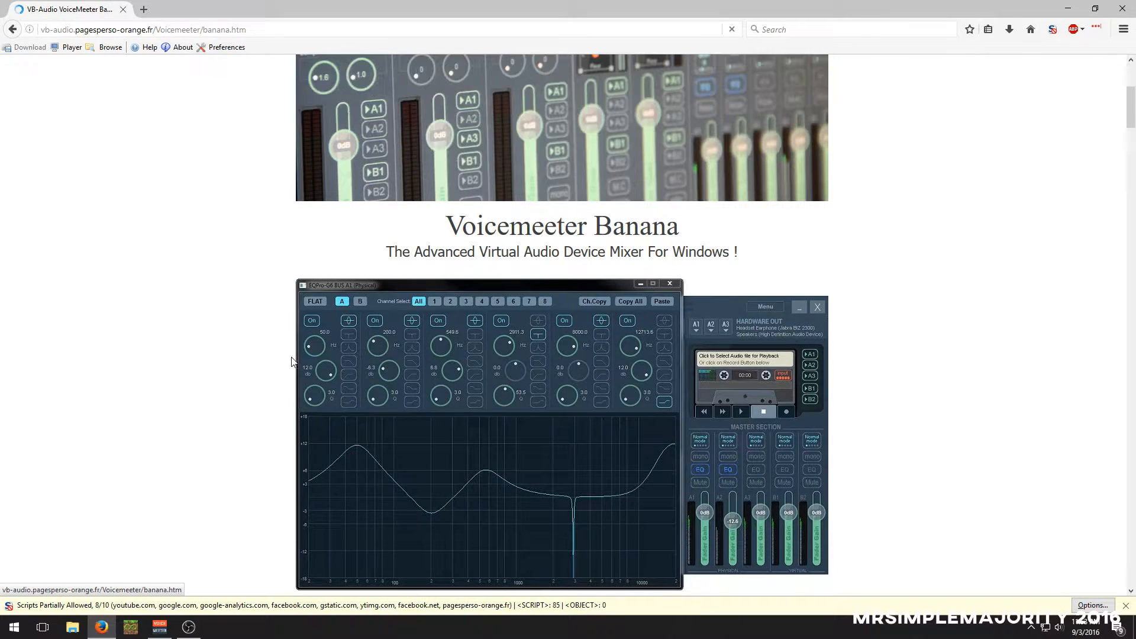
{"action": "scroll", "coordinate": [297, 345], "scroll_direction": "up", "scroll_amount": 4}
{"action": "scroll", "coordinate": [297, 345], "scroll_direction": "down", "scroll_amount": 7}
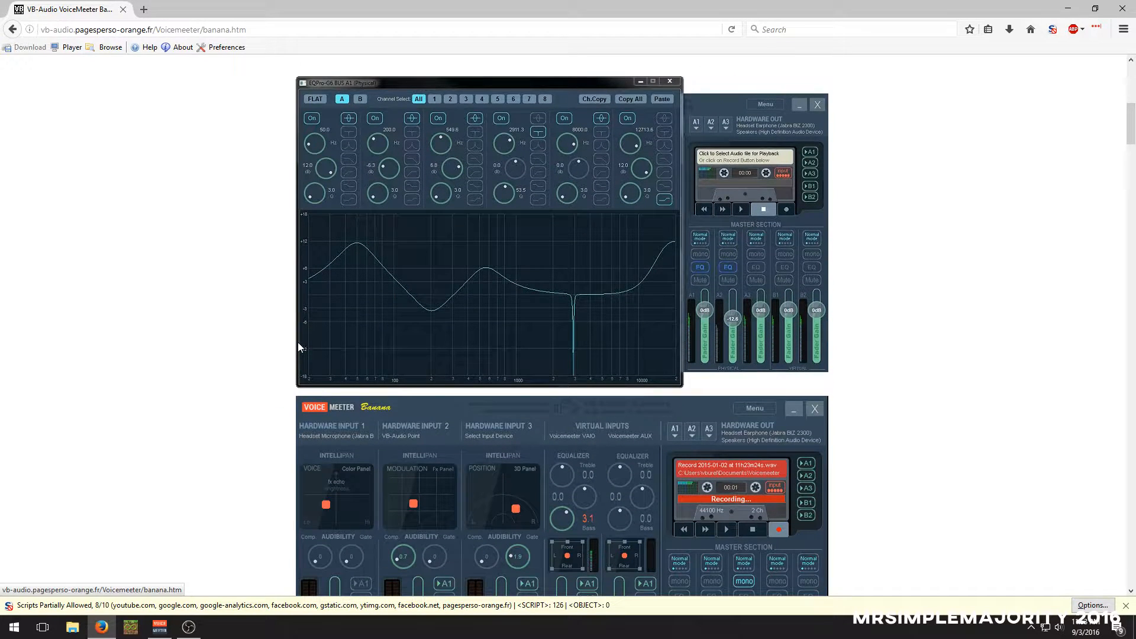
Examine the full Voicemeeter Banana mixer picture and the descriptions of the audio mixer, parametric EQ and recorder
{"action": "scroll", "coordinate": [298, 347], "scroll_direction": "down", "scroll_amount": 2}
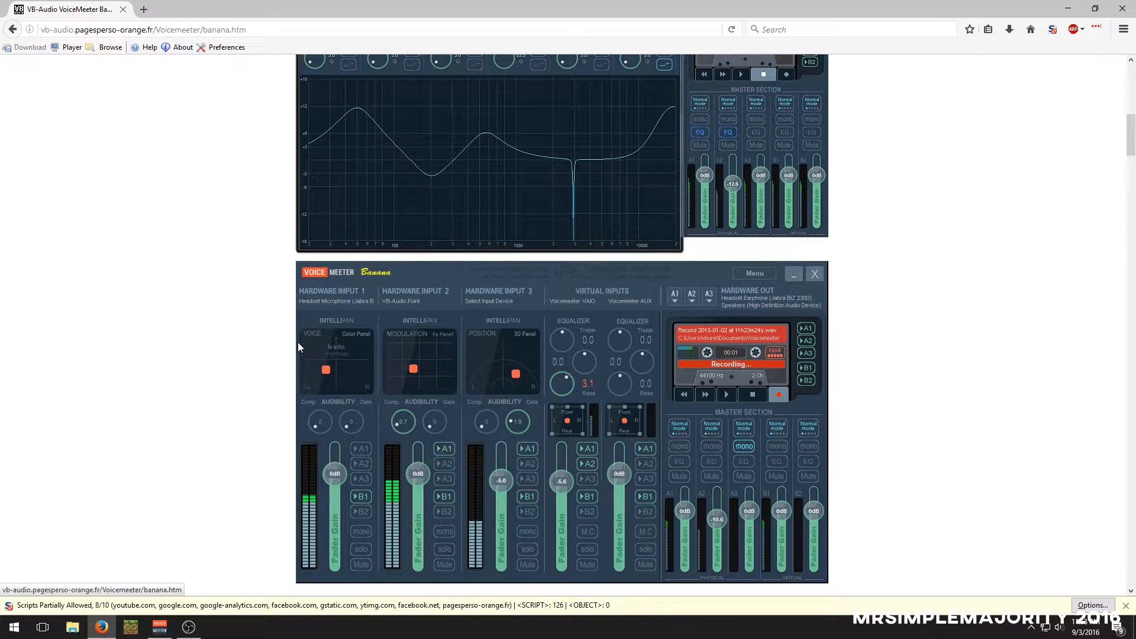
{"action": "scroll", "coordinate": [297, 331], "scroll_direction": "down", "scroll_amount": 1}
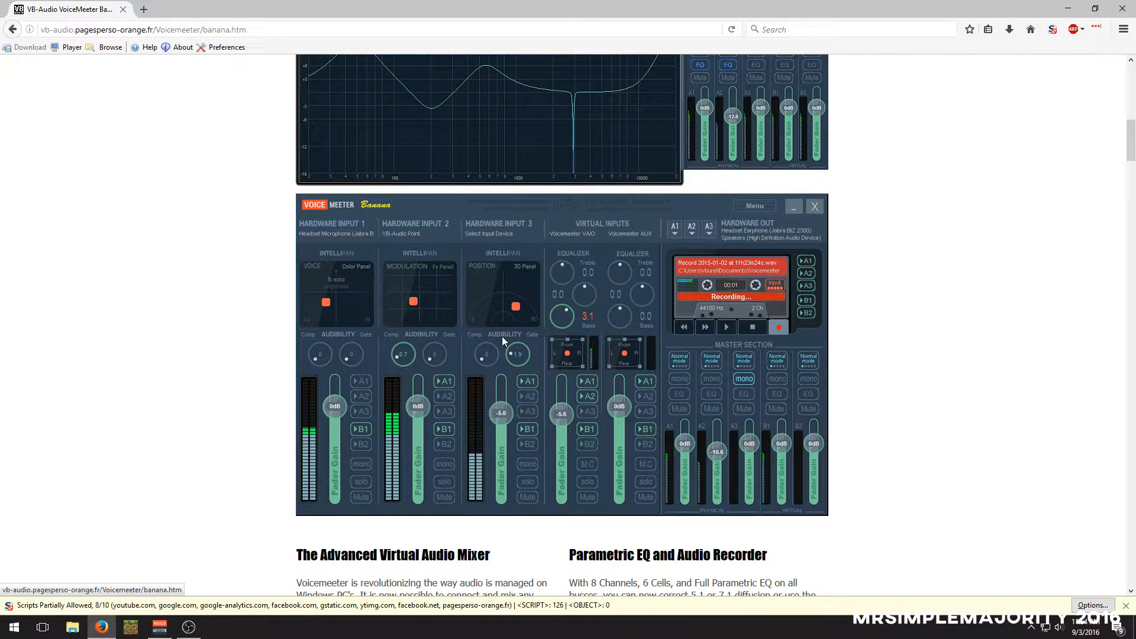
{"action": "scroll", "coordinate": [520, 350], "scroll_direction": "down", "scroll_amount": 3}
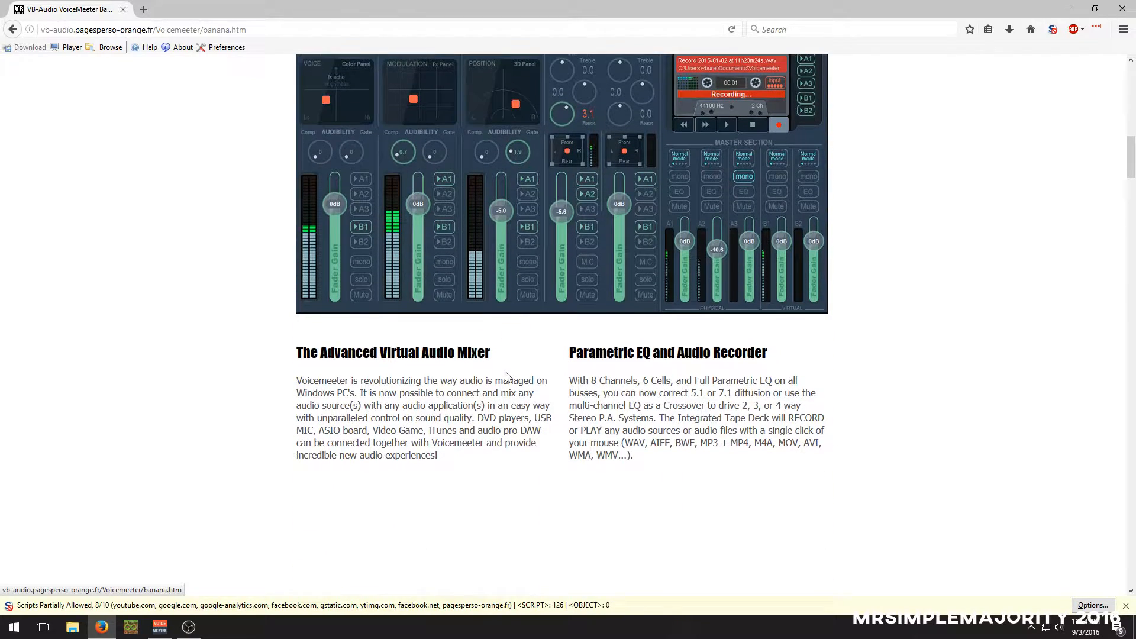
{"action": "scroll", "coordinate": [389, 334], "scroll_direction": "up", "scroll_amount": 2}
{"action": "scroll", "coordinate": [346, 364], "scroll_direction": "up", "scroll_amount": 6}
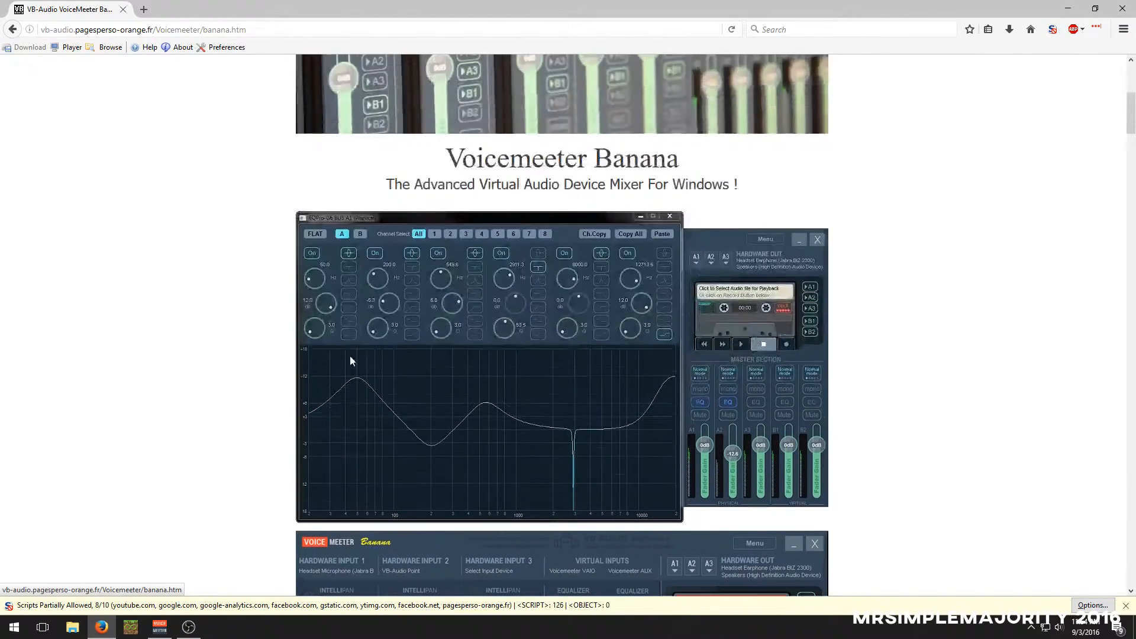
{"action": "scroll", "coordinate": [660, 464], "scroll_direction": "down", "scroll_amount": 12}
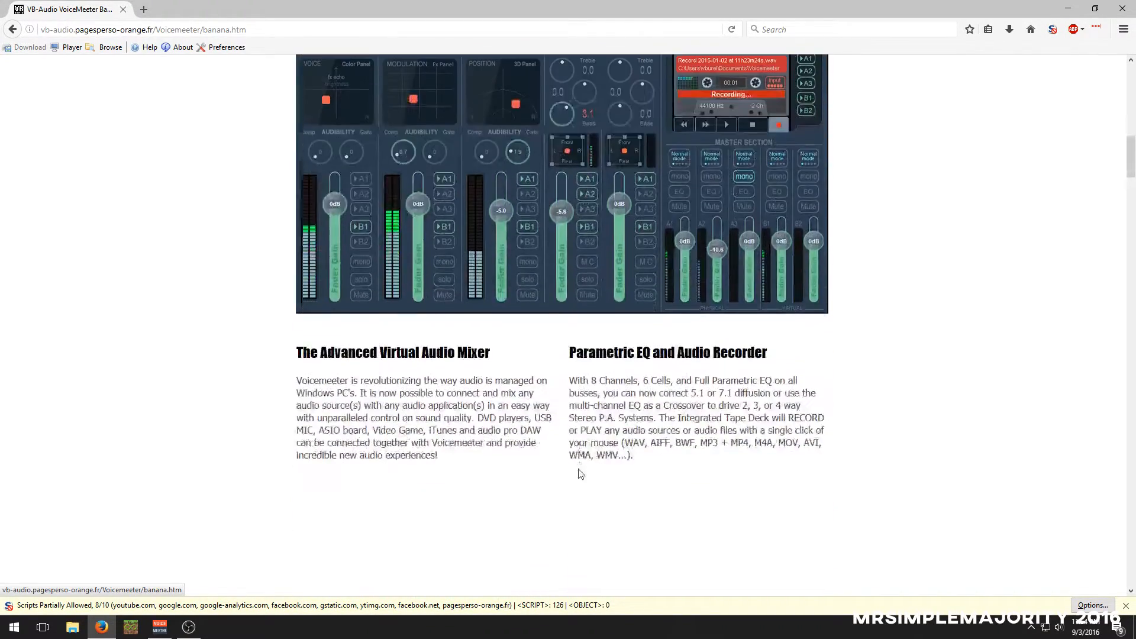
Study the Voicemeeter Banana connection diagram and the Virtual I/O diagram of supported audio interfaces
{"action": "scroll", "coordinate": [580, 470], "scroll_direction": "down", "scroll_amount": 3}
{"action": "scroll", "coordinate": [447, 442], "scroll_direction": "down", "scroll_amount": 3}
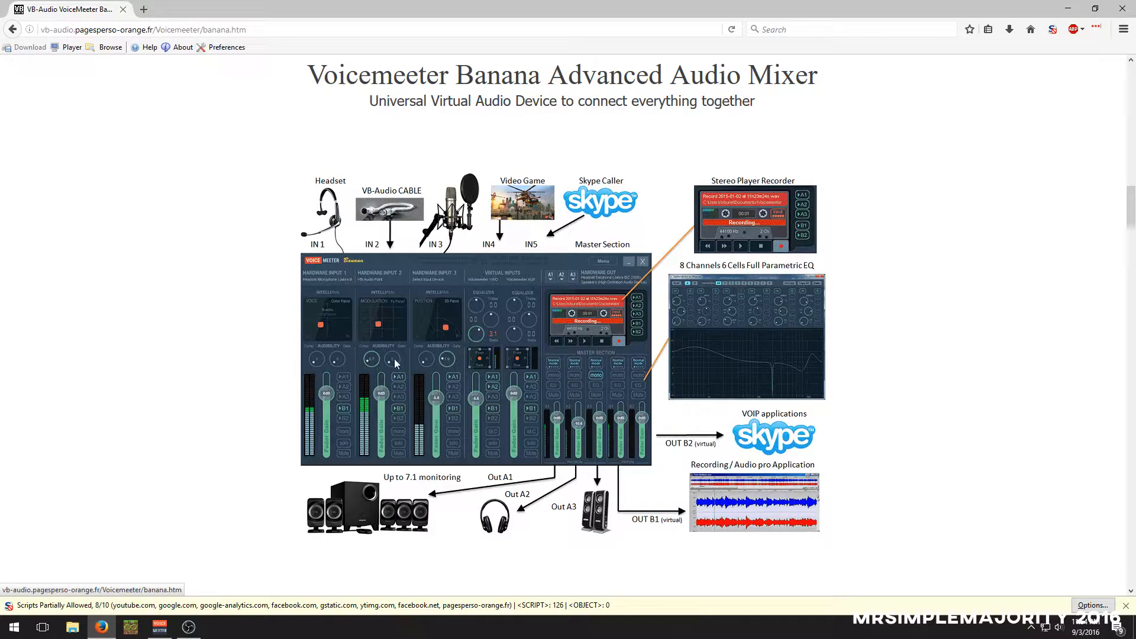
{"action": "scroll", "coordinate": [287, 441], "scroll_direction": "down", "scroll_amount": 1}
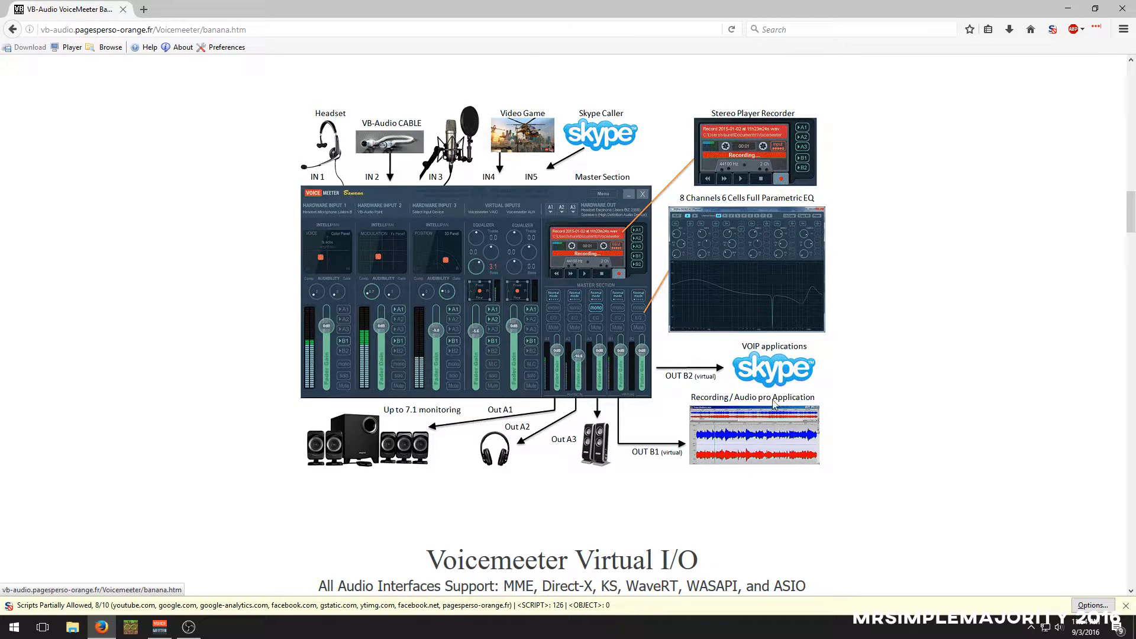
{"action": "scroll", "coordinate": [673, 420], "scroll_direction": "up", "scroll_amount": 2}
{"action": "scroll", "coordinate": [568, 453], "scroll_direction": "down", "scroll_amount": 7}
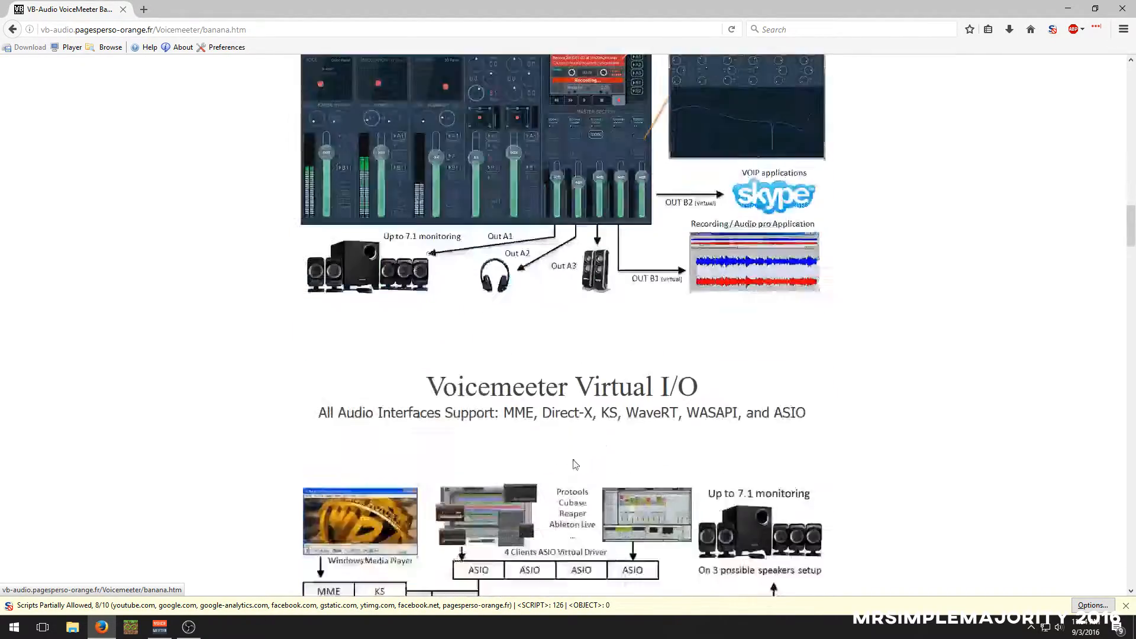
{"action": "scroll", "coordinate": [563, 447], "scroll_direction": "down", "scroll_amount": 8}
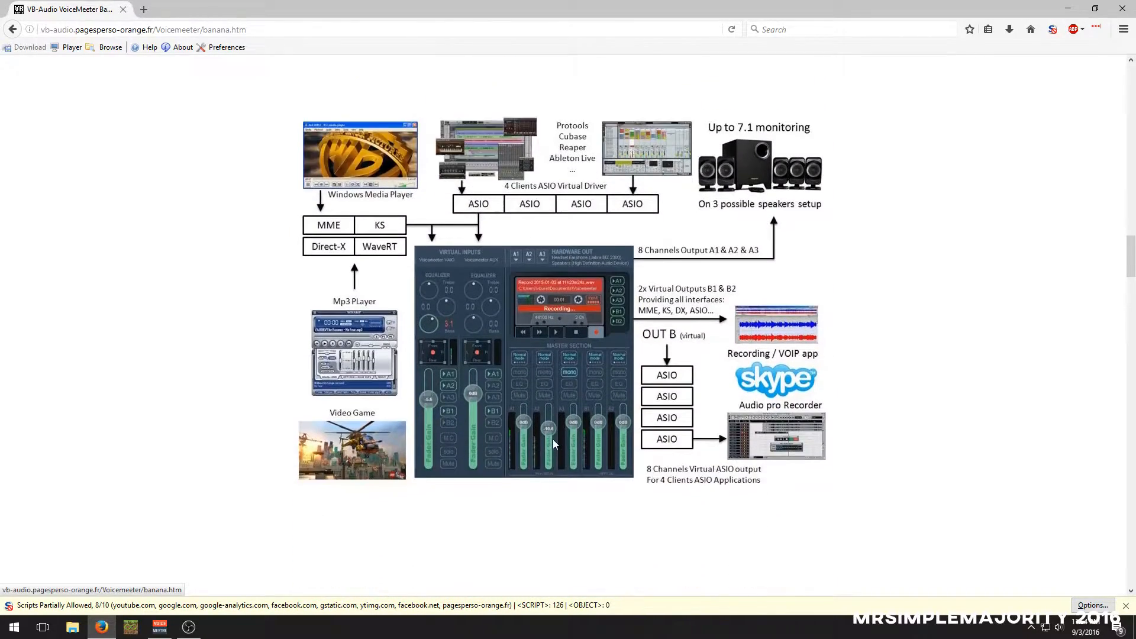
Review the Voicemeeter Banana installation downloads and the donationware license information
{"action": "scroll", "coordinate": [552, 439], "scroll_direction": "down", "scroll_amount": 5}
{"action": "scroll", "coordinate": [548, 436], "scroll_direction": "down", "scroll_amount": 2}
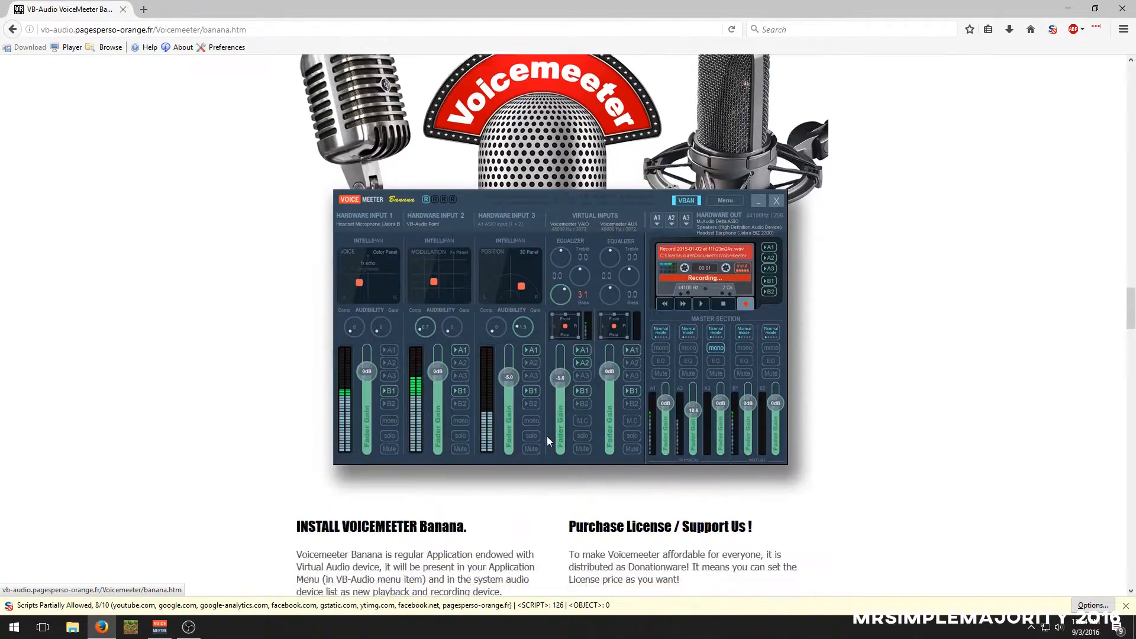
{"action": "scroll", "coordinate": [548, 441], "scroll_direction": "down", "scroll_amount": 4}
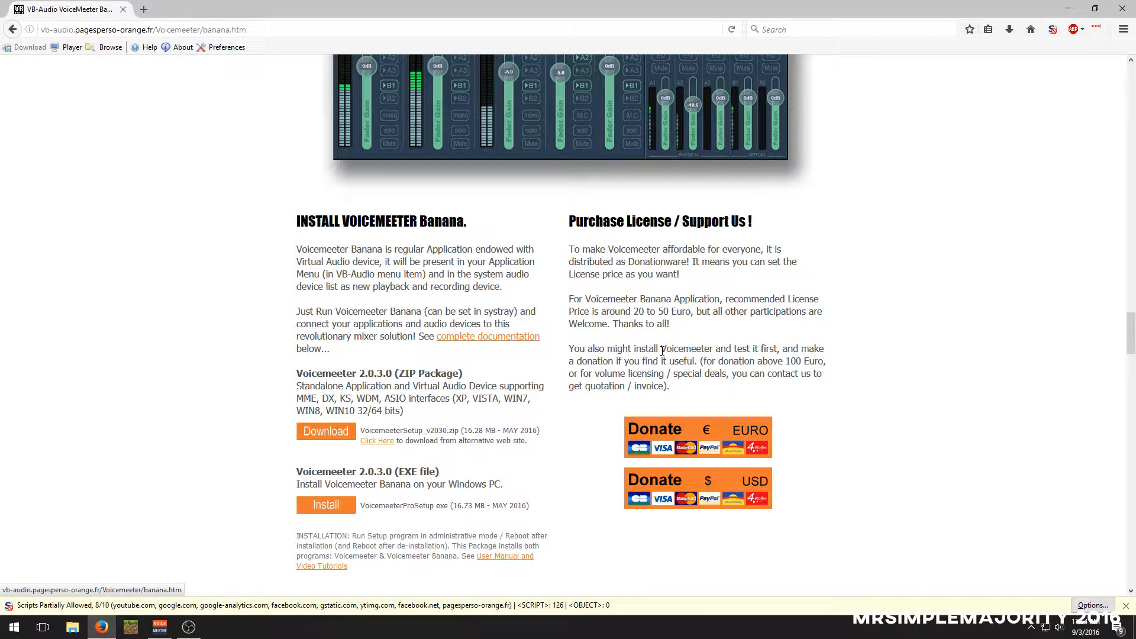
{"action": "scroll", "coordinate": [663, 350], "scroll_direction": "down", "scroll_amount": 2}
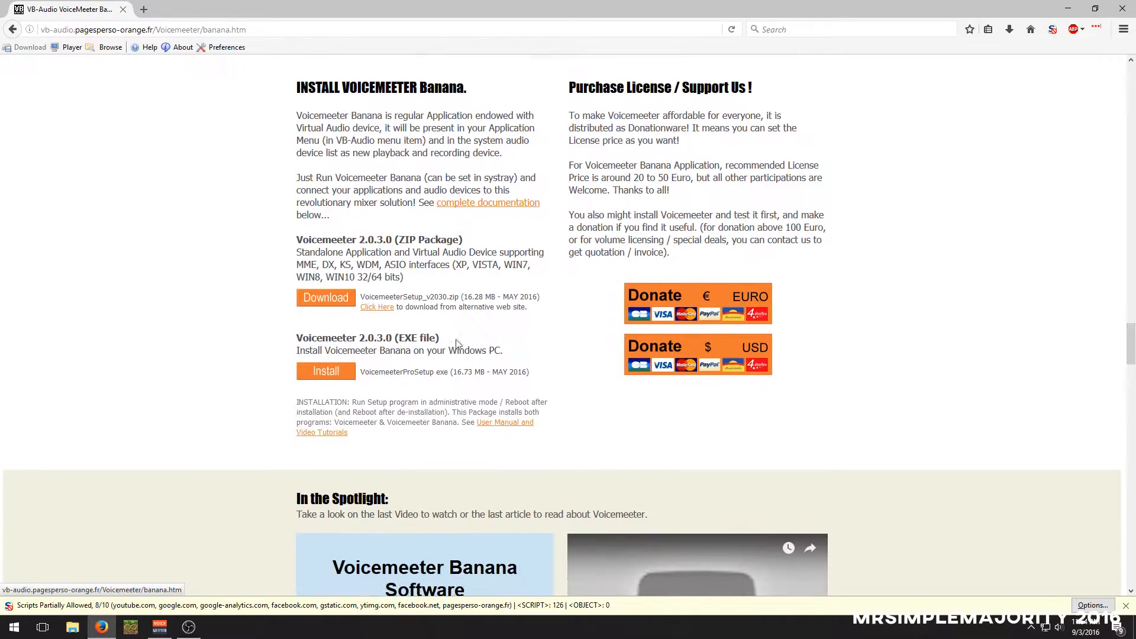
{"action": "scroll", "coordinate": [457, 343], "scroll_direction": "down", "scroll_amount": 4}
Go back to the Voicemeeter Banana mixer and parametric EQ pictures near the start of the page
{"action": "scroll", "coordinate": [474, 515], "scroll_direction": "up", "scroll_amount": 11}
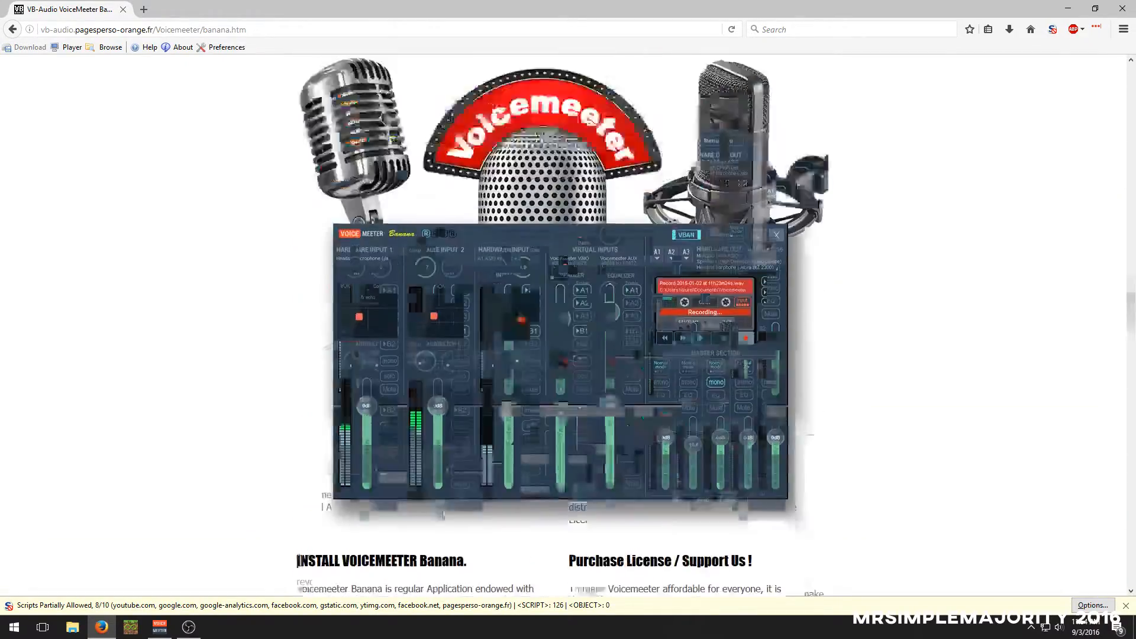
{"action": "scroll", "coordinate": [443, 517], "scroll_direction": "up", "scroll_amount": 20}
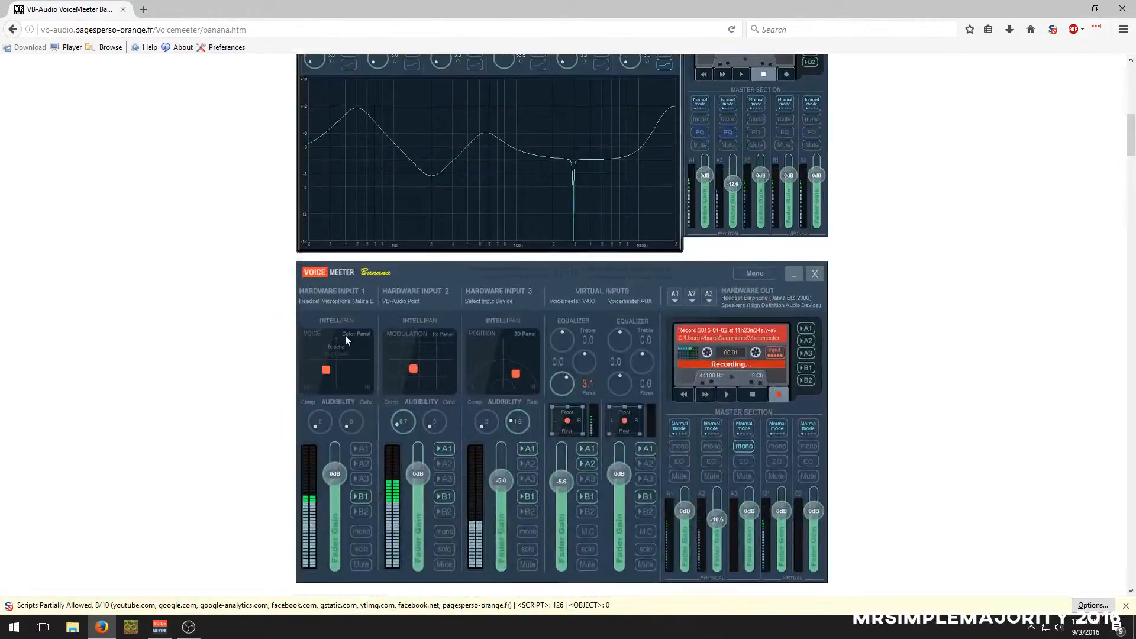
{"action": "scroll", "coordinate": [346, 349], "scroll_direction": "up", "scroll_amount": 6}
{"action": "scroll", "coordinate": [592, 319], "scroll_direction": "down", "scroll_amount": 3}
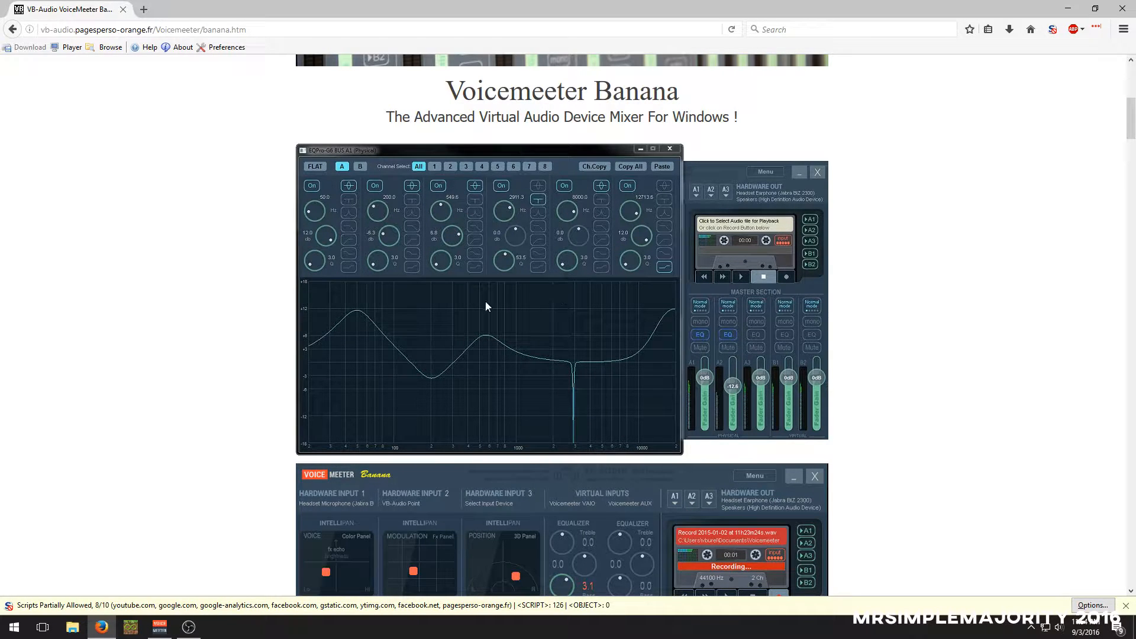
Review the Voicemeeter Banana license pricing, donation options and installation notes again, continuing to the In the Spotlight section
{"action": "scroll", "coordinate": [431, 432], "scroll_direction": "down", "scroll_amount": 20}
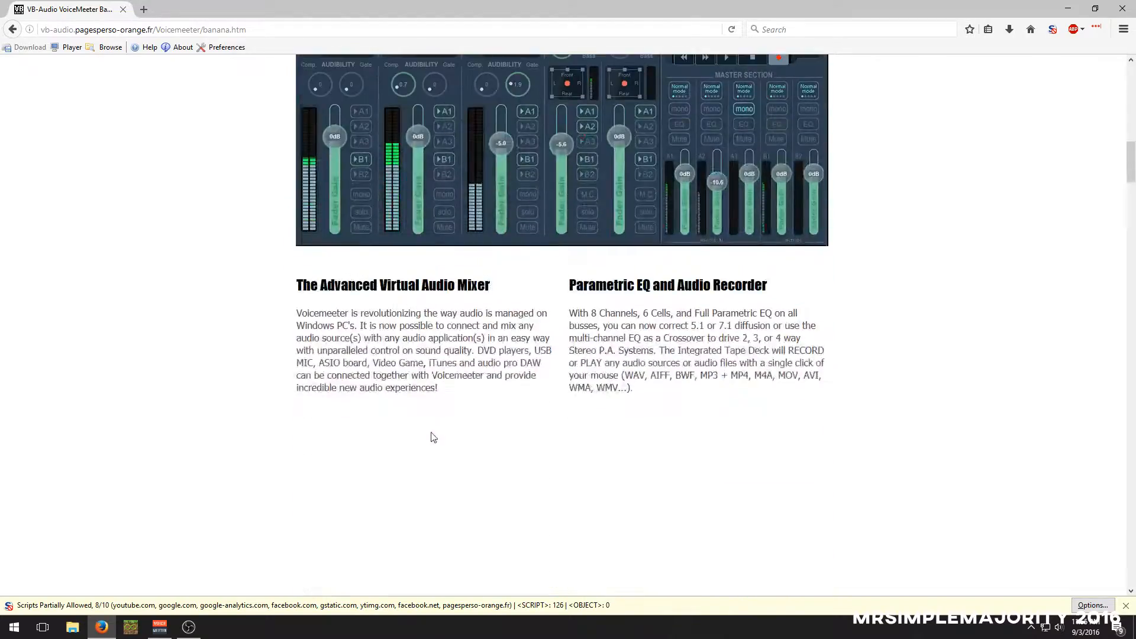
{"action": "scroll", "coordinate": [342, 506], "scroll_direction": "down", "scroll_amount": 15}
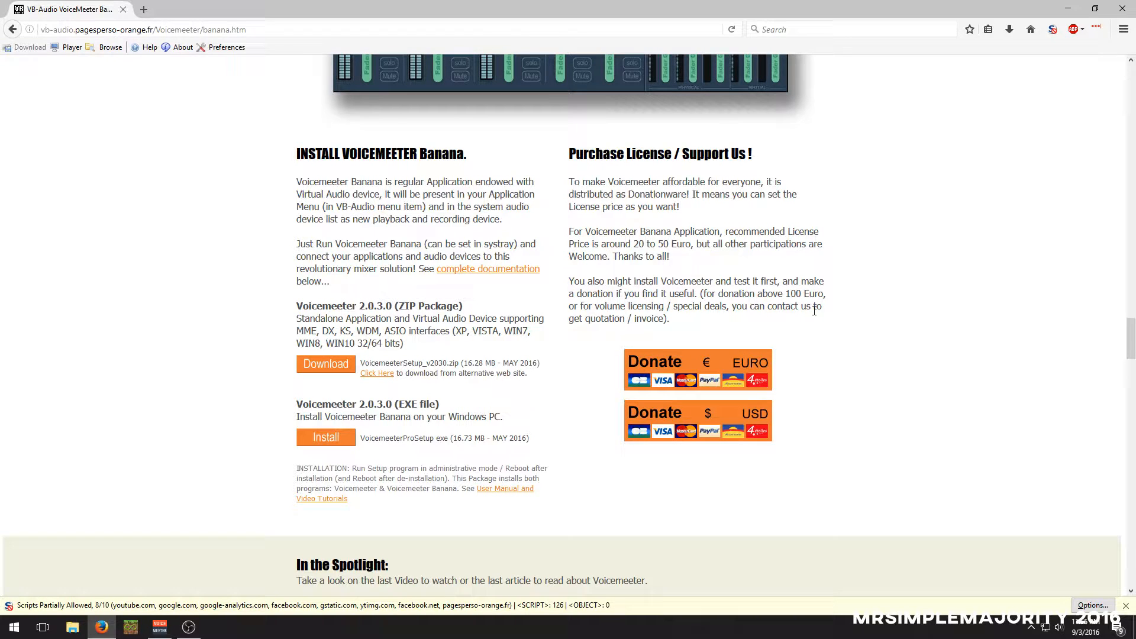
{"action": "scroll", "coordinate": [454, 375], "scroll_direction": "down", "scroll_amount": 1}
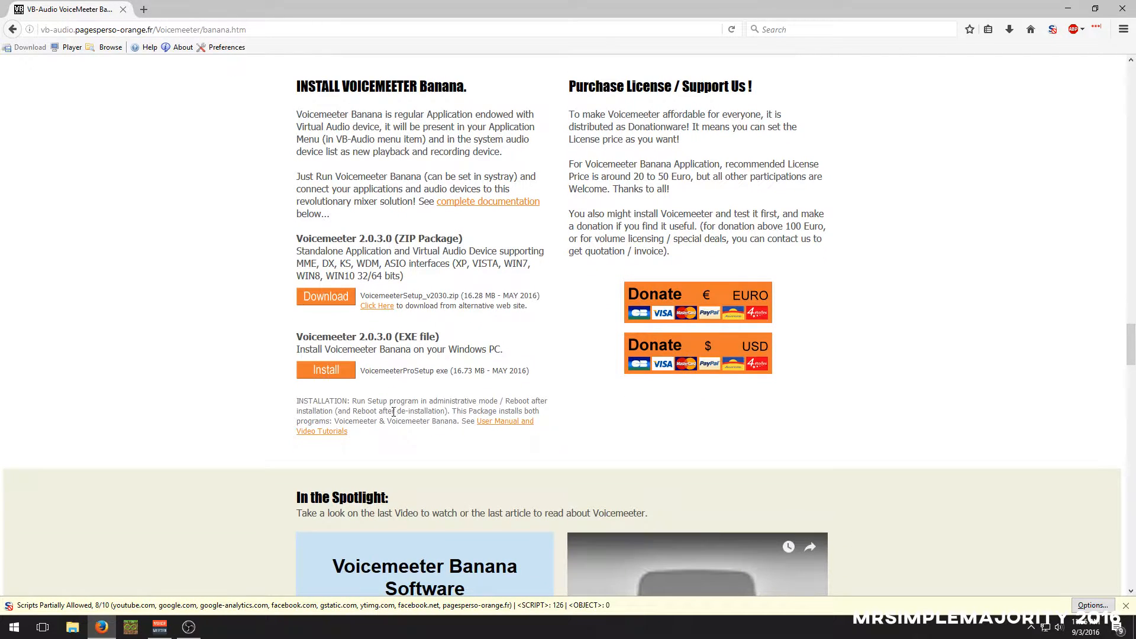
{"action": "scroll", "coordinate": [385, 402], "scroll_direction": "down", "scroll_amount": 7}
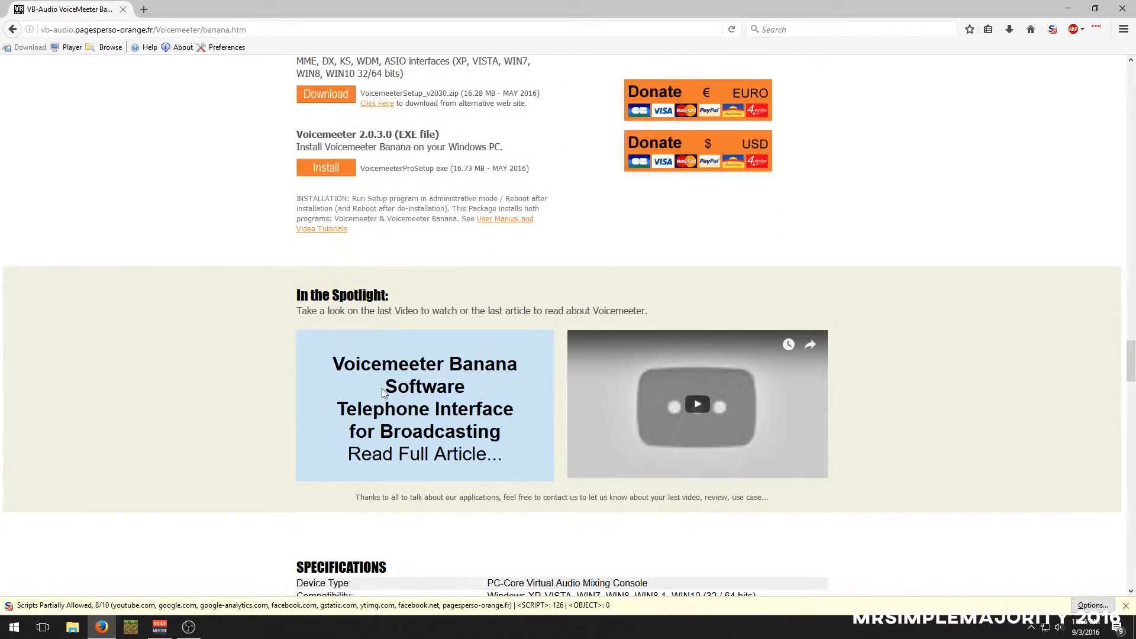
Review the Voicemeeter Banana specifications and the virtual input and output routing diagram on the product page
{"action": "scroll", "coordinate": [387, 384], "scroll_direction": "down", "scroll_amount": 6}
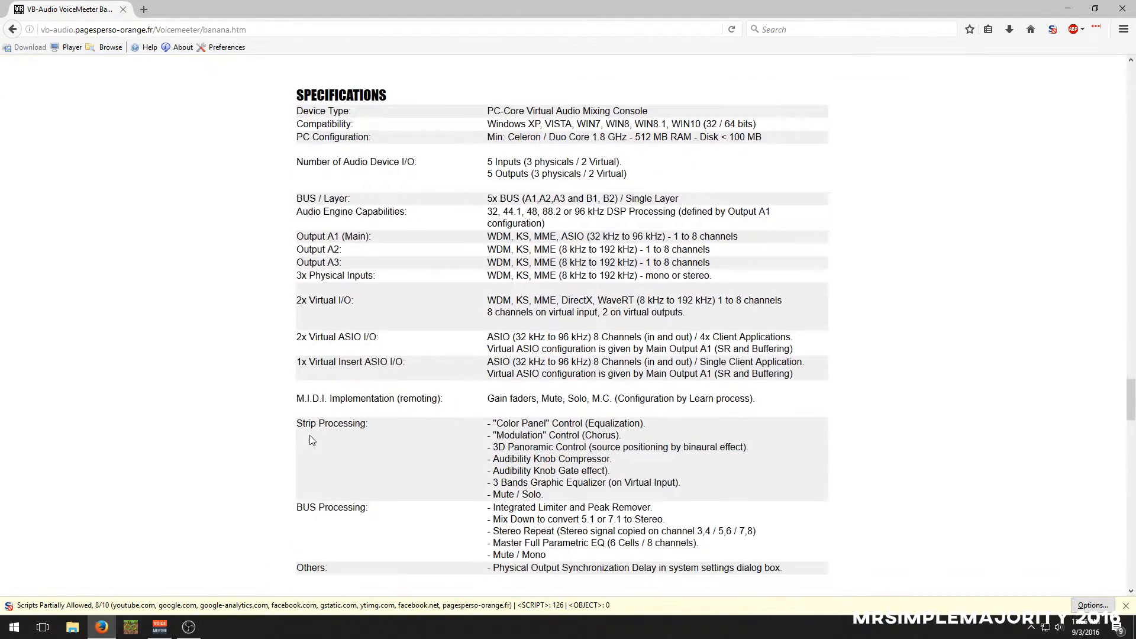
{"action": "scroll", "coordinate": [295, 462], "scroll_direction": "down", "scroll_amount": 3}
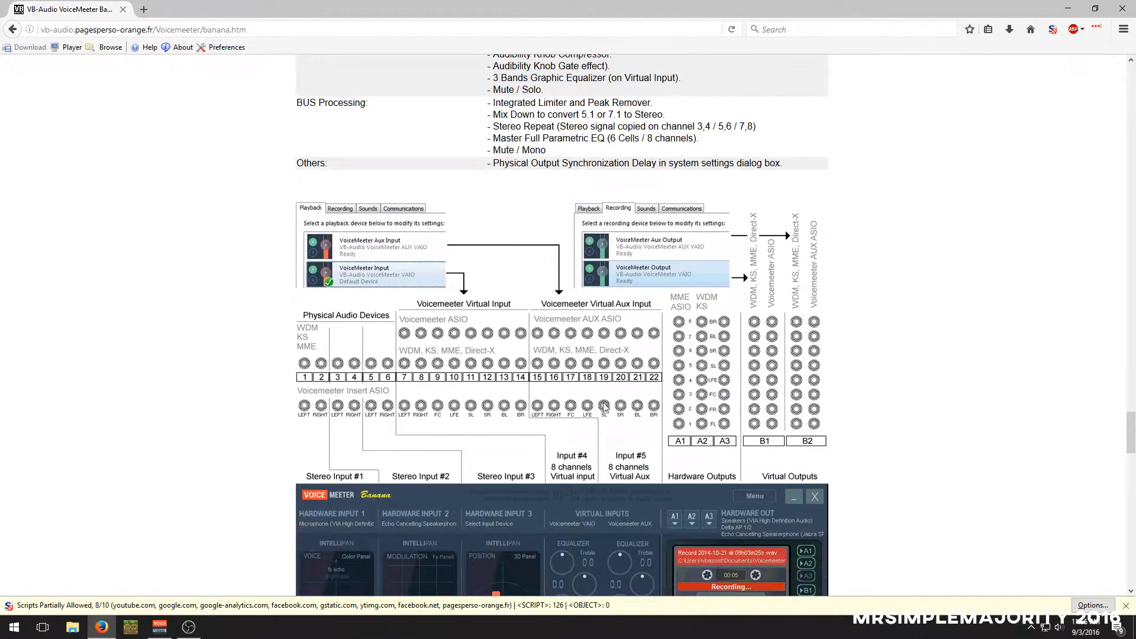
{"action": "scroll", "coordinate": [261, 392], "scroll_direction": "down", "scroll_amount": 4}
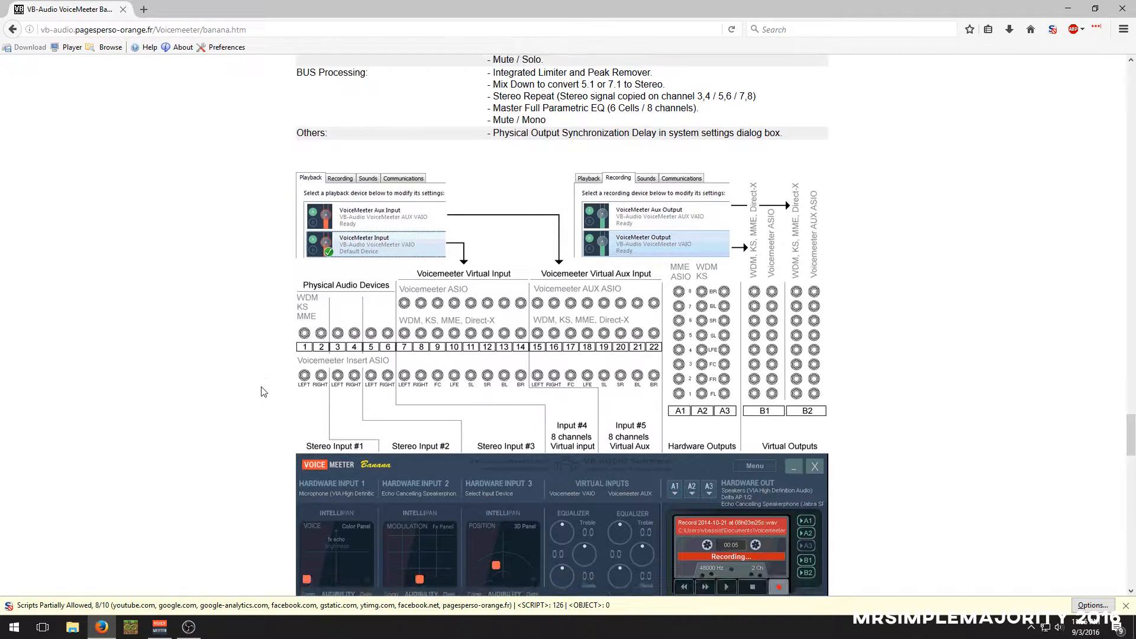
{"action": "scroll", "coordinate": [255, 395], "scroll_direction": "down", "scroll_amount": 10}
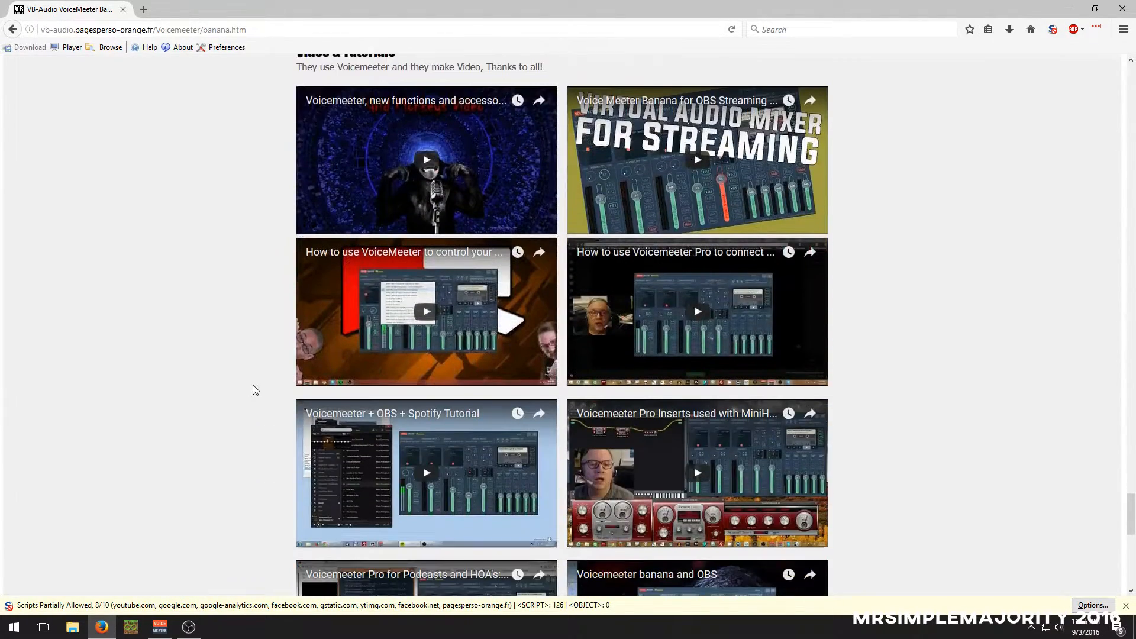
Look through the Documentation and Video & Tutorials sections near the end of the Voicemeeter Banana page
{"action": "scroll", "coordinate": [229, 386], "scroll_direction": "up", "scroll_amount": 3}
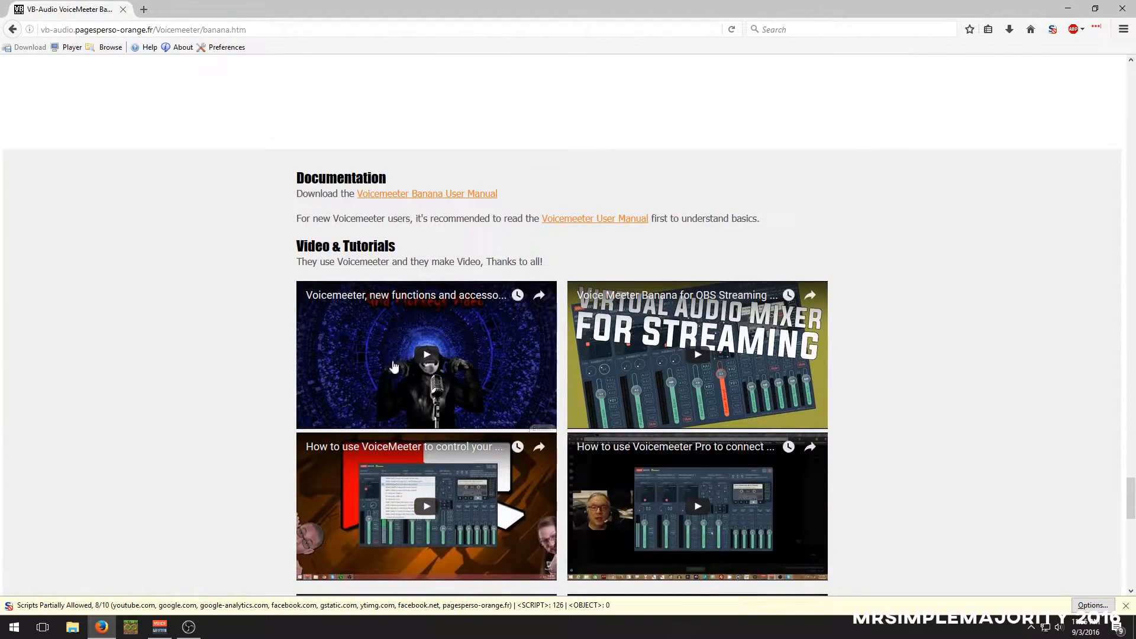
{"action": "scroll", "coordinate": [430, 401], "scroll_direction": "down", "scroll_amount": 5}
{"action": "scroll", "coordinate": [430, 401], "scroll_direction": "down", "scroll_amount": 1}
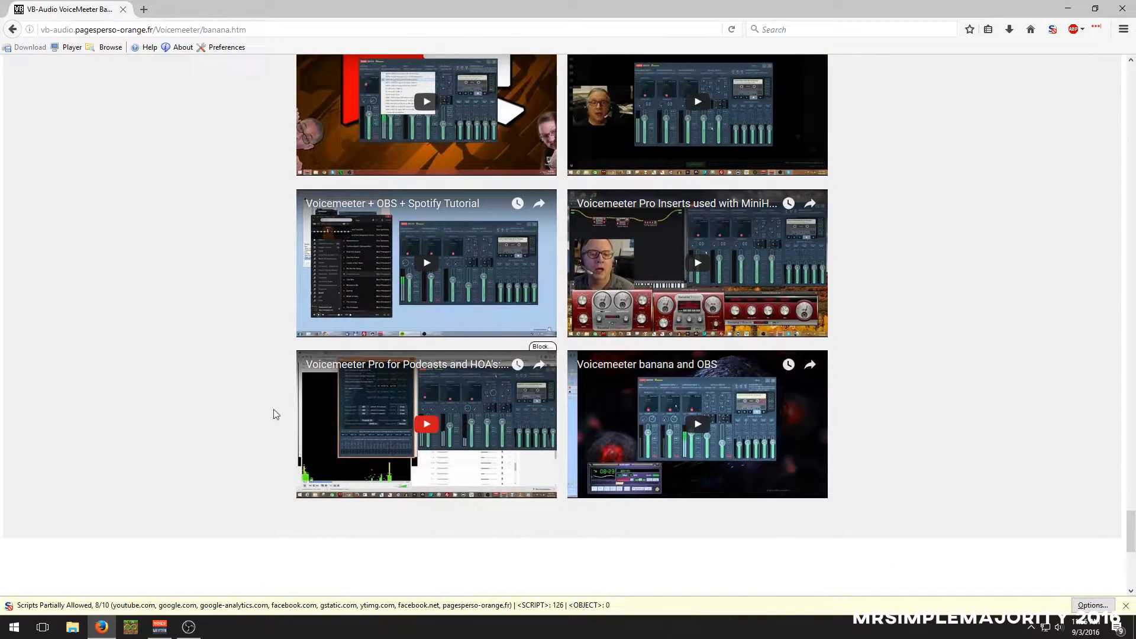
{"action": "scroll", "coordinate": [186, 371], "scroll_direction": "down", "scroll_amount": 5}
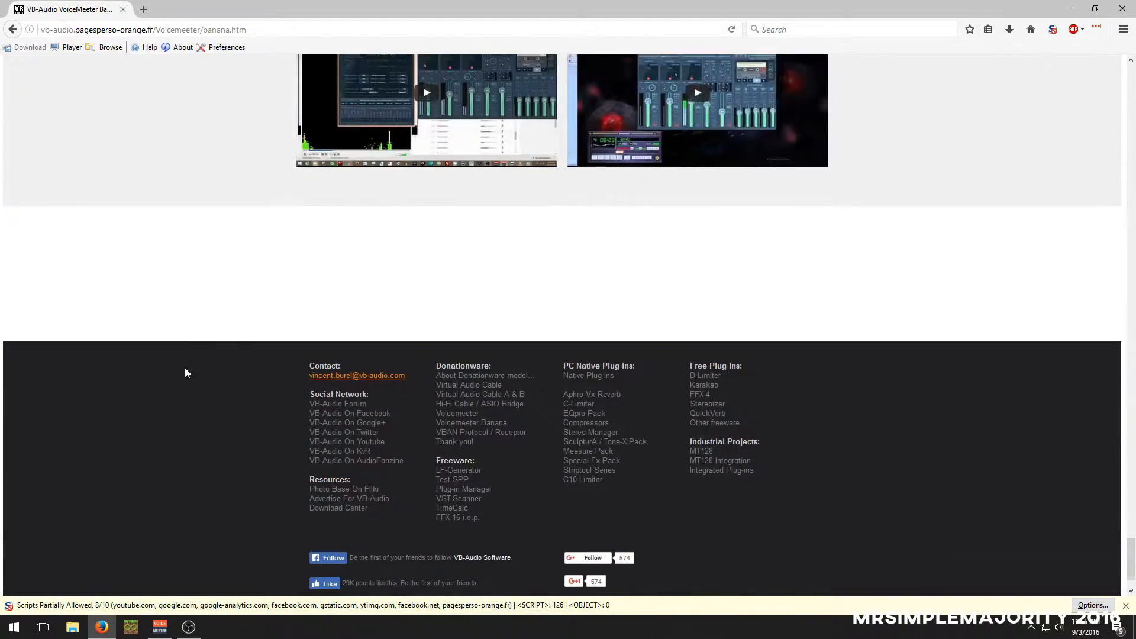
{"action": "scroll", "coordinate": [177, 367], "scroll_direction": "up", "scroll_amount": 5}
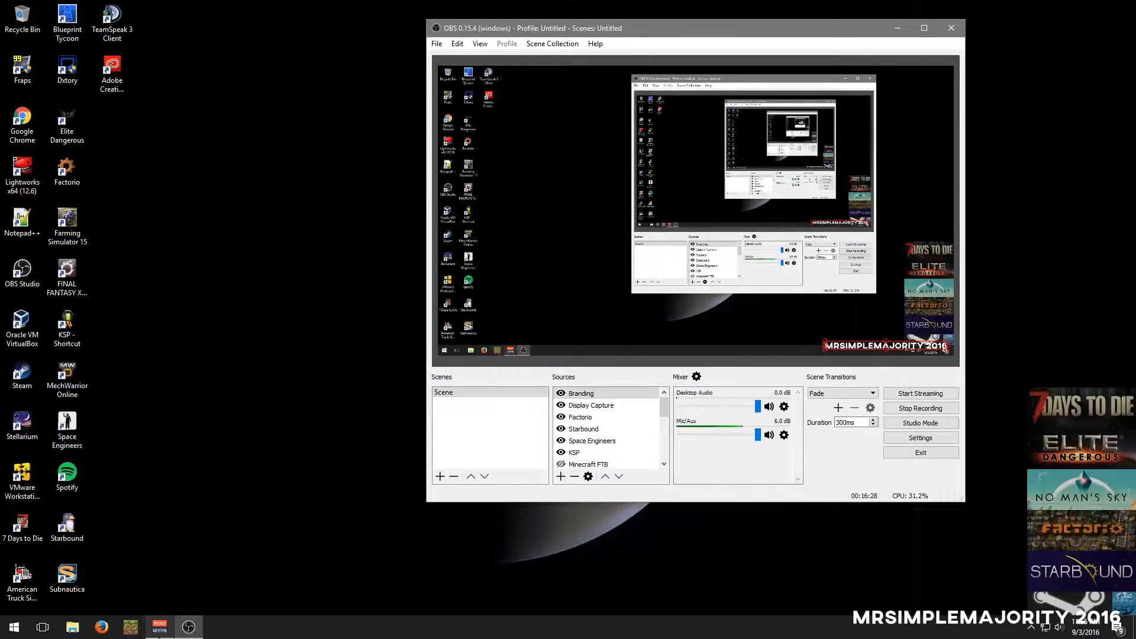
Switch to the Voicemeeter Banana mixer, minimize OBS and move the mixer clear of the desktop's edge
{"action": "left_click", "coordinate": [160, 628]}
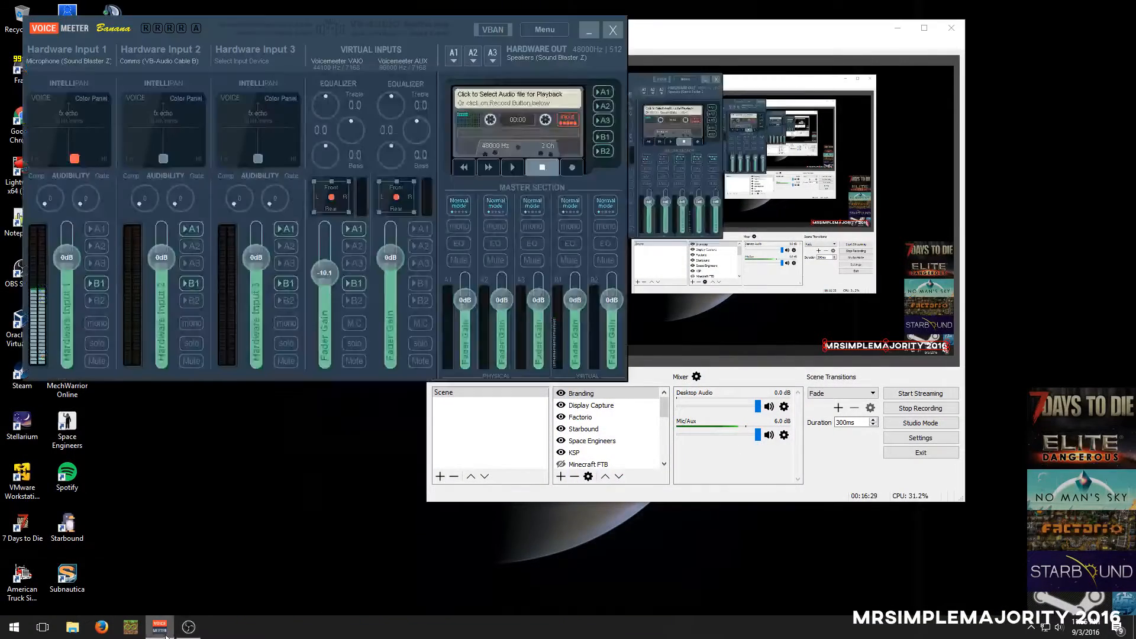
{"action": "left_click", "coordinate": [893, 28]}
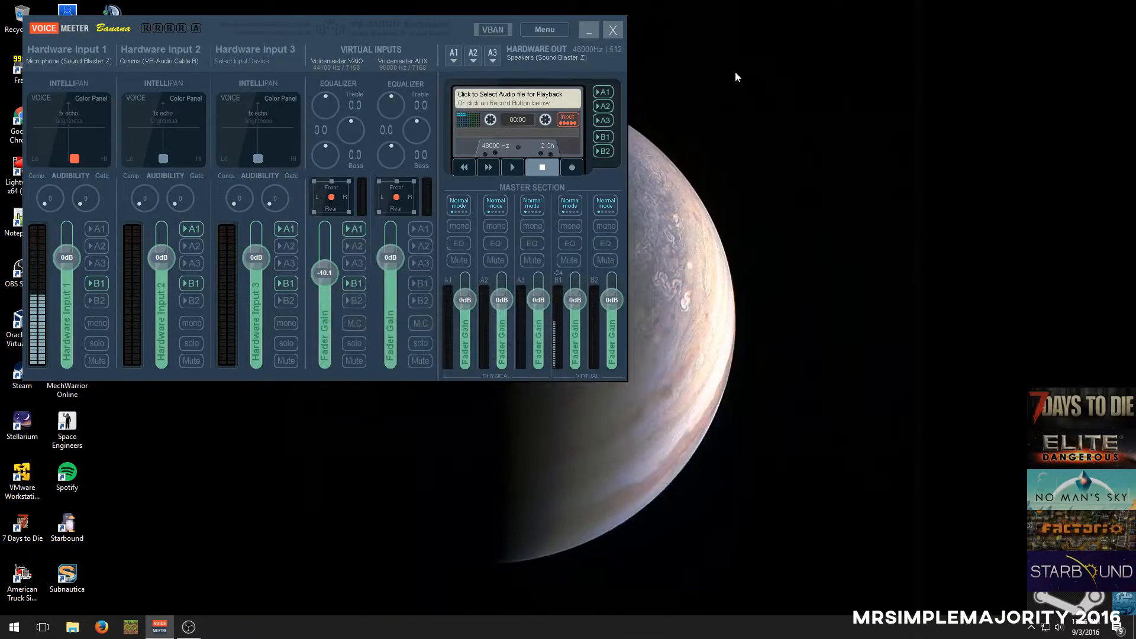
{"action": "left_click_drag", "start_coordinate": [133, 23], "coordinate": [224, 39]}
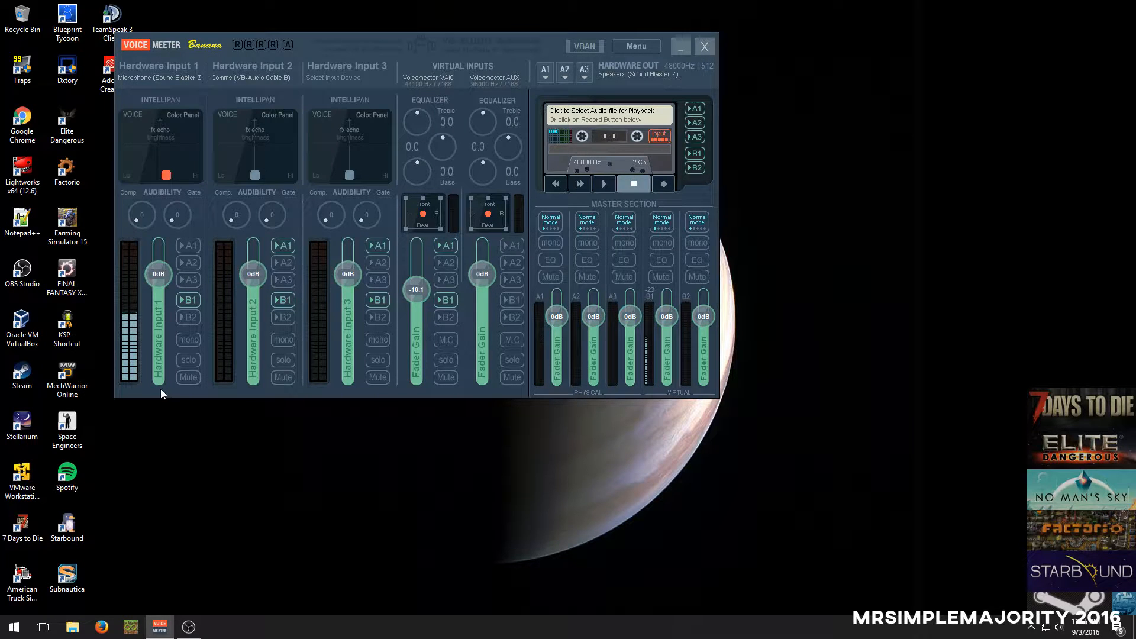
Toggle the A1 output of Hardware Input 1 on and off, and disable the B1 and A1 outputs of Hardware Input 3
{"action": "left_click", "coordinate": [191, 240]}
{"action": "left_click", "coordinate": [191, 245]}
{"action": "left_click", "coordinate": [380, 300]}
{"action": "left_click", "coordinate": [377, 246]}
{"action": "left_click", "coordinate": [456, 298]}
Cycle Hardware Input 1's Intellipan through its Modulation Fx panel and back to the Voice Color Panel
{"action": "right_click", "coordinate": [180, 136]}
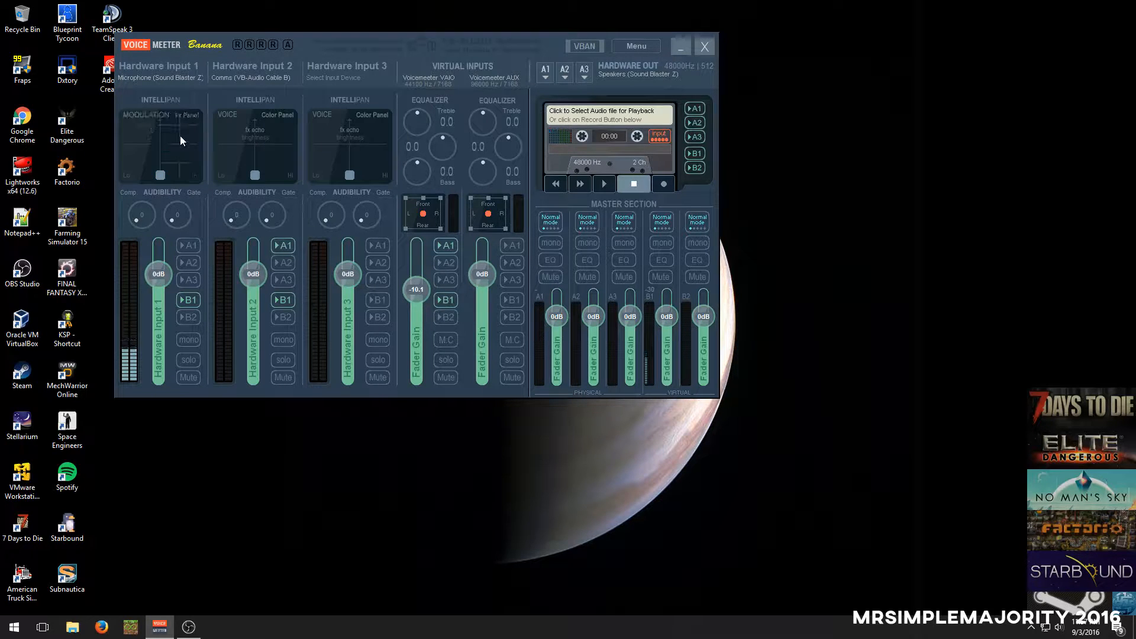
{"action": "right_click", "coordinate": [147, 126]}
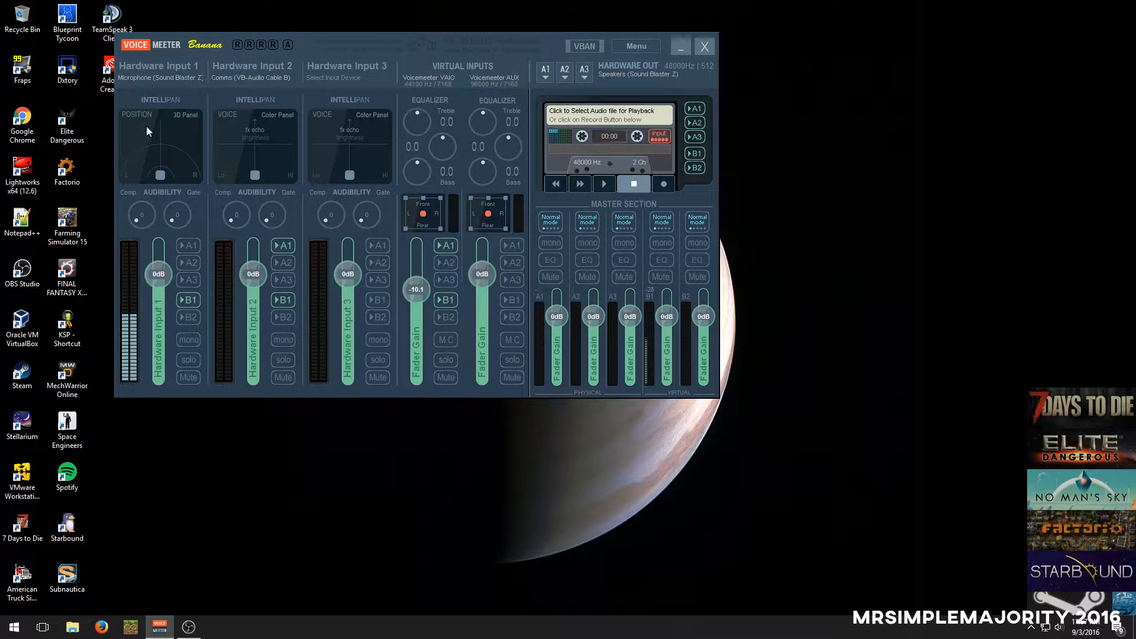
{"action": "right_click", "coordinate": [185, 150]}
View the parametric EQ windows of master bus A1 and virtual bus B1, closing each one
{"action": "right_click", "coordinate": [559, 261]}
{"action": "left_click_drag", "start_coordinate": [631, 225], "coordinate": [172, 111]}
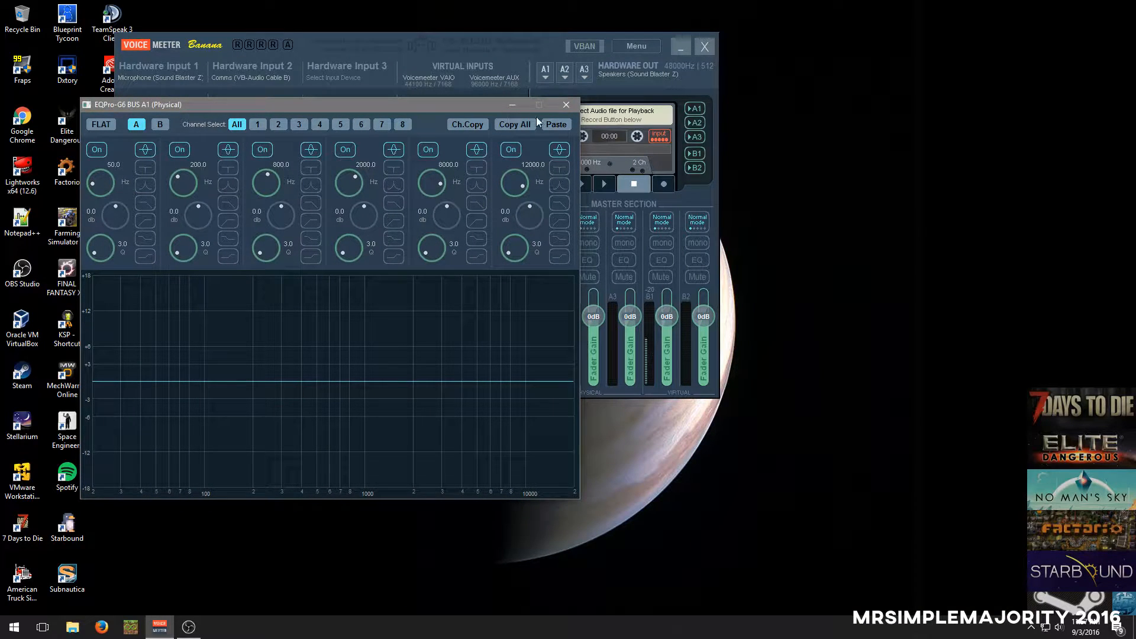
{"action": "left_click", "coordinate": [566, 105]}
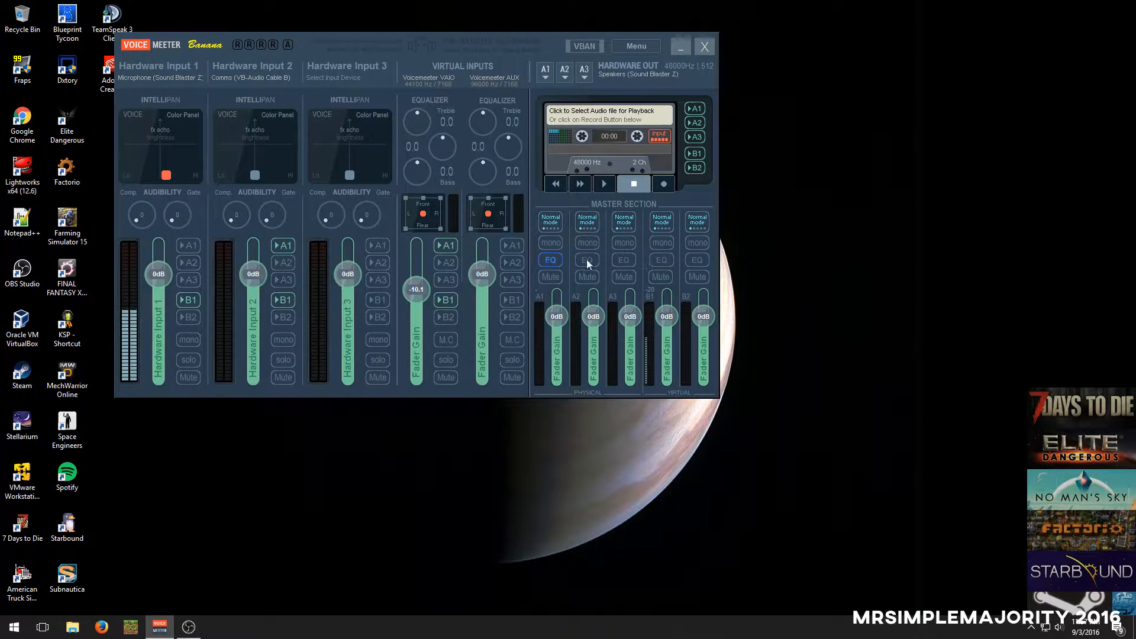
{"action": "left_click", "coordinate": [662, 260]}
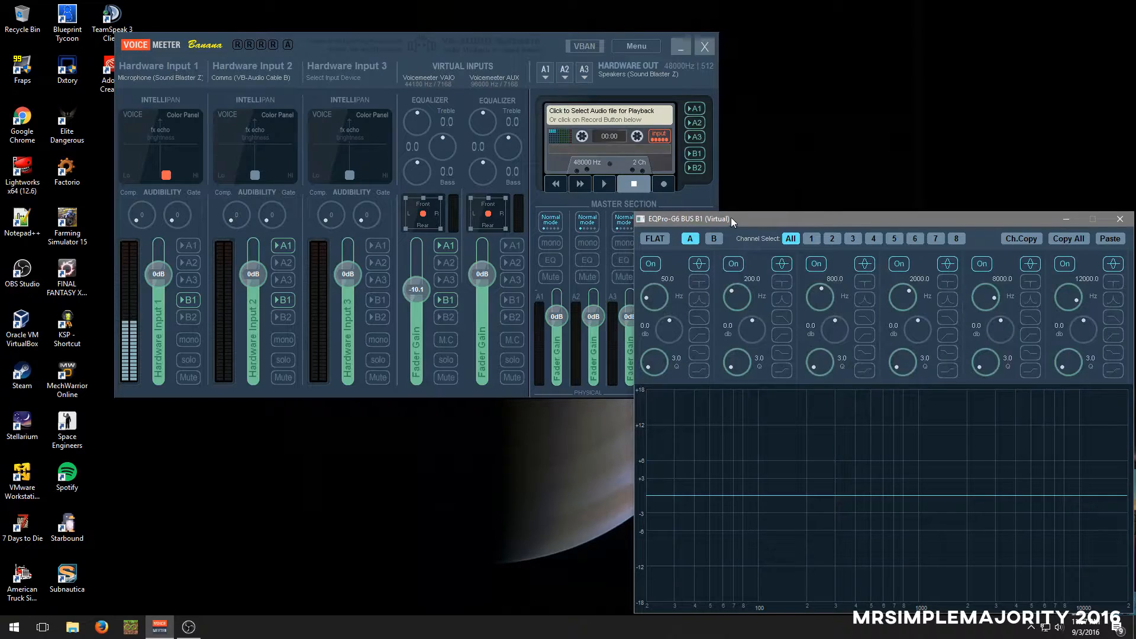
{"action": "left_click_drag", "start_coordinate": [732, 218], "coordinate": [402, 126]}
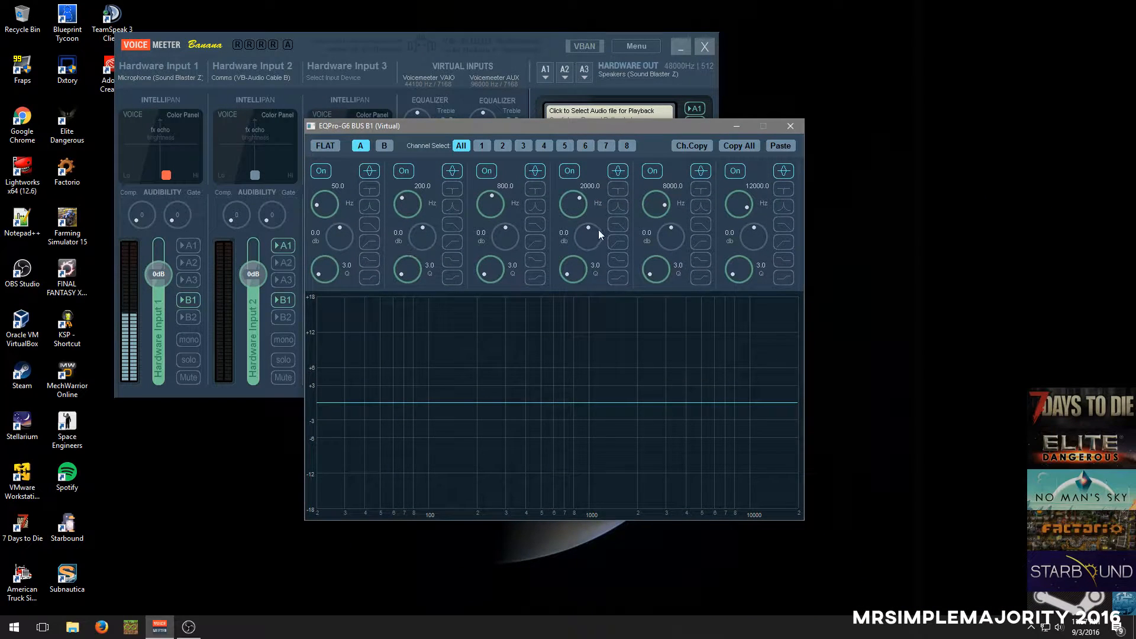
{"action": "left_click", "coordinate": [791, 126]}
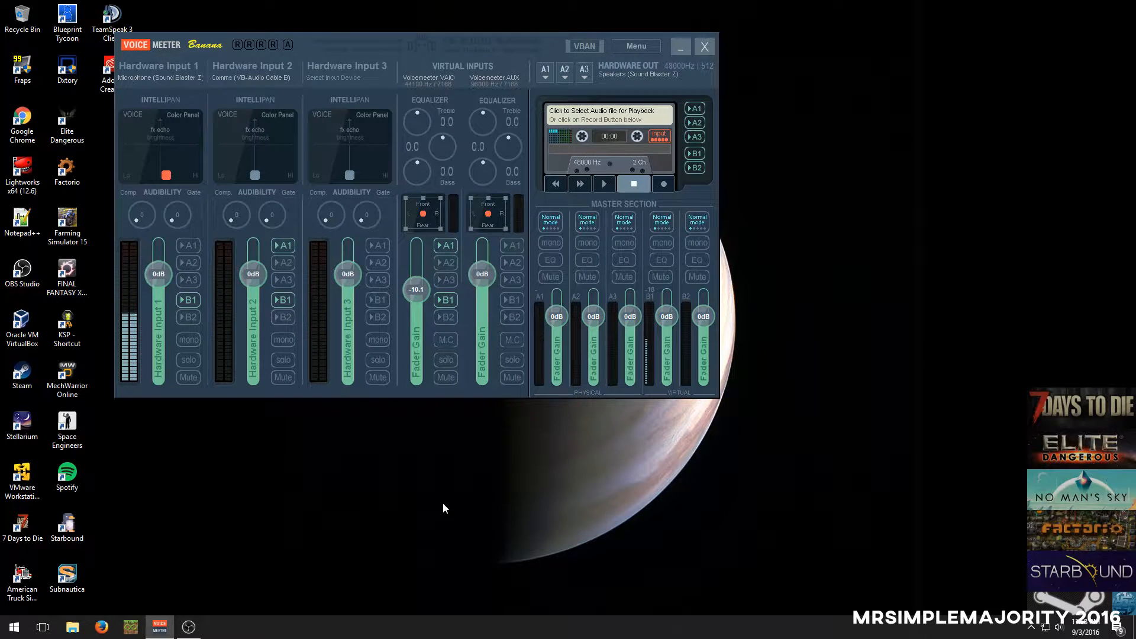
Switch to OBS and check the Mic/Auxiliary Audio Device in the Audio settings, then close the settings
{"action": "left_click", "coordinate": [189, 627]}
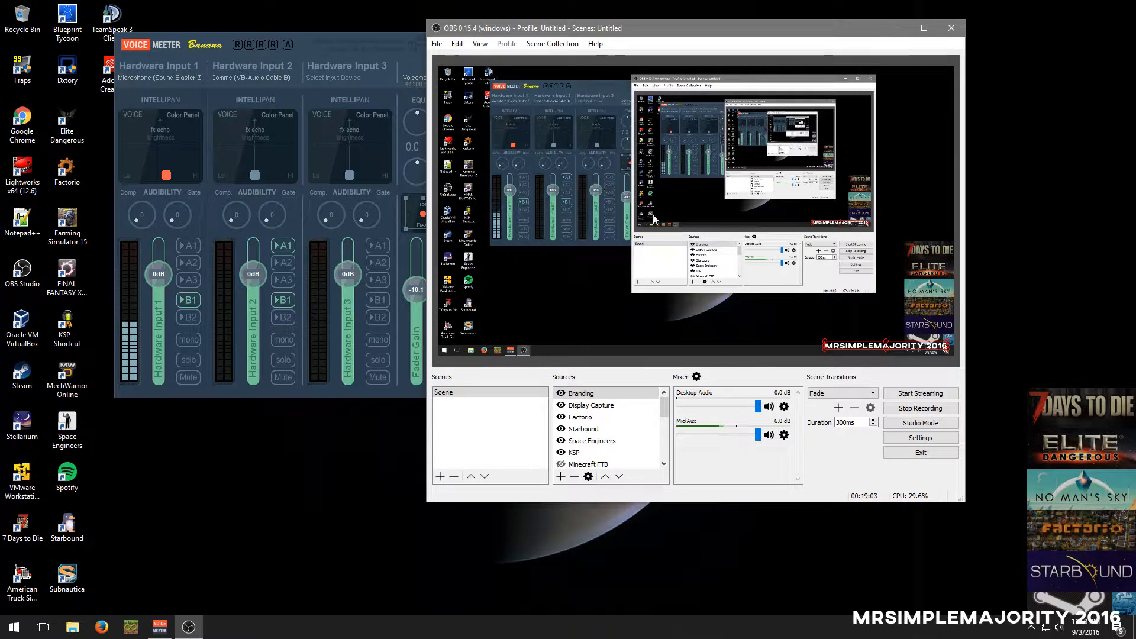
{"action": "left_click", "coordinate": [912, 439]}
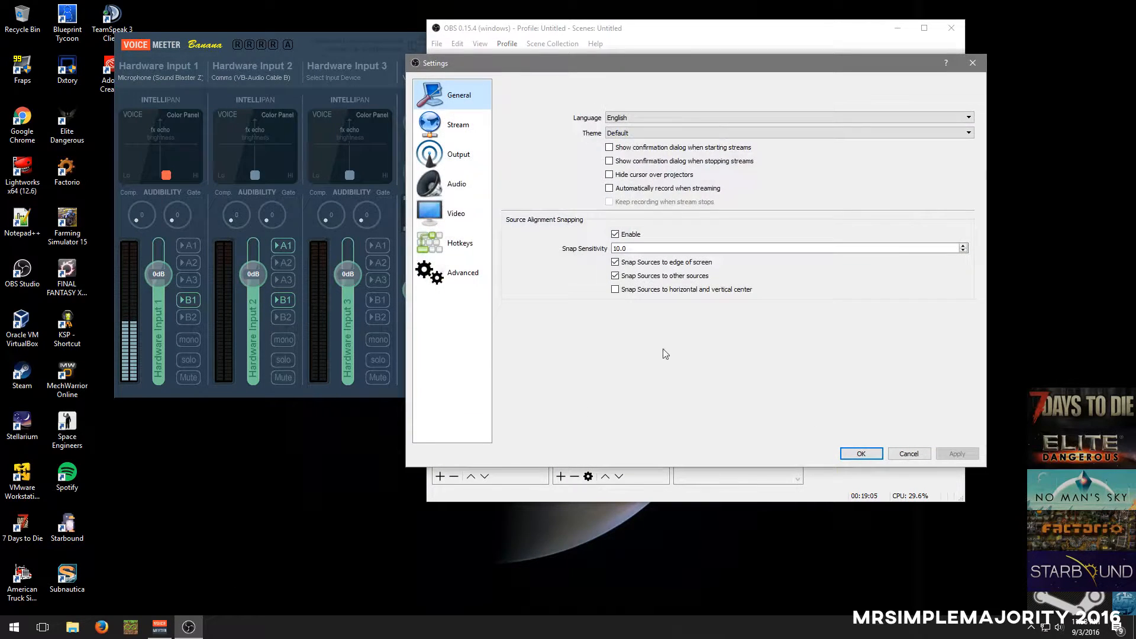
{"action": "left_click", "coordinate": [457, 184]}
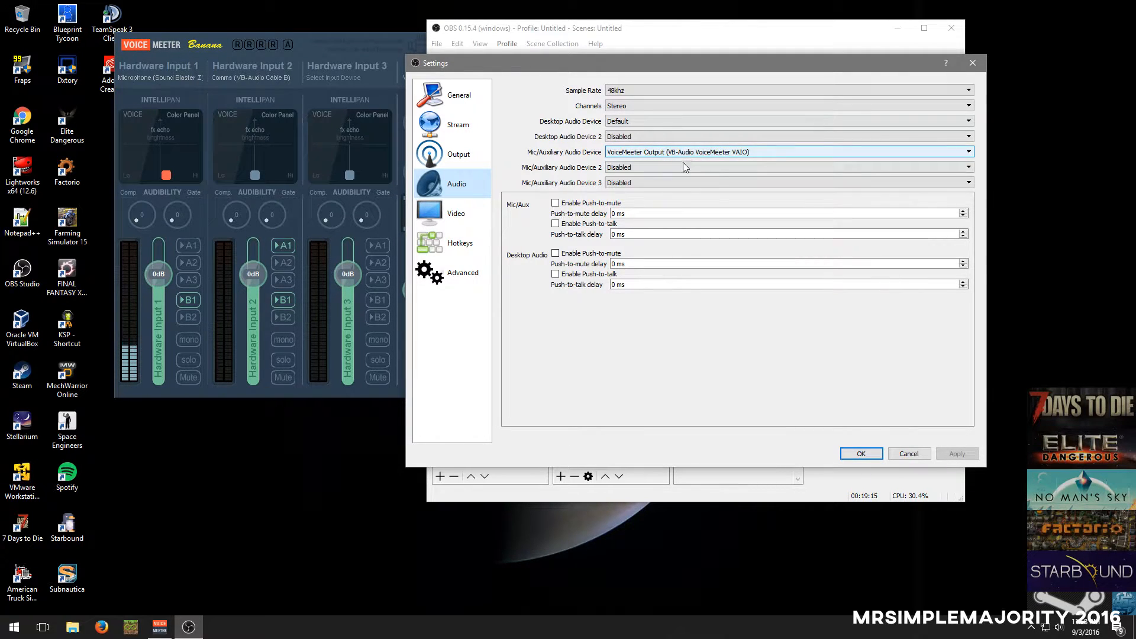
{"action": "left_click", "coordinate": [871, 455]}
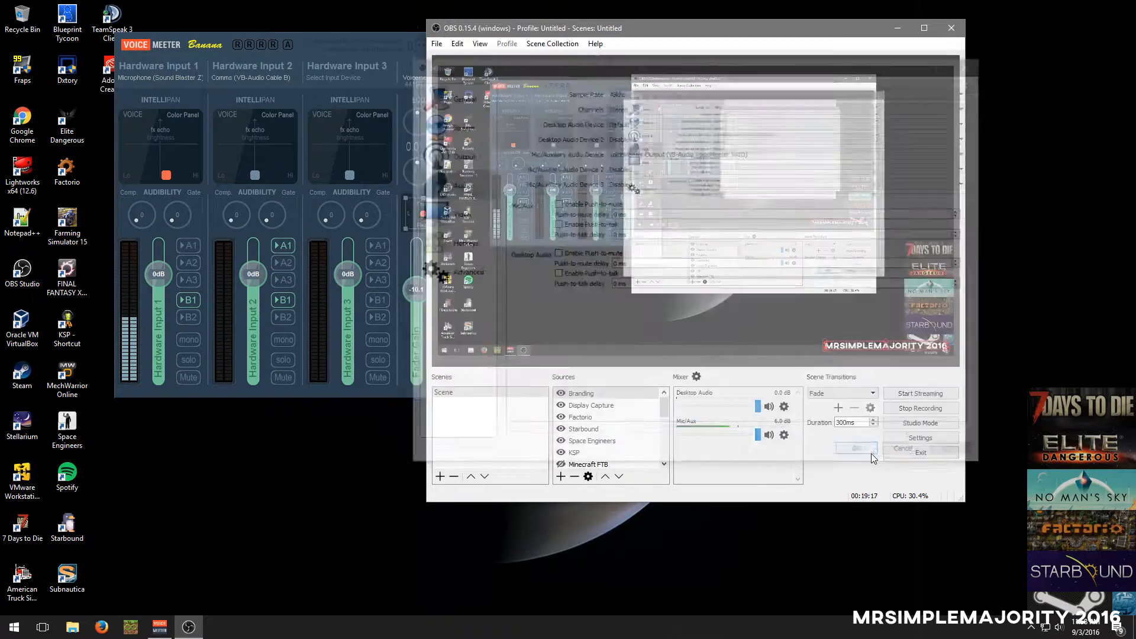
Open the Windows playback devices and select VoiceMeeter Input (VB-Audio VoiceMeeter VAIO)
{"action": "right_click", "coordinate": [1060, 628]}
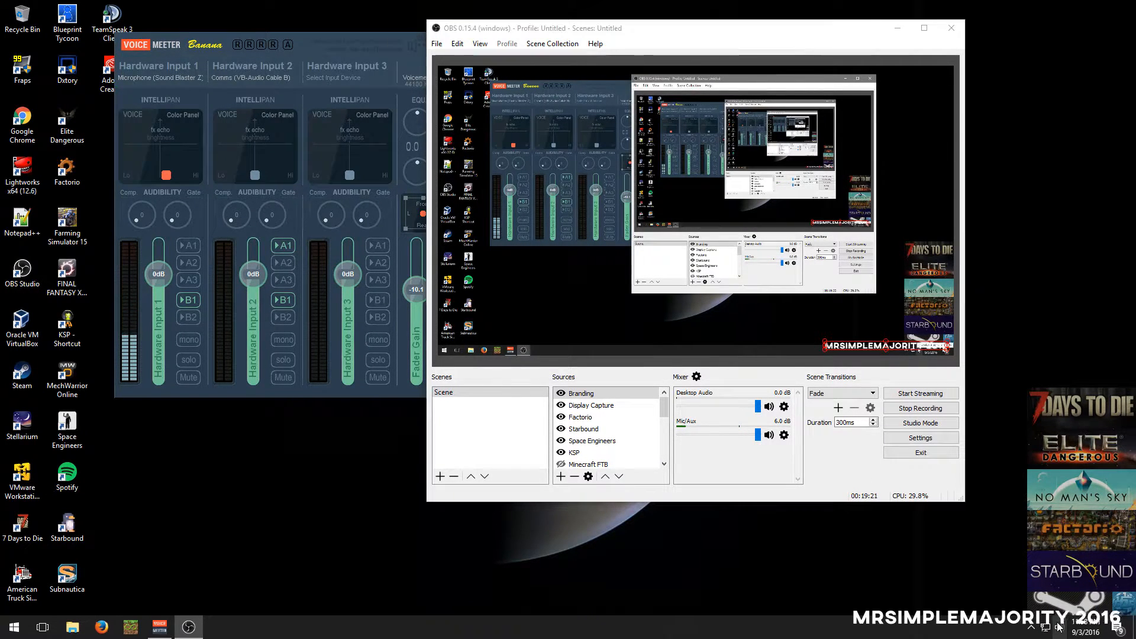
{"action": "left_click", "coordinate": [1030, 577]}
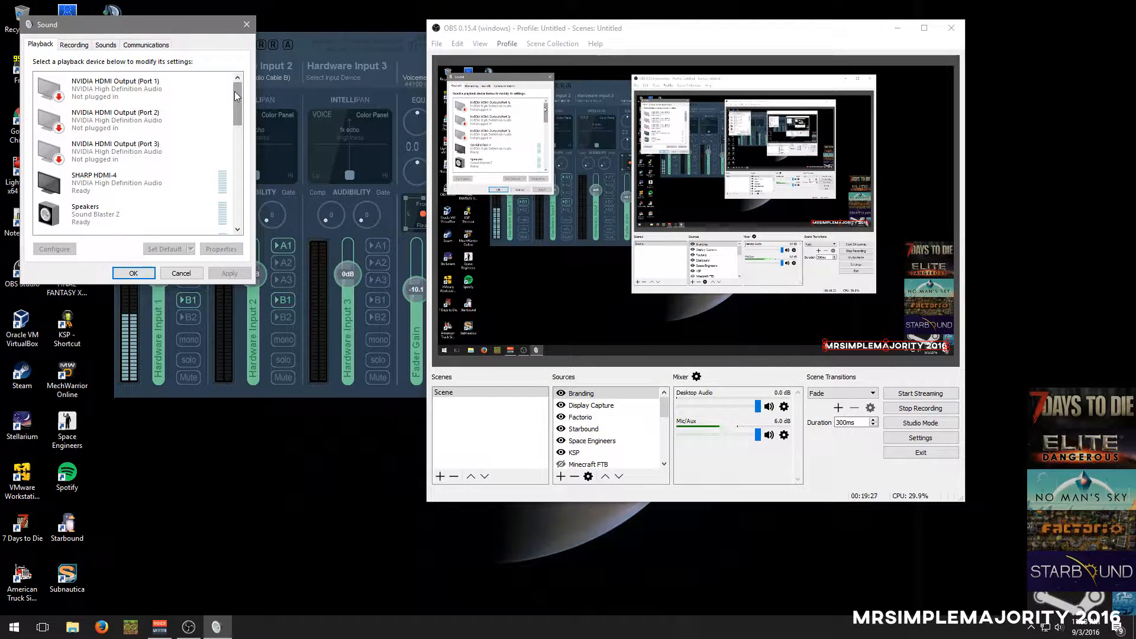
{"action": "right_click", "coordinate": [1060, 627]}
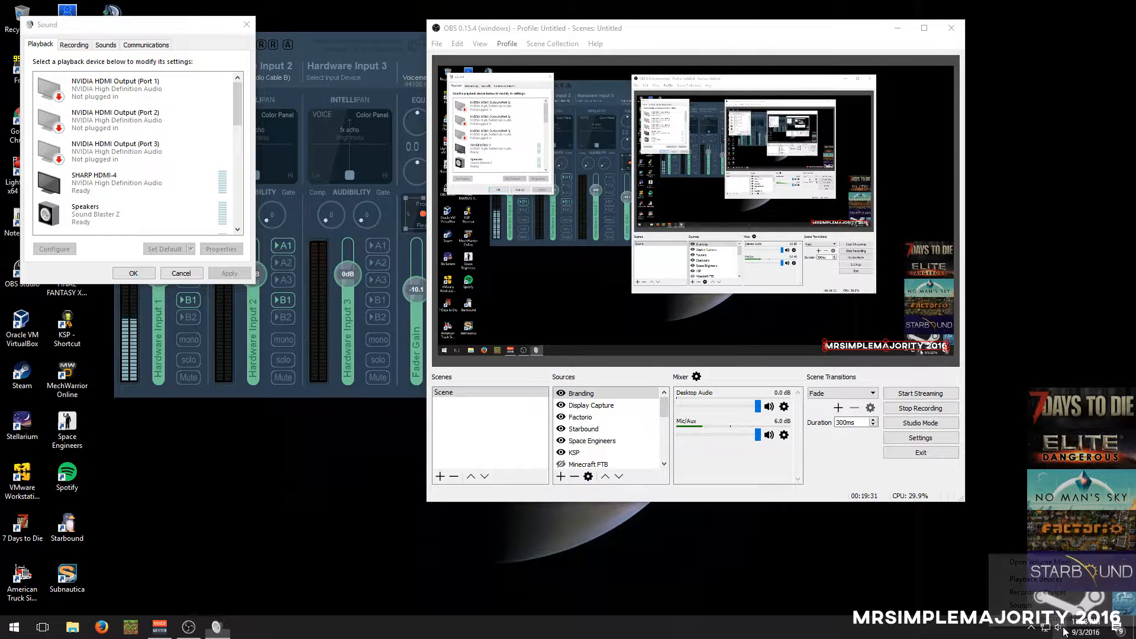
{"action": "left_click", "coordinate": [187, 99]}
{"action": "left_click_drag", "start_coordinate": [239, 88], "coordinate": [239, 148]}
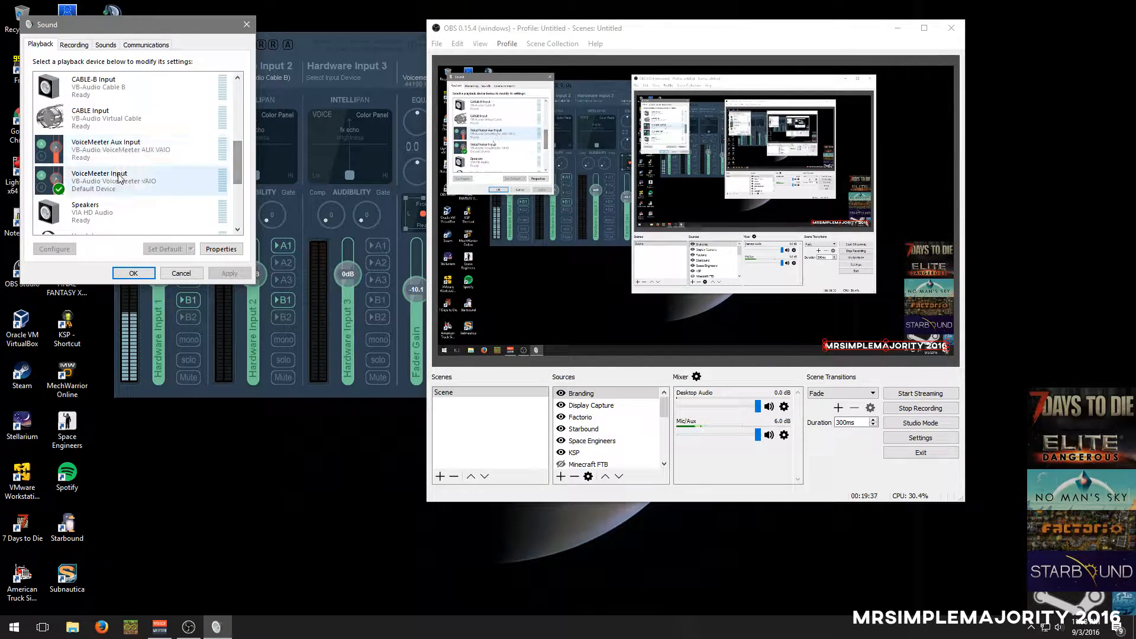
{"action": "left_click", "coordinate": [116, 183]}
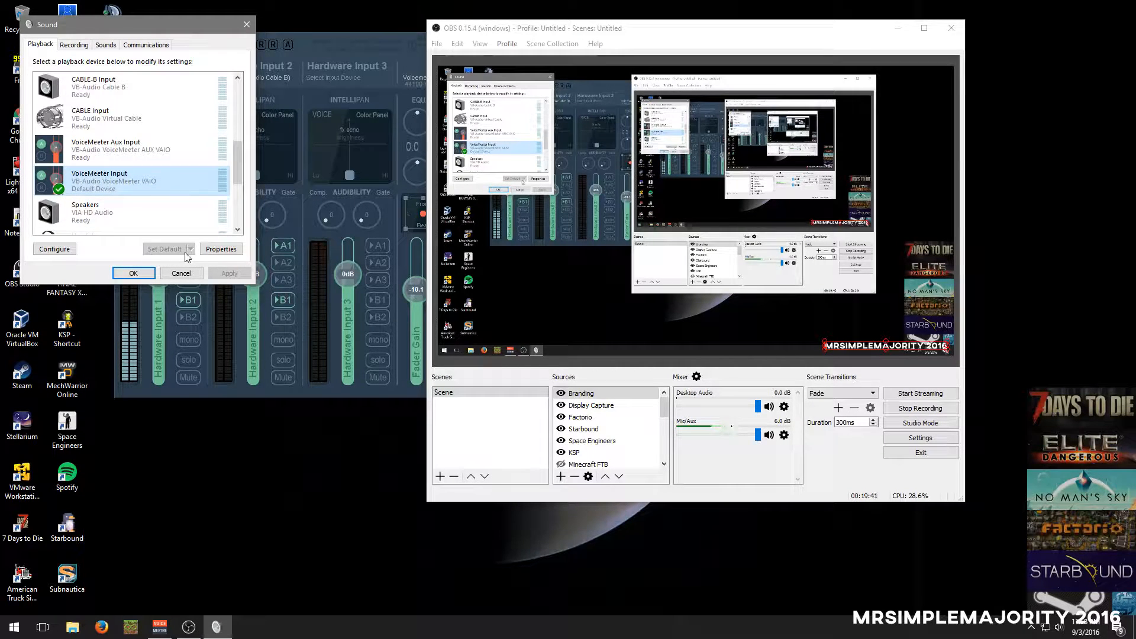
Examine the recording devices, selecting the Sound Blaster Z microphone and checking the properties of Comms (VB-Audio Cable B)
{"action": "left_click", "coordinate": [74, 45]}
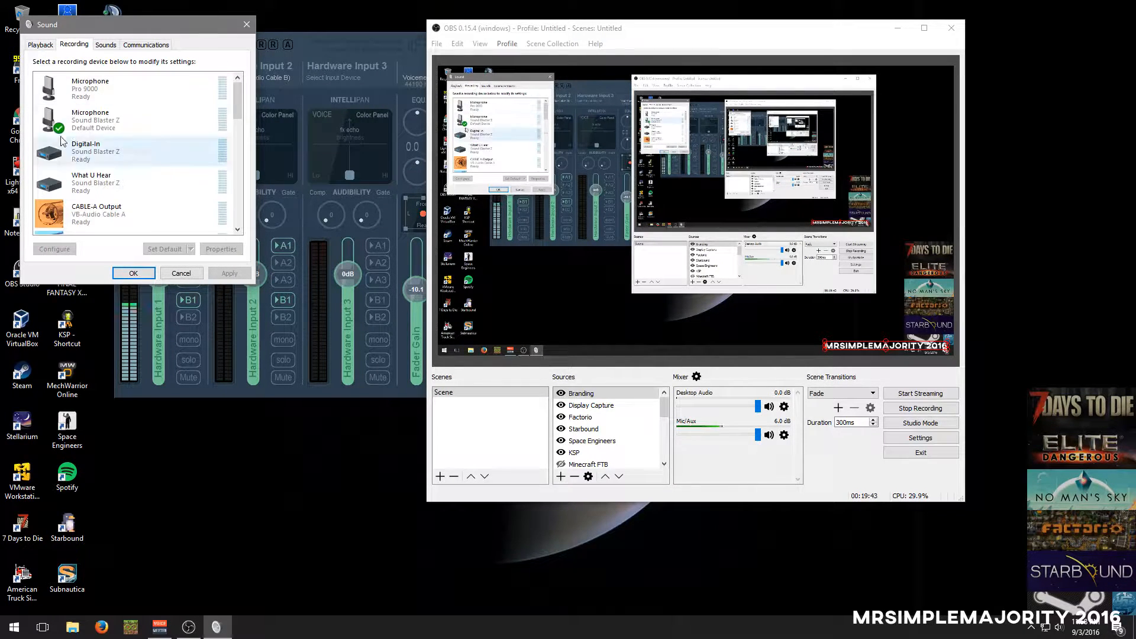
{"action": "left_click", "coordinate": [121, 120]}
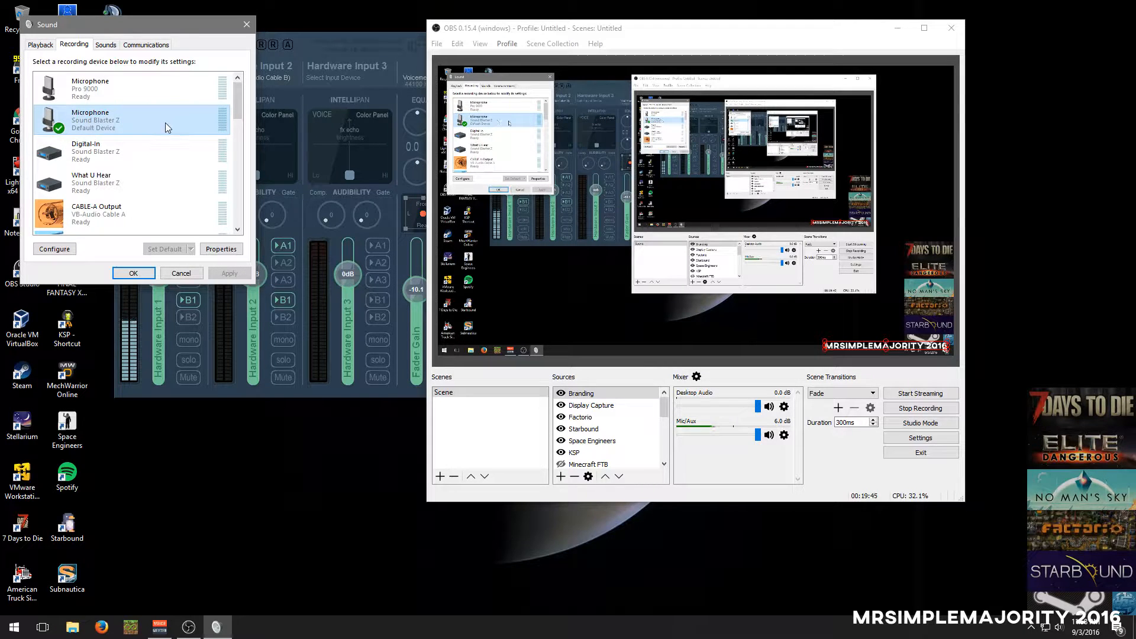
{"action": "scroll", "coordinate": [165, 123], "scroll_direction": "down", "scroll_amount": 2}
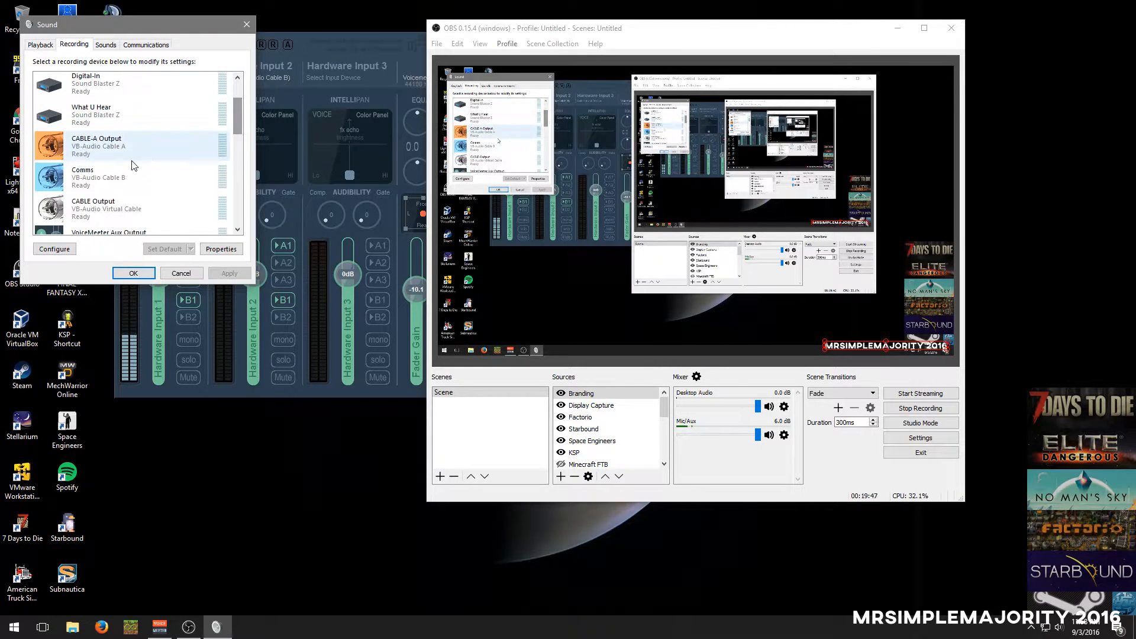
{"action": "left_click", "coordinate": [123, 171]}
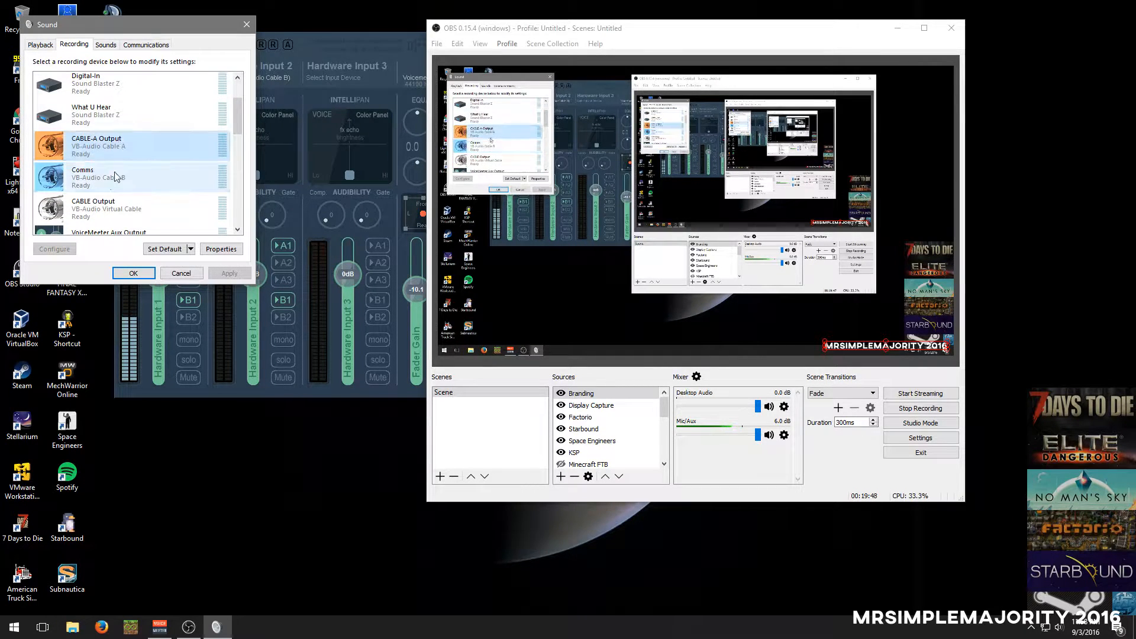
{"action": "left_click", "coordinate": [220, 249]}
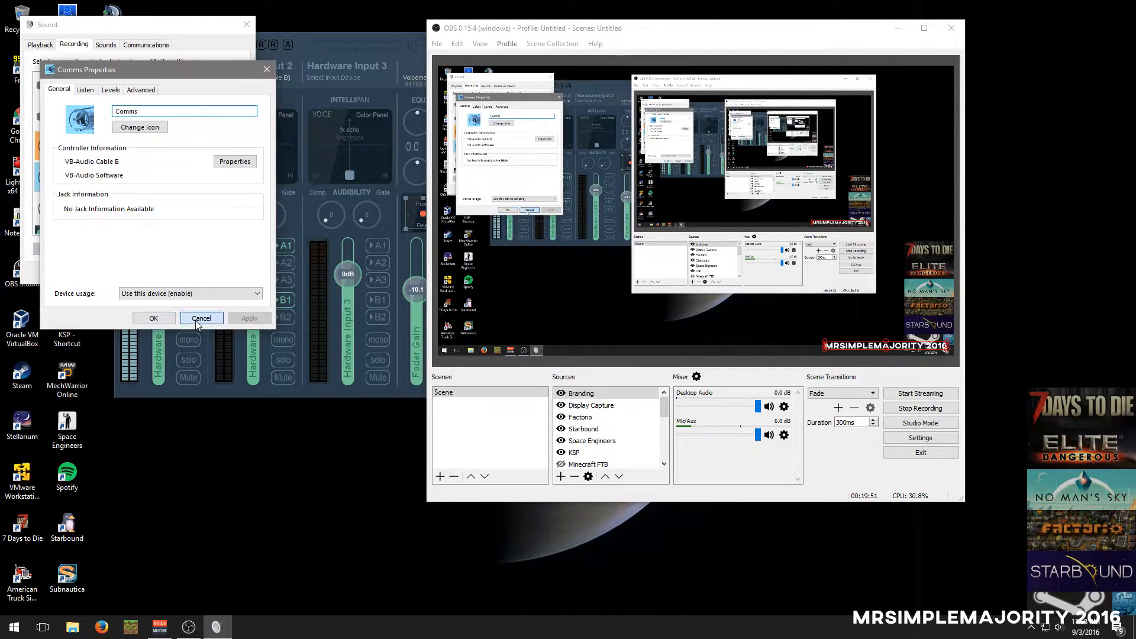
{"action": "left_click", "coordinate": [202, 319]}
Rename the CABLE-A Output recording device (VB-Audio Cable A) to Music Stream
{"action": "left_click", "coordinate": [122, 140]}
{"action": "left_click", "coordinate": [221, 249]}
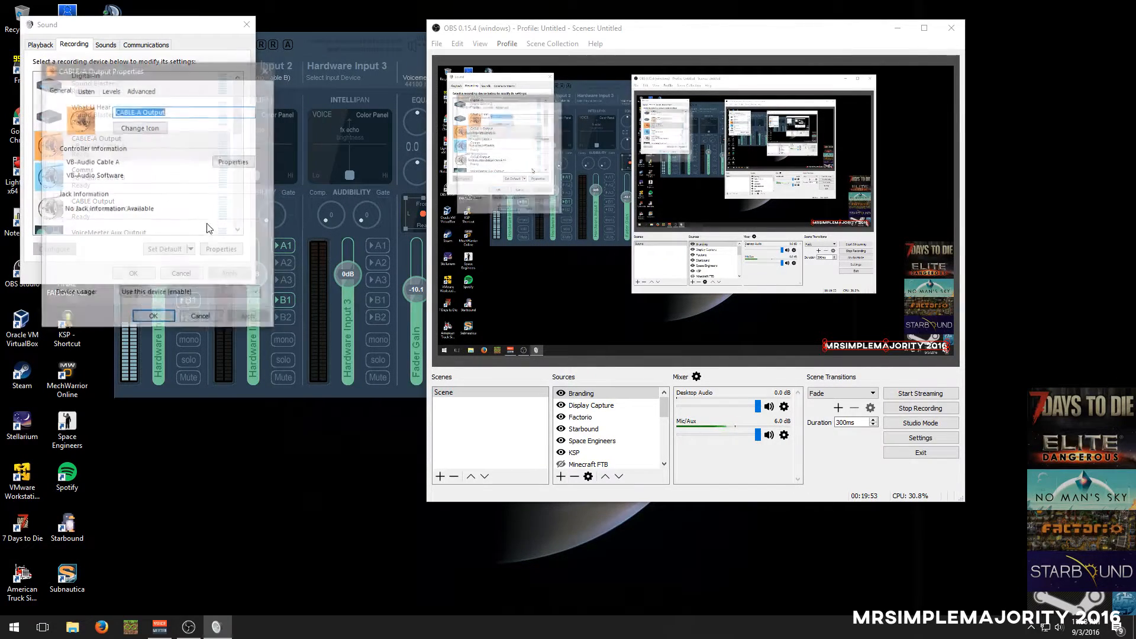
{"action": "type", "text": "Stream"}
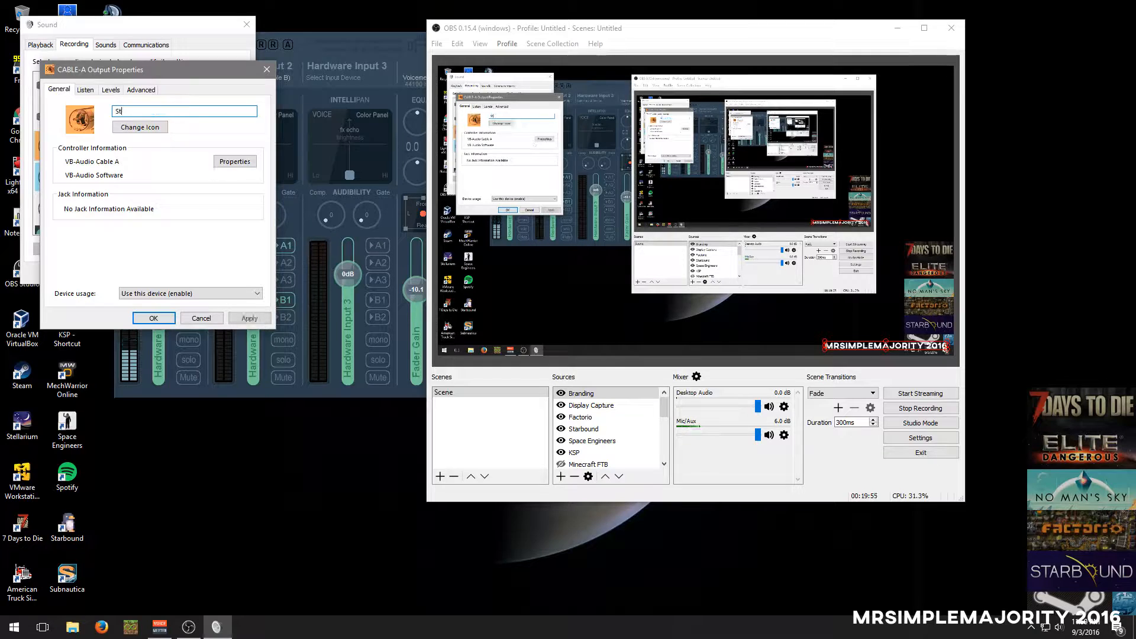
{"action": "key", "text": "BackSpace"}
{"action": "key", "text": "BackSpace"}
{"action": "key", "text": "BackSpace"}
{"action": "key", "text": "BackSpace"}
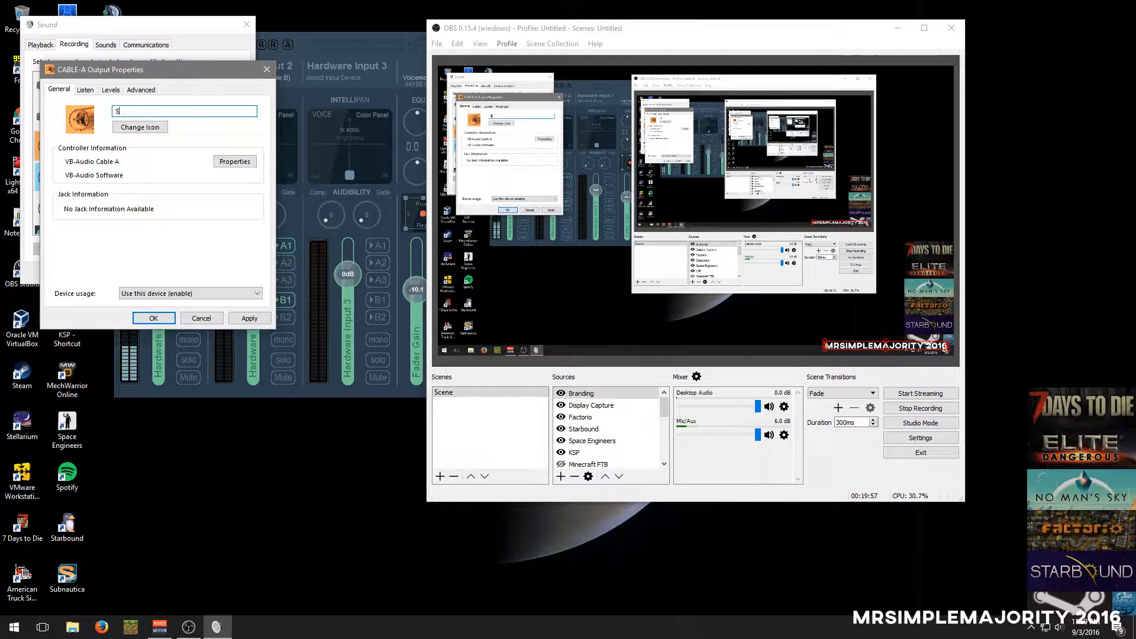
{"action": "type", "text": "Music Stream"}
{"action": "key", "text": "Return"}
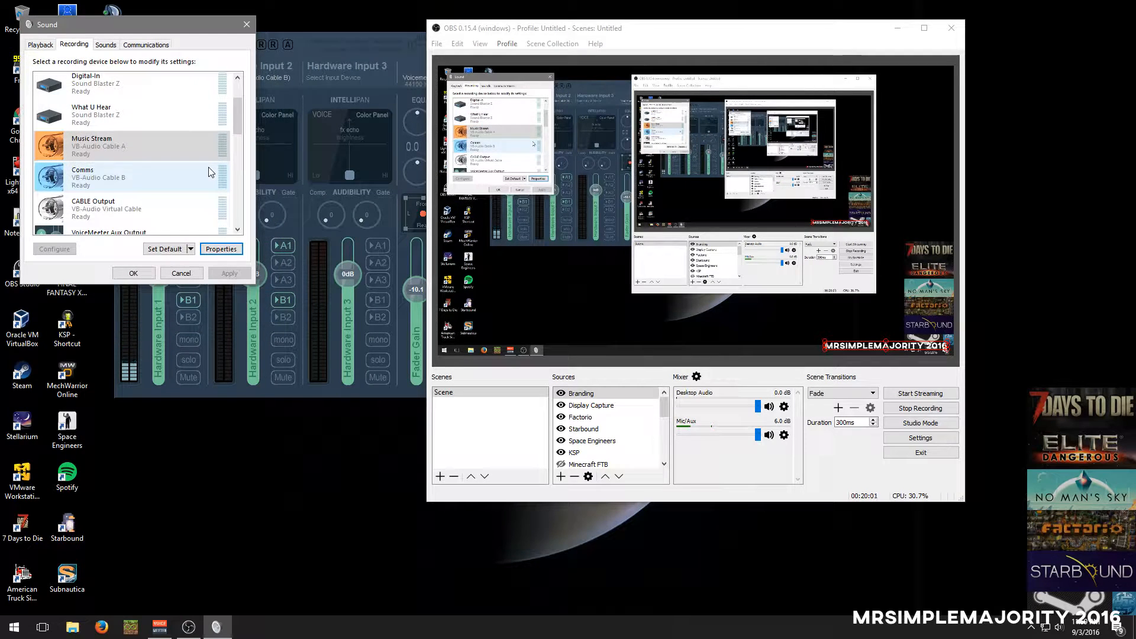
Look through the recording devices from the microphones to the Virtual Audio Cable lines, selecting Music Stream along the way
{"action": "scroll", "coordinate": [127, 156], "scroll_direction": "down", "scroll_amount": 1}
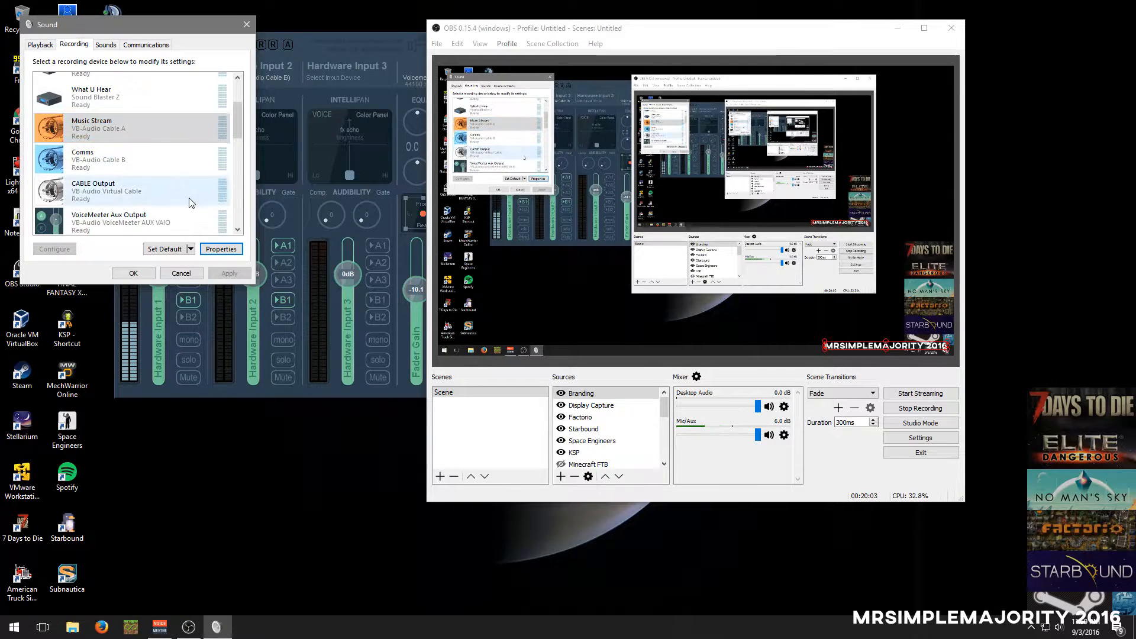
{"action": "left_click_drag", "start_coordinate": [237, 122], "coordinate": [236, 147]}
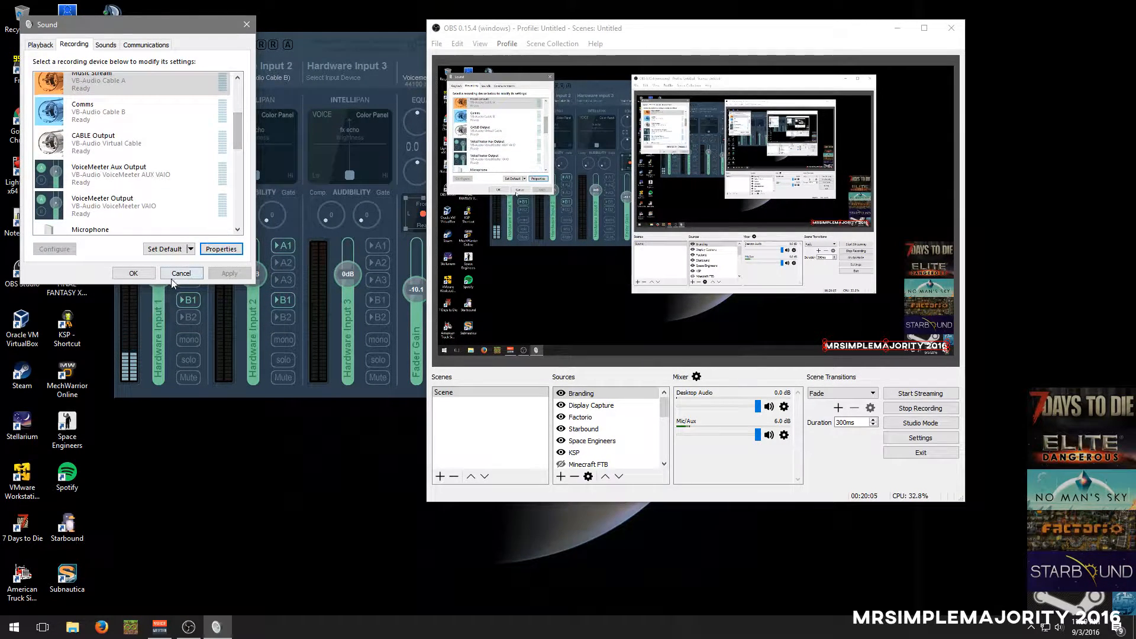
{"action": "scroll", "coordinate": [136, 154], "scroll_direction": "up", "scroll_amount": 3}
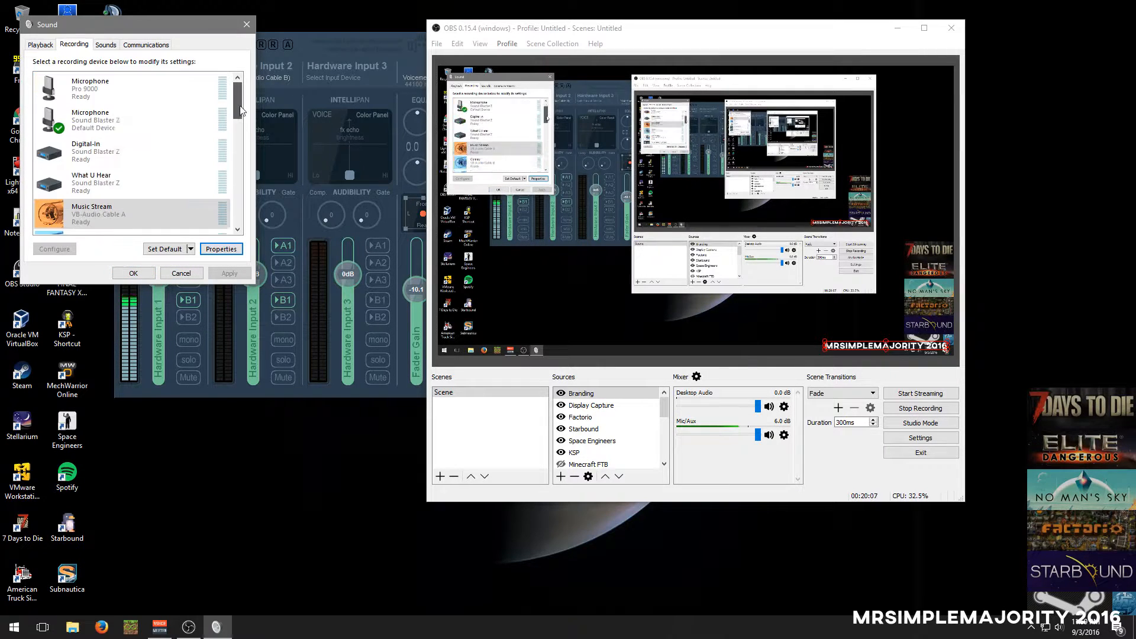
{"action": "scroll", "coordinate": [123, 184], "scroll_direction": "down", "scroll_amount": 1}
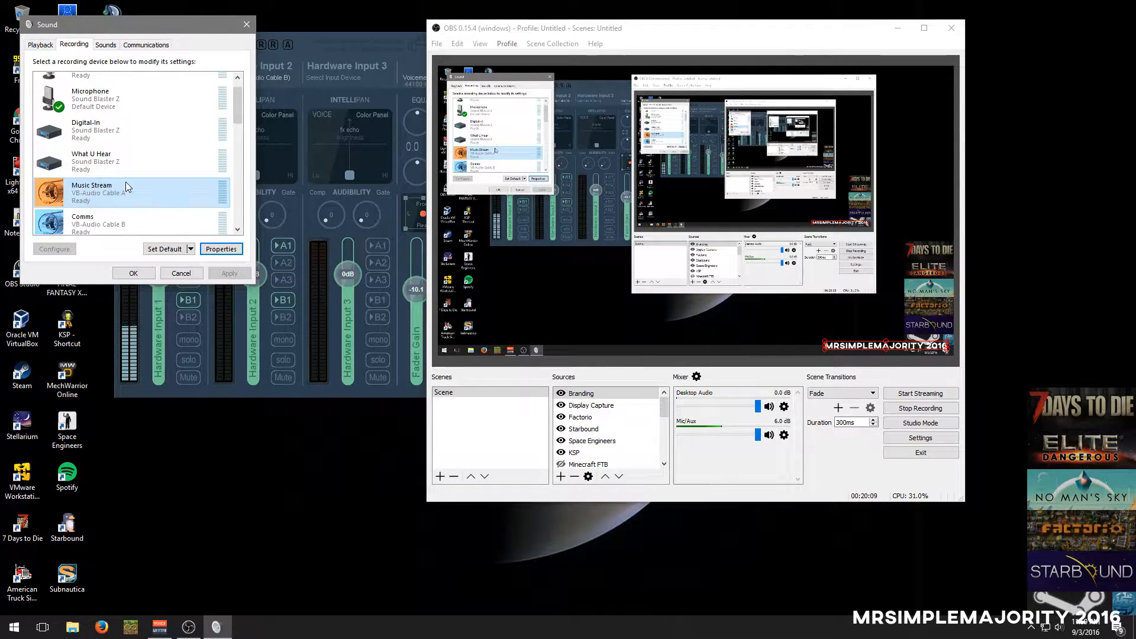
{"action": "left_click", "coordinate": [126, 182]}
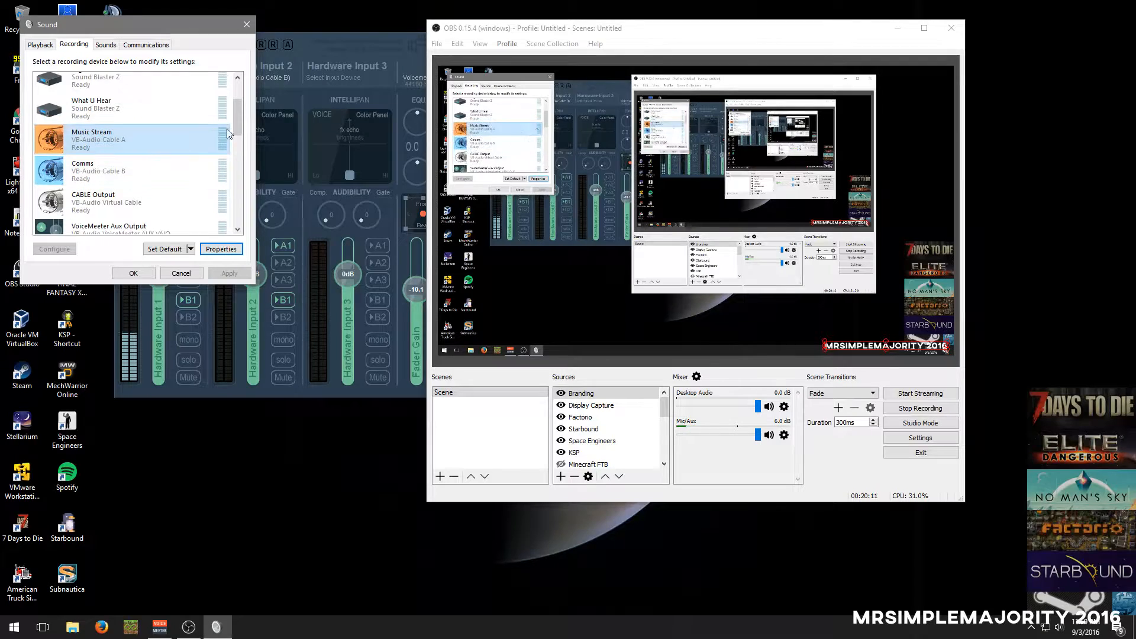
{"action": "left_click_drag", "start_coordinate": [237, 121], "coordinate": [235, 179]}
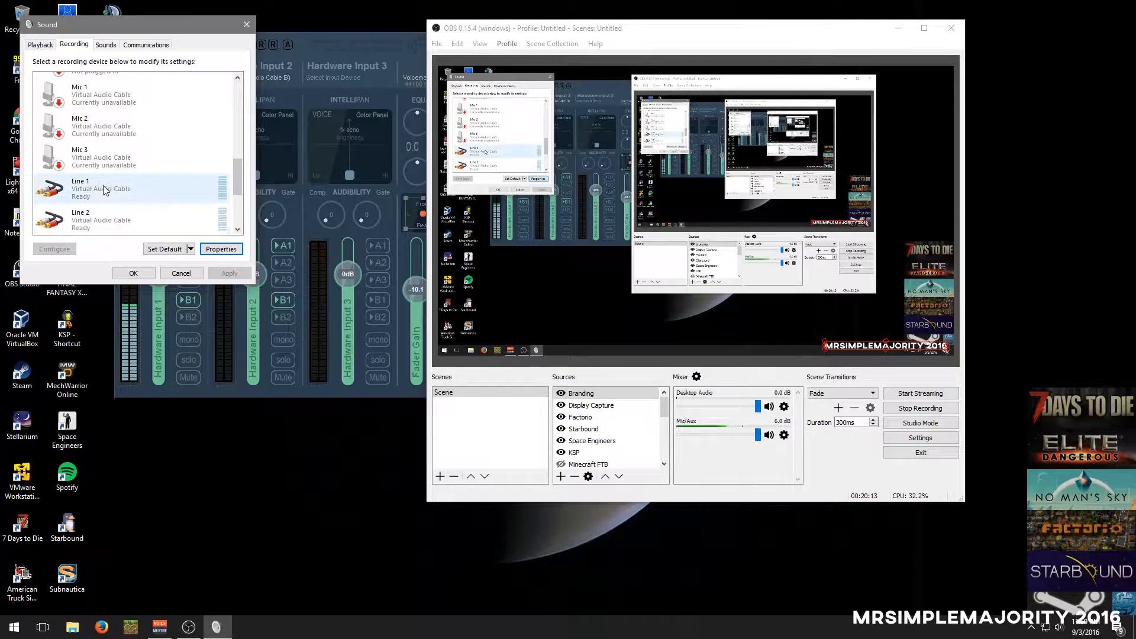
{"action": "scroll", "coordinate": [177, 171], "scroll_direction": "down", "scroll_amount": 3}
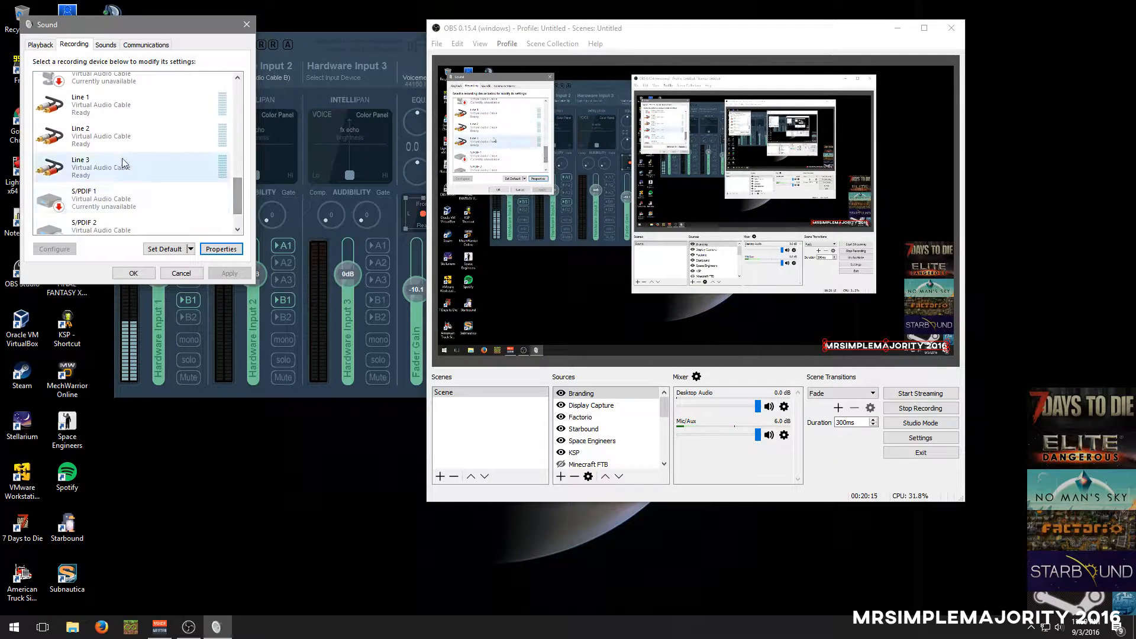
Set the Line 2 recording device's listen playback to Line 1 (Virtual Audio Cable) and apply the change
{"action": "left_click", "coordinate": [84, 138]}
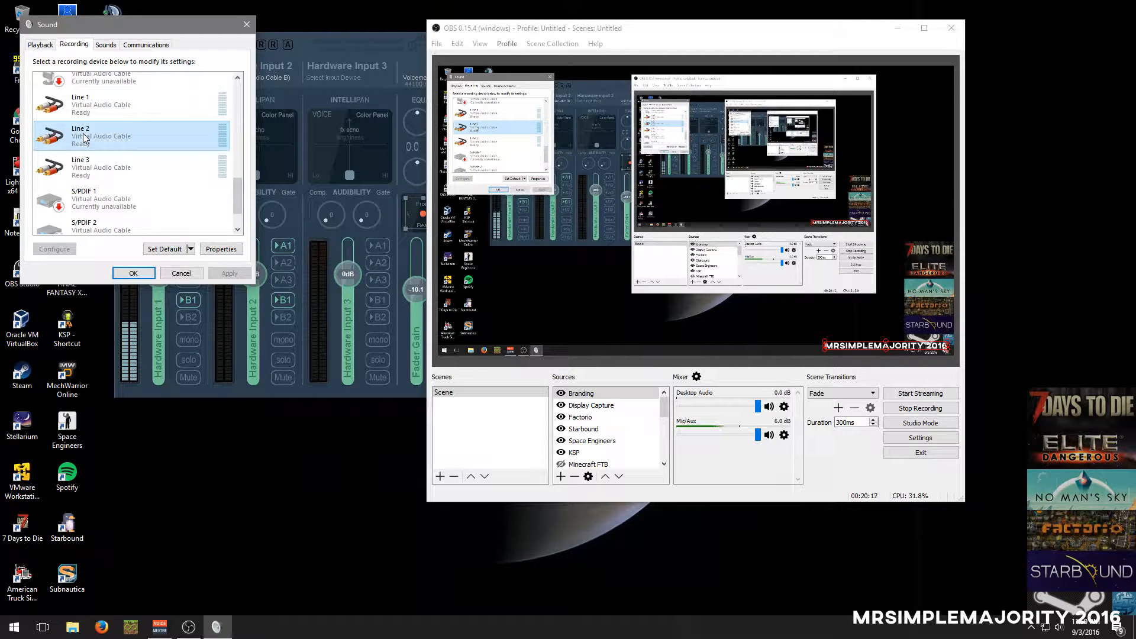
{"action": "double_click", "coordinate": [84, 138]}
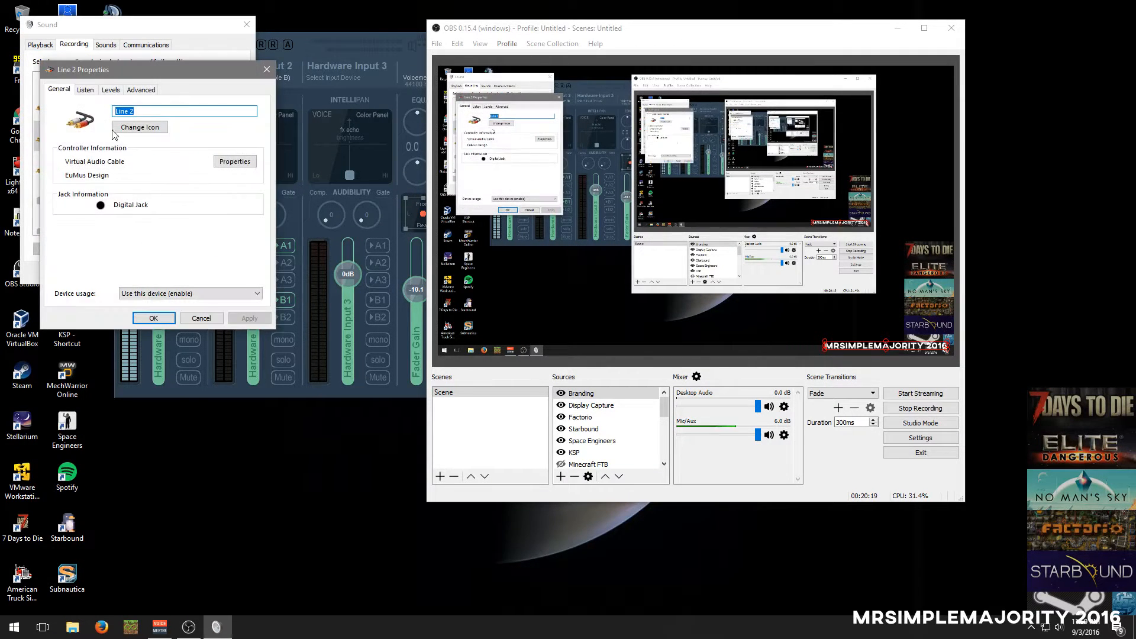
{"action": "left_click", "coordinate": [85, 89]}
{"action": "left_click", "coordinate": [110, 90]}
{"action": "left_click", "coordinate": [85, 90]}
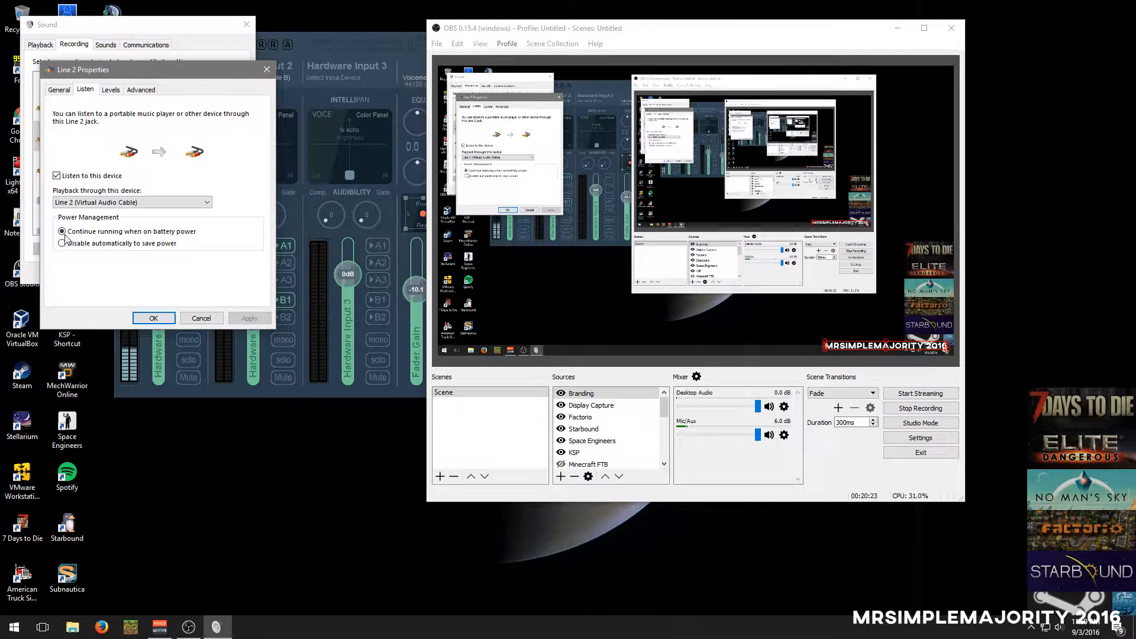
{"action": "left_click", "coordinate": [75, 204]}
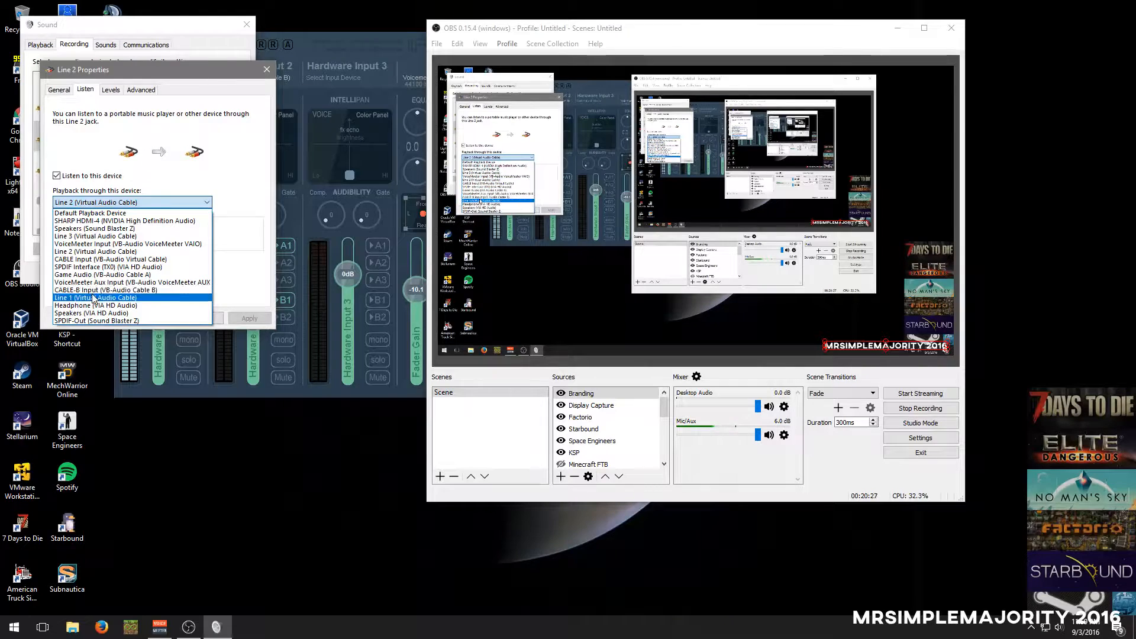
{"action": "left_click", "coordinate": [92, 298]}
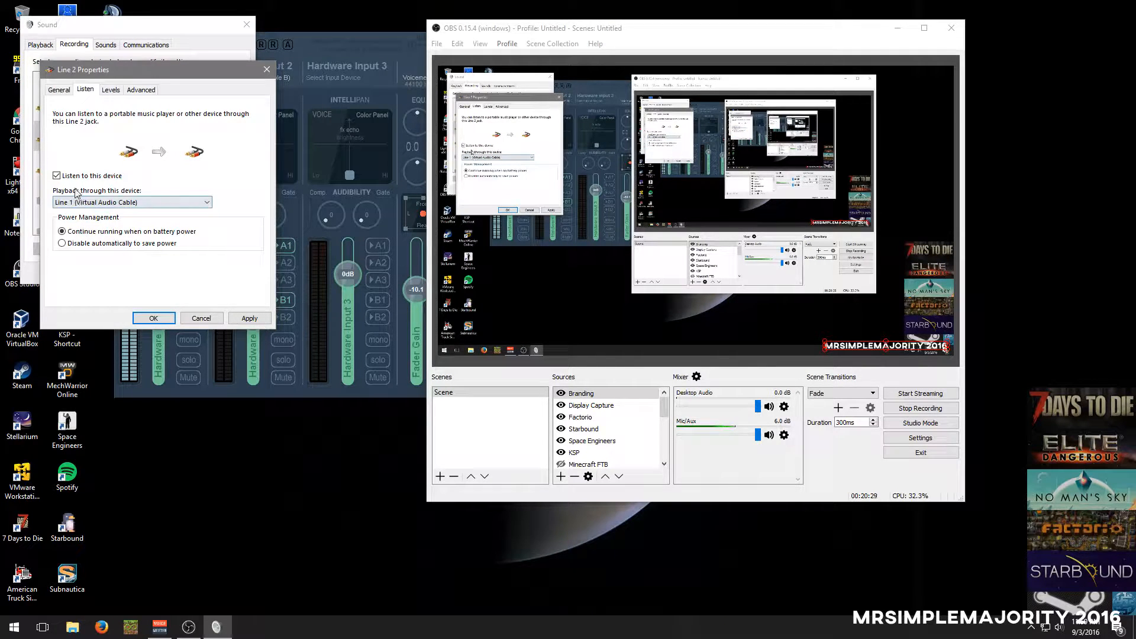
{"action": "left_click", "coordinate": [249, 319]}
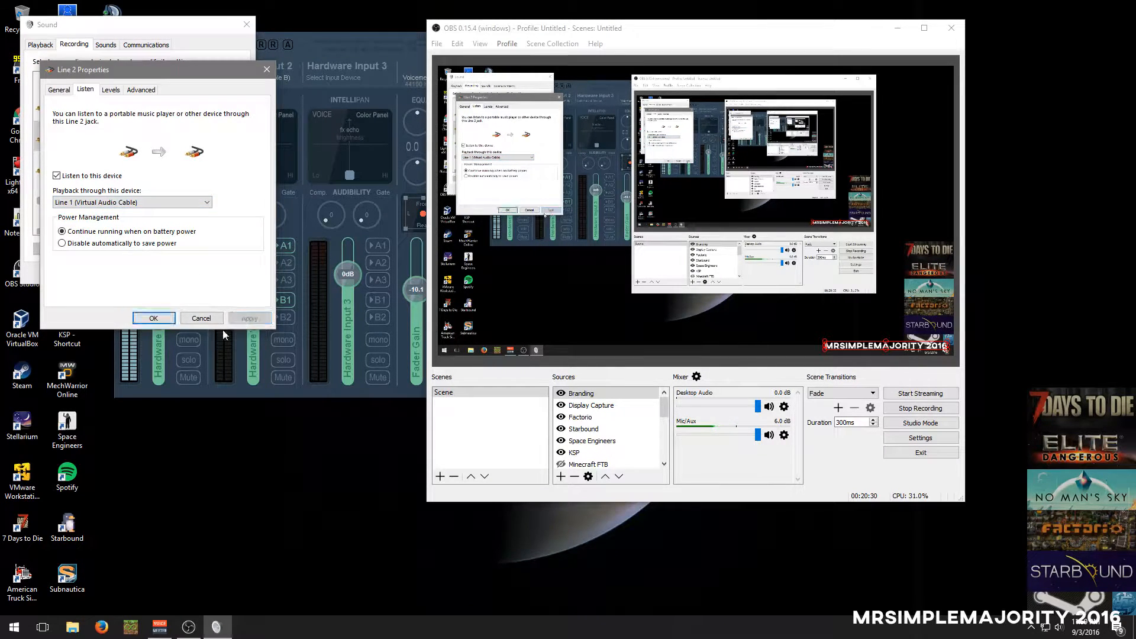
{"action": "left_click", "coordinate": [154, 317]}
Point out Line 1 and Line 3 among the Virtual Audio Cable recording devices, then close the Sound settings
{"action": "left_click_drag", "start_coordinate": [239, 187], "coordinate": [211, 190]}
{"action": "left_click", "coordinate": [108, 136]}
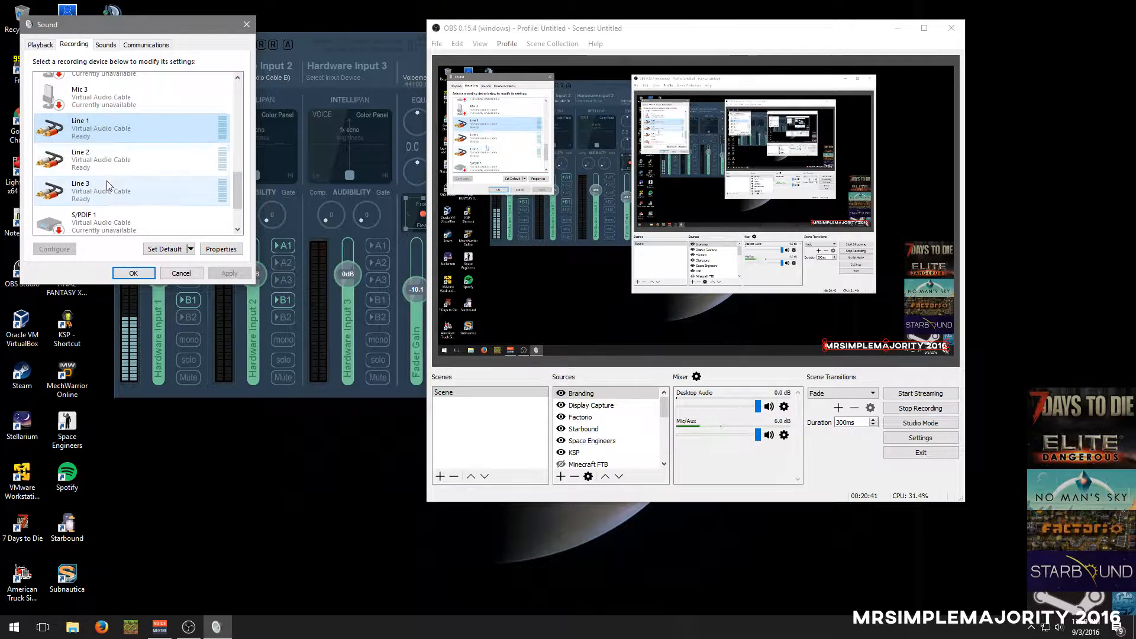
{"action": "left_click", "coordinate": [109, 187]}
{"action": "left_click", "coordinate": [133, 273]}
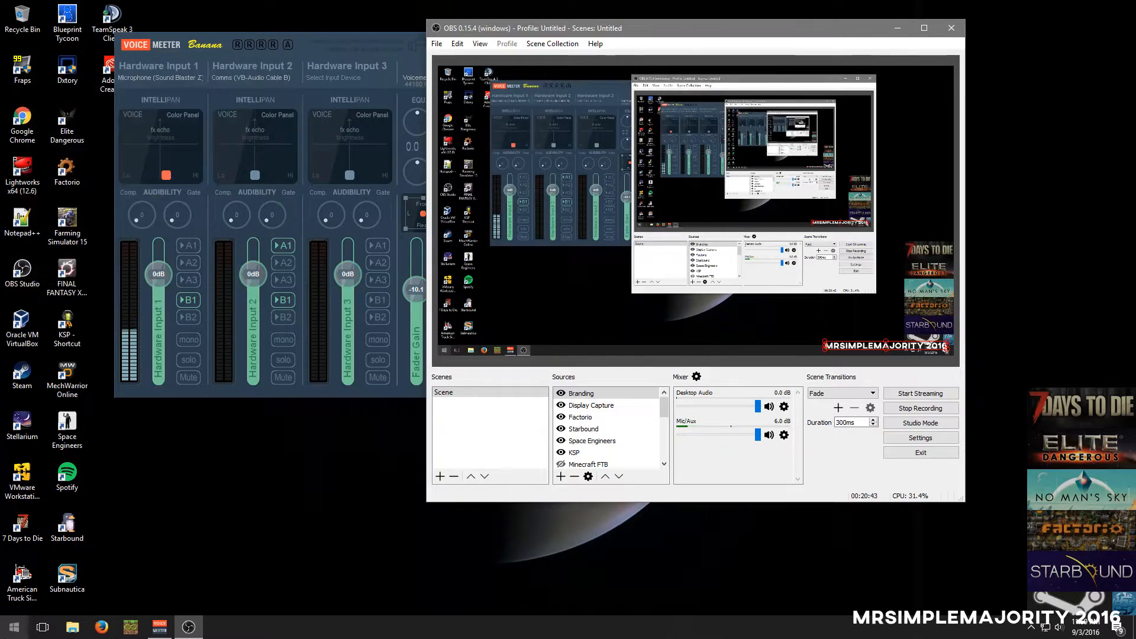
Find the Virtual Audio Cable program folder and open its Control panel
{"action": "left_click", "coordinate": [14, 627]}
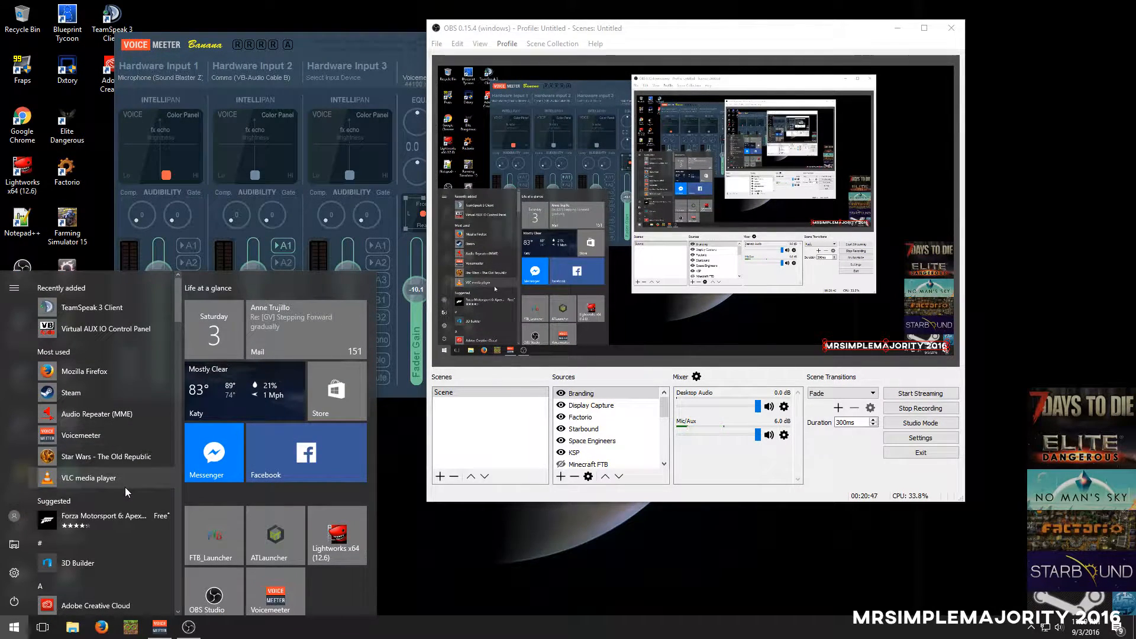
{"action": "scroll", "coordinate": [126, 512], "scroll_direction": "down", "scroll_amount": 5}
{"action": "scroll", "coordinate": [109, 542], "scroll_direction": "down", "scroll_amount": 15}
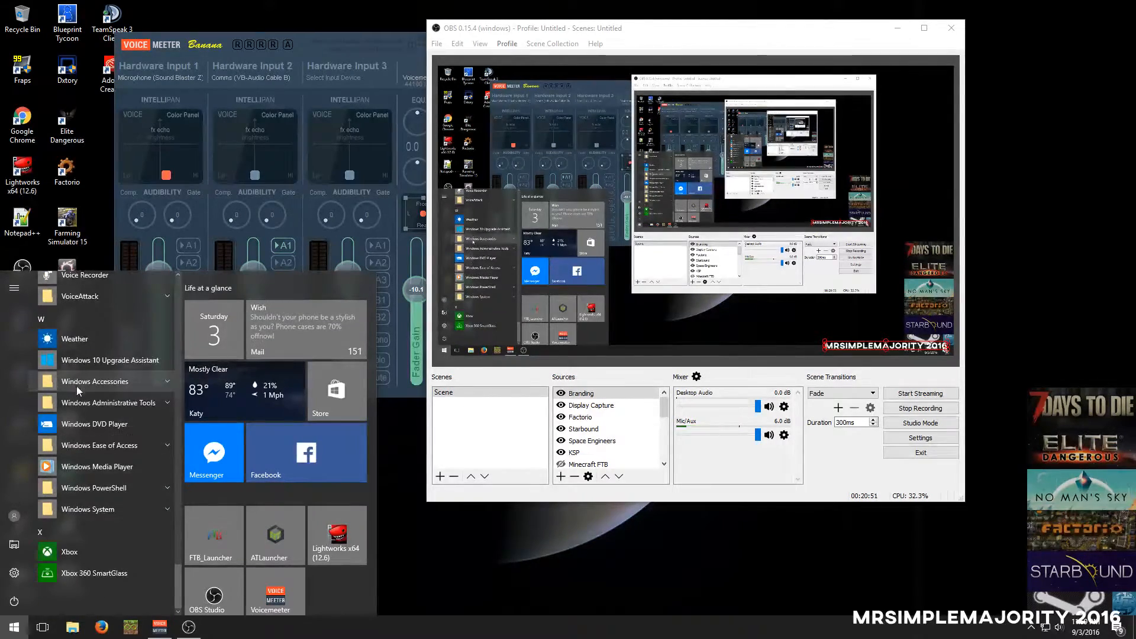
{"action": "scroll", "coordinate": [77, 391], "scroll_direction": "up", "scroll_amount": 3}
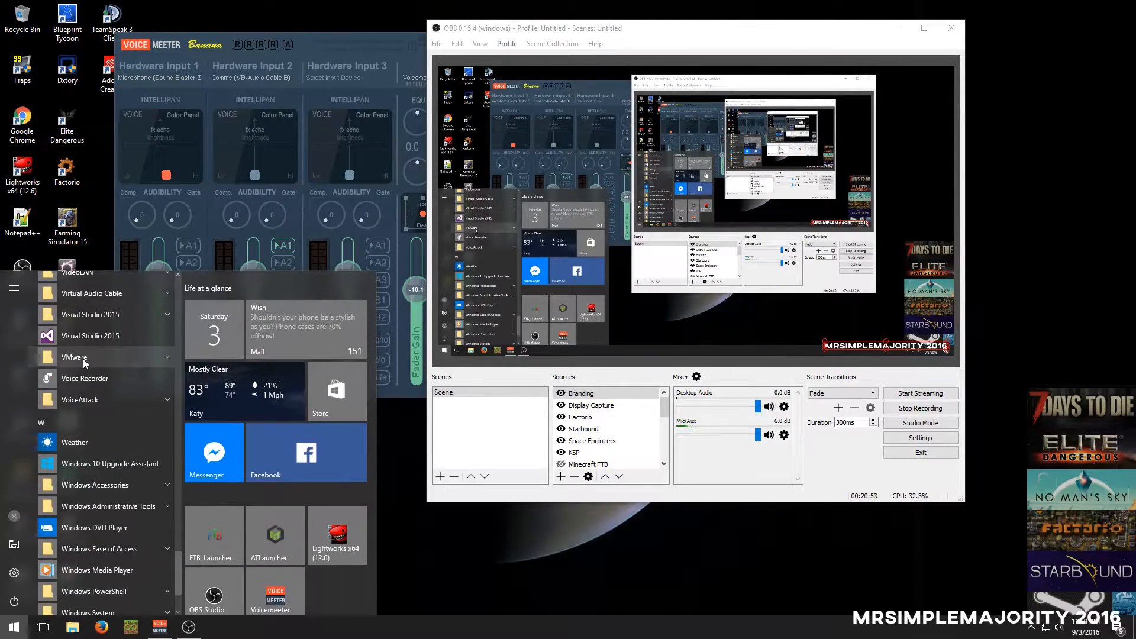
{"action": "scroll", "coordinate": [83, 359], "scroll_direction": "up", "scroll_amount": 3}
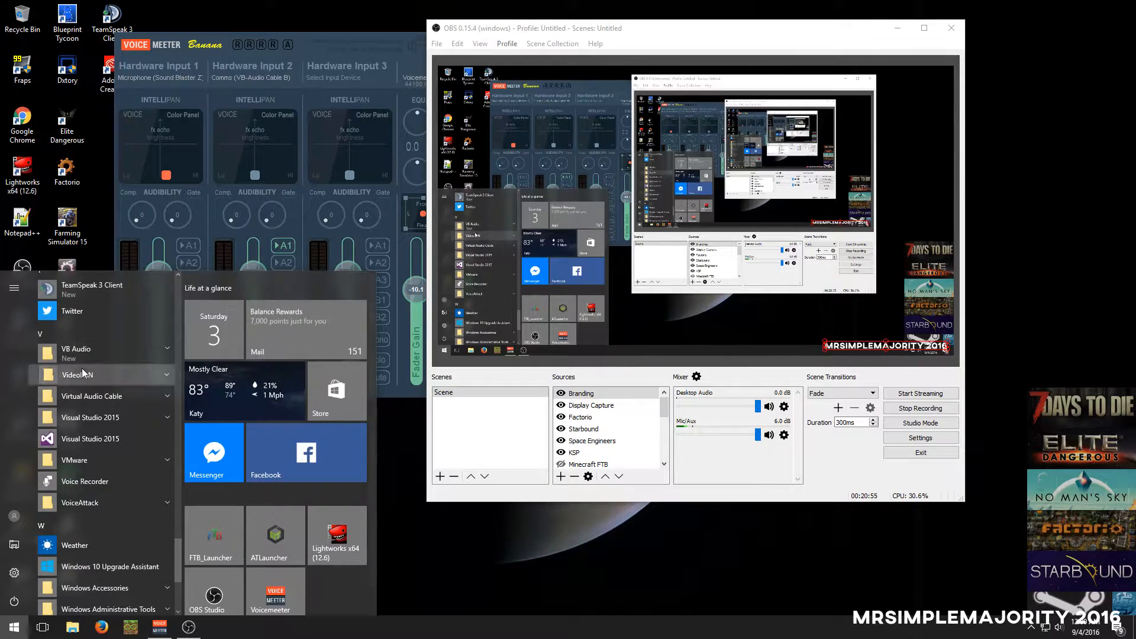
{"action": "left_click", "coordinate": [81, 368]}
{"action": "left_click", "coordinate": [83, 374]}
{"action": "left_click", "coordinate": [85, 398]}
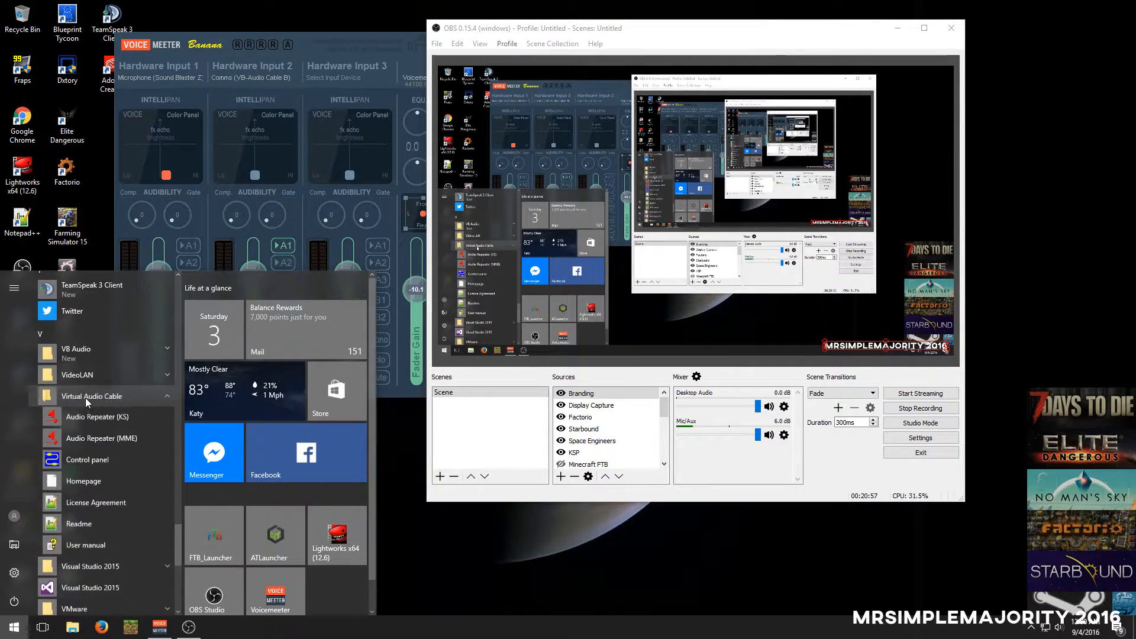
{"action": "left_click", "coordinate": [101, 460]}
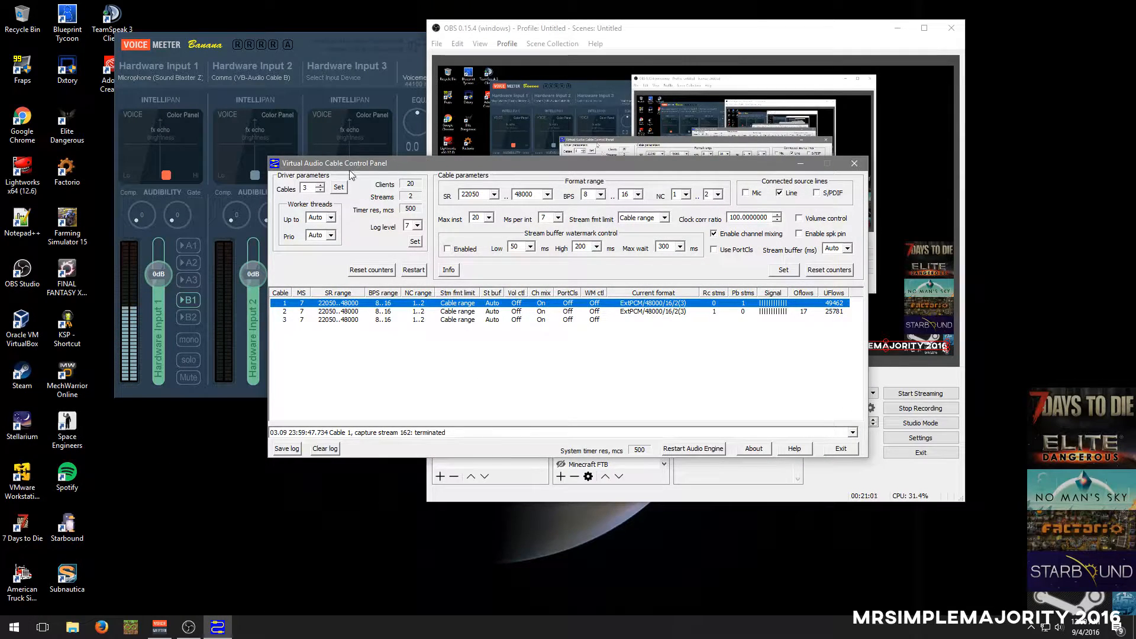
Examine the Cables count in the Virtual Audio Cable driver parameters, then exit the control panel
{"action": "left_click_drag", "start_coordinate": [349, 163], "coordinate": [370, 131]}
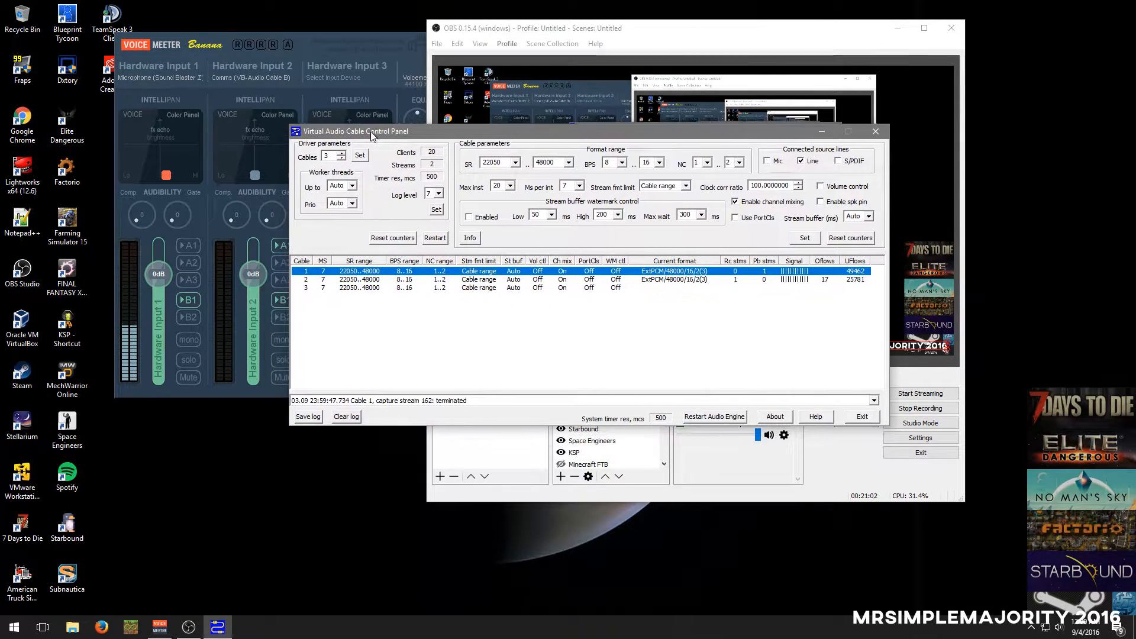
{"action": "double_click", "coordinate": [327, 156]}
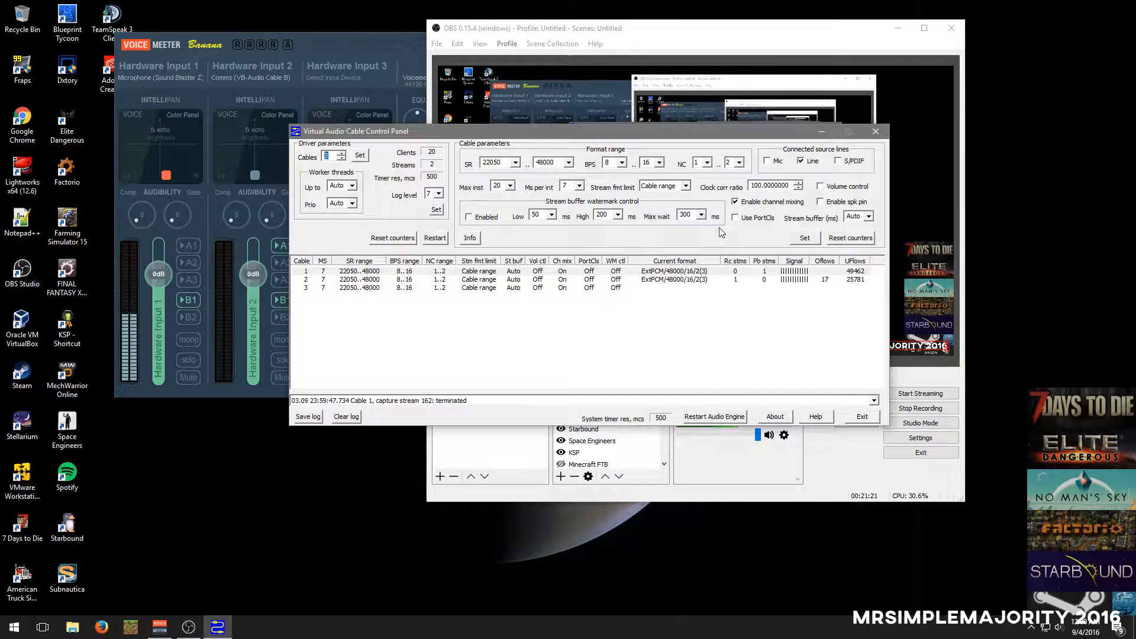
{"action": "left_click", "coordinate": [863, 416]}
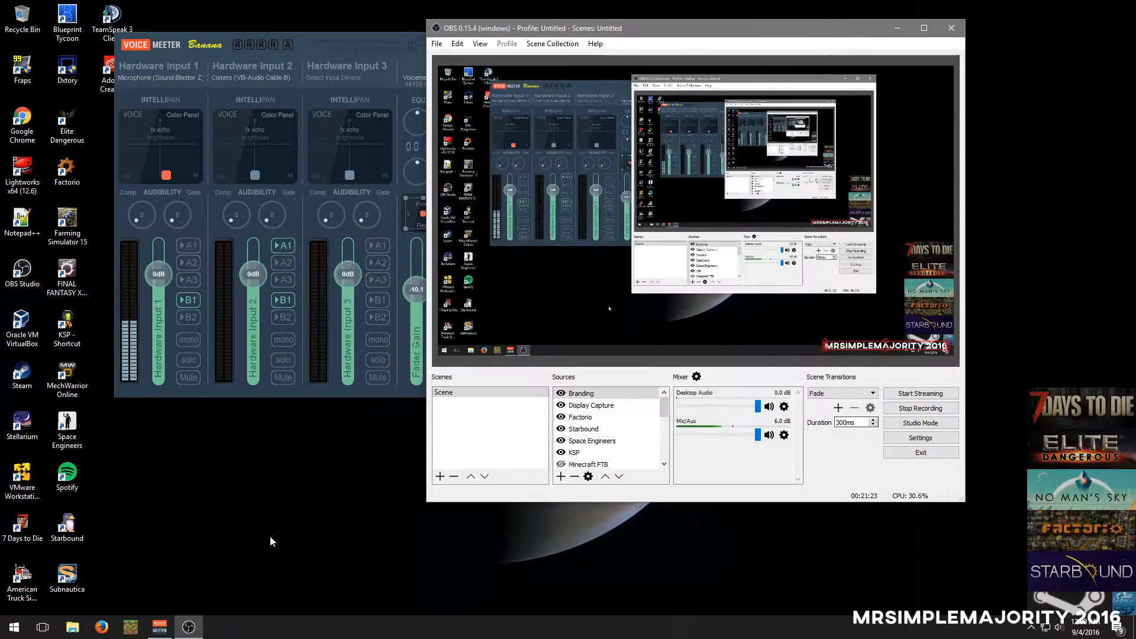
Open the Windows playback devices, select Line 1 (Virtual Audio Cable) to view it, and cancel the Sound settings
{"action": "key", "text": "super"}
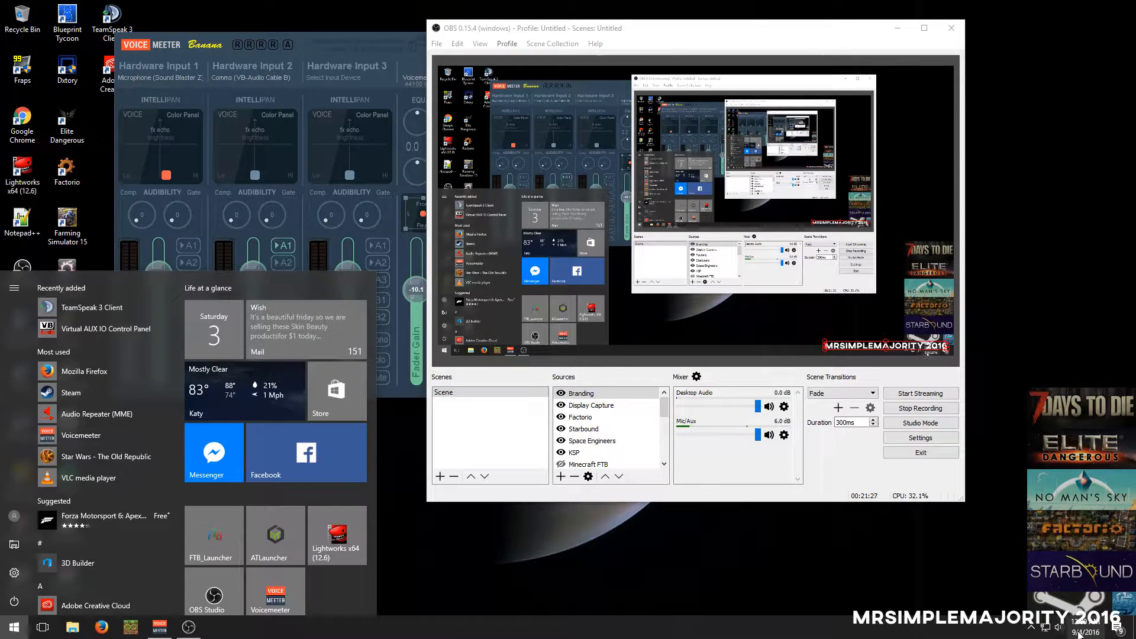
{"action": "right_click", "coordinate": [1059, 627]}
{"action": "left_click", "coordinate": [1051, 581]}
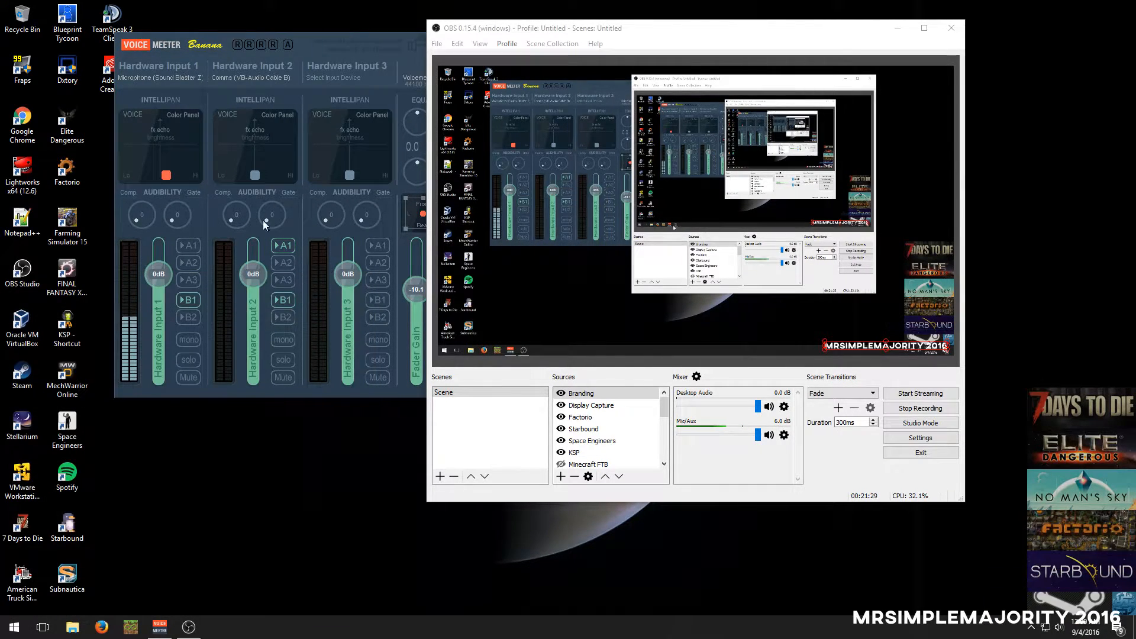
{"action": "left_click_drag", "start_coordinate": [251, 105], "coordinate": [255, 203]}
{"action": "left_click", "coordinate": [132, 171]}
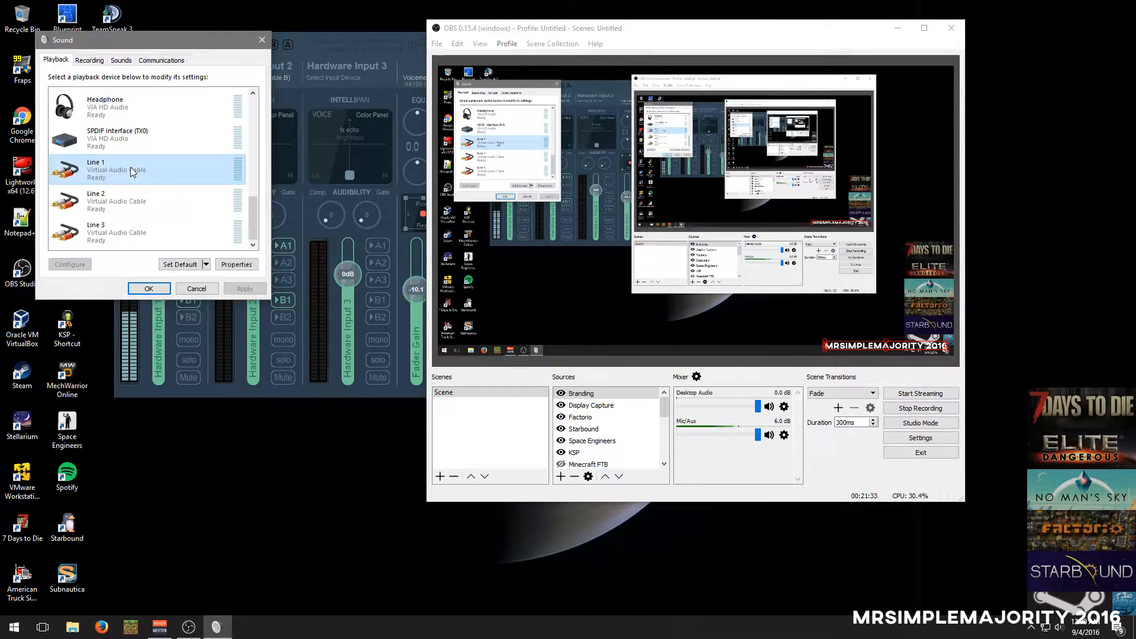
{"action": "left_click", "coordinate": [197, 288]}
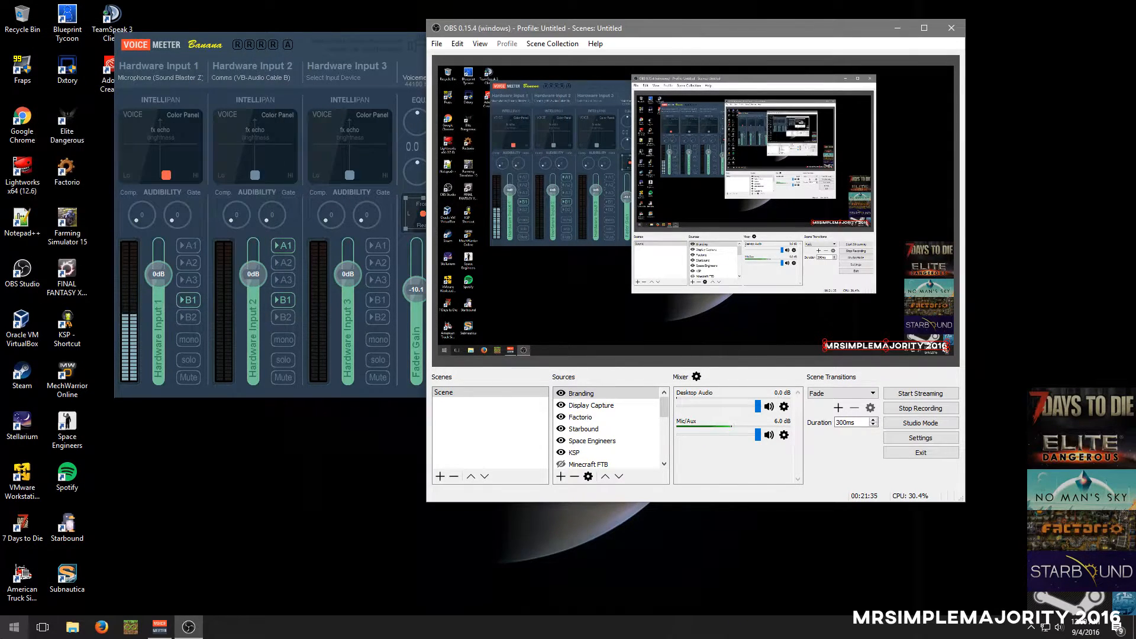
Launch Audio Repeater (MME) and move its window beside the OBS window
{"action": "left_click", "coordinate": [14, 627]}
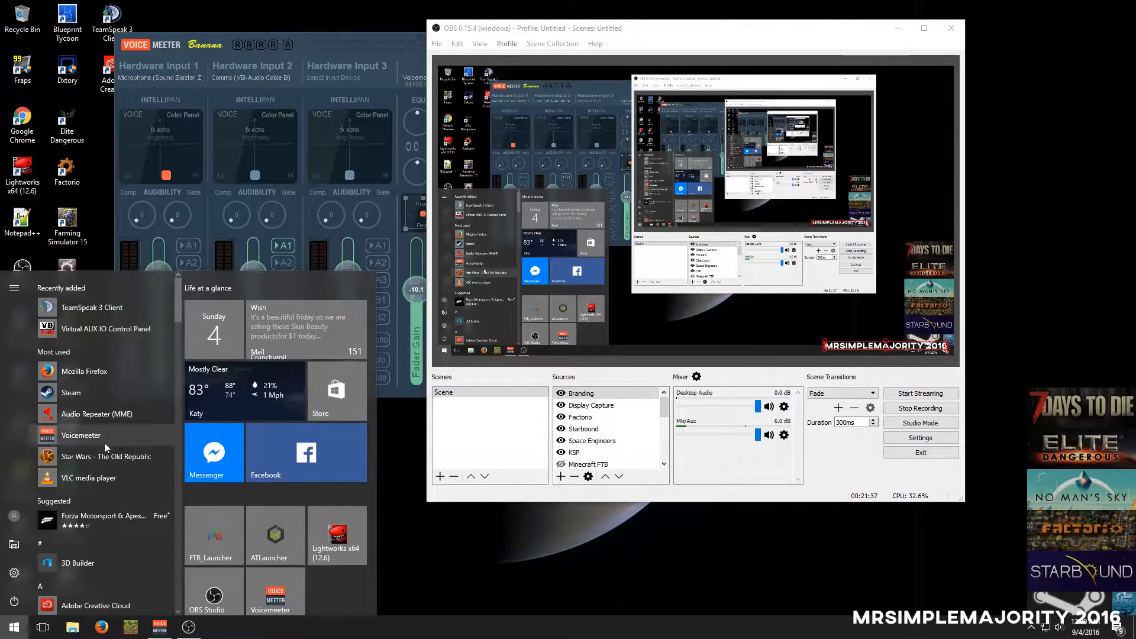
{"action": "left_click", "coordinate": [109, 412]}
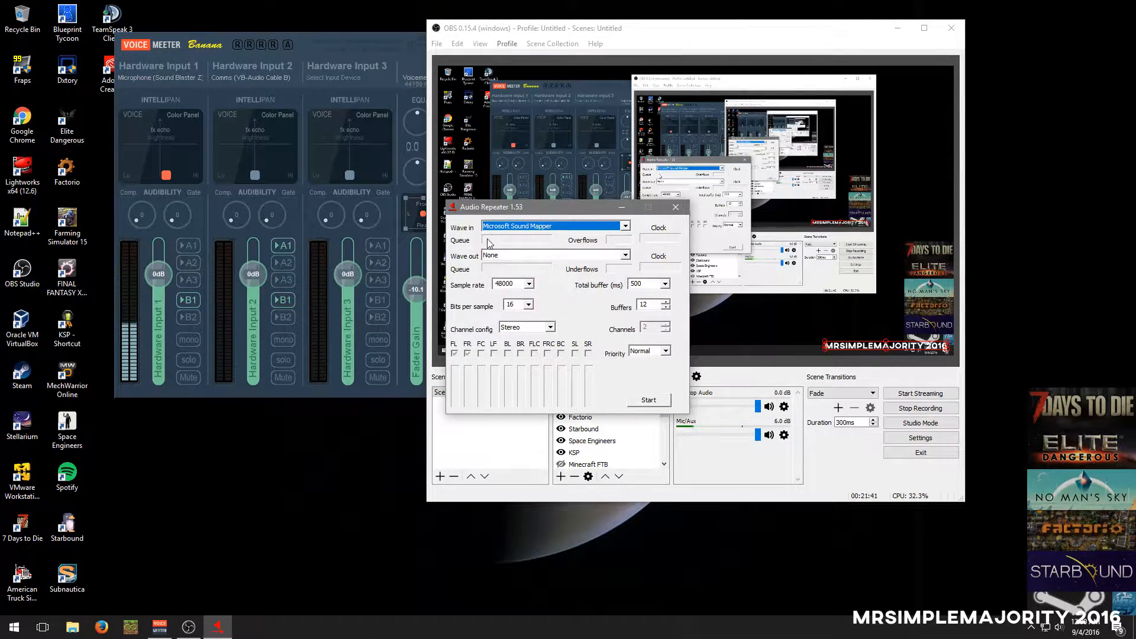
{"action": "left_click_drag", "start_coordinate": [487, 208], "coordinate": [941, 50]}
Find the Audio Repeater entries in the Virtual Audio Cable program folder
{"action": "left_click", "coordinate": [15, 626]}
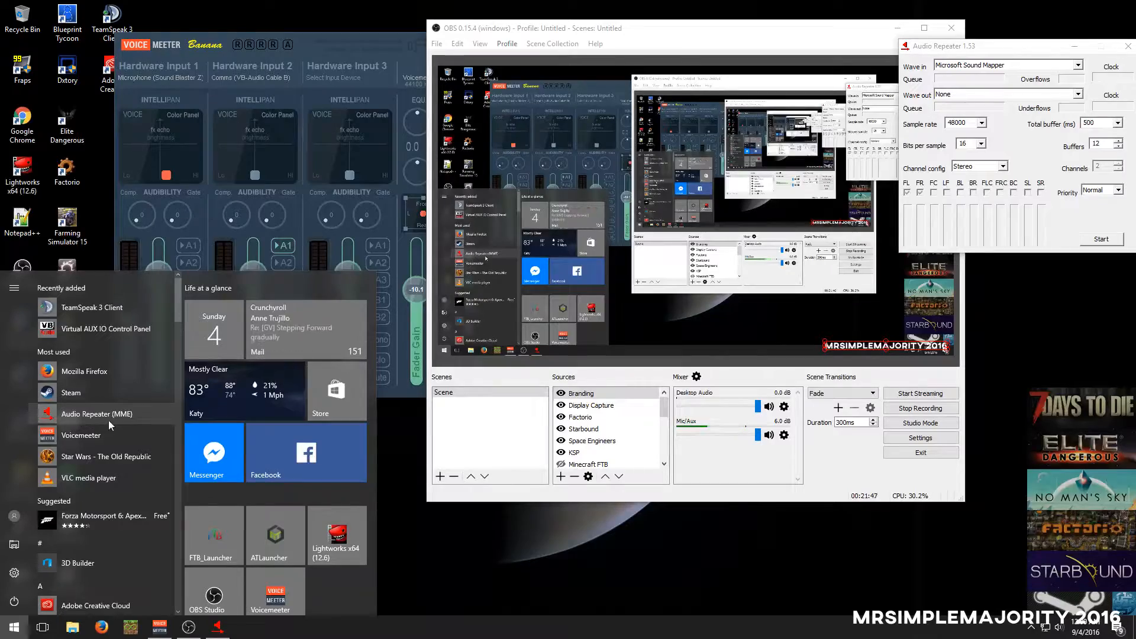
{"action": "scroll", "coordinate": [124, 474], "scroll_direction": "down", "scroll_amount": 5}
{"action": "scroll", "coordinate": [112, 491], "scroll_direction": "down", "scroll_amount": 15}
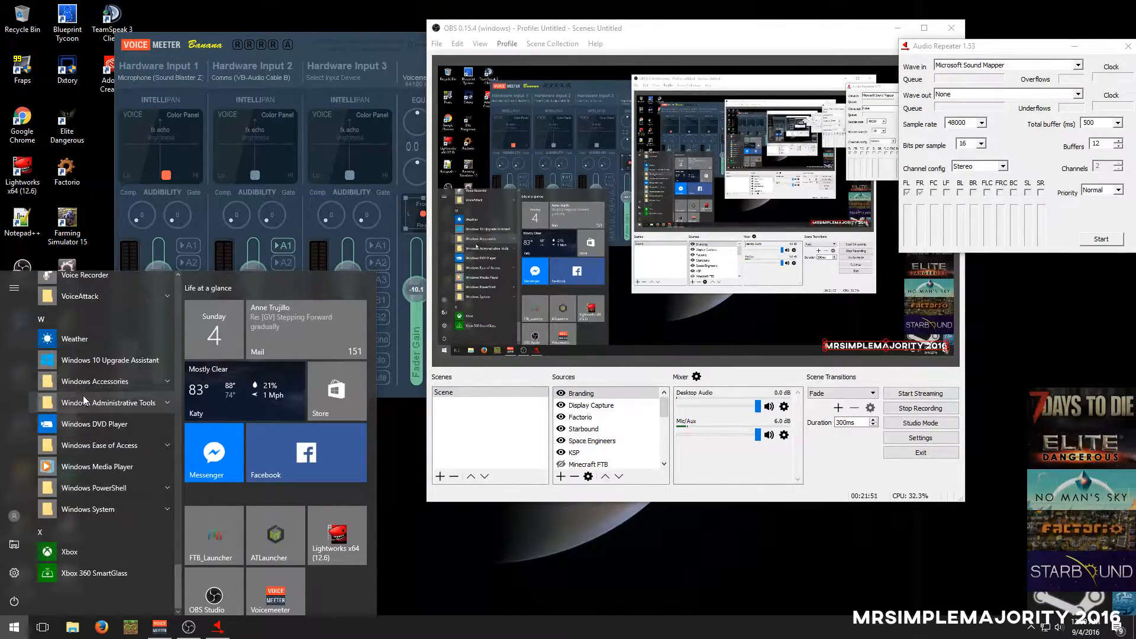
{"action": "scroll", "coordinate": [83, 387], "scroll_direction": "up", "scroll_amount": 4}
{"action": "left_click", "coordinate": [72, 396]}
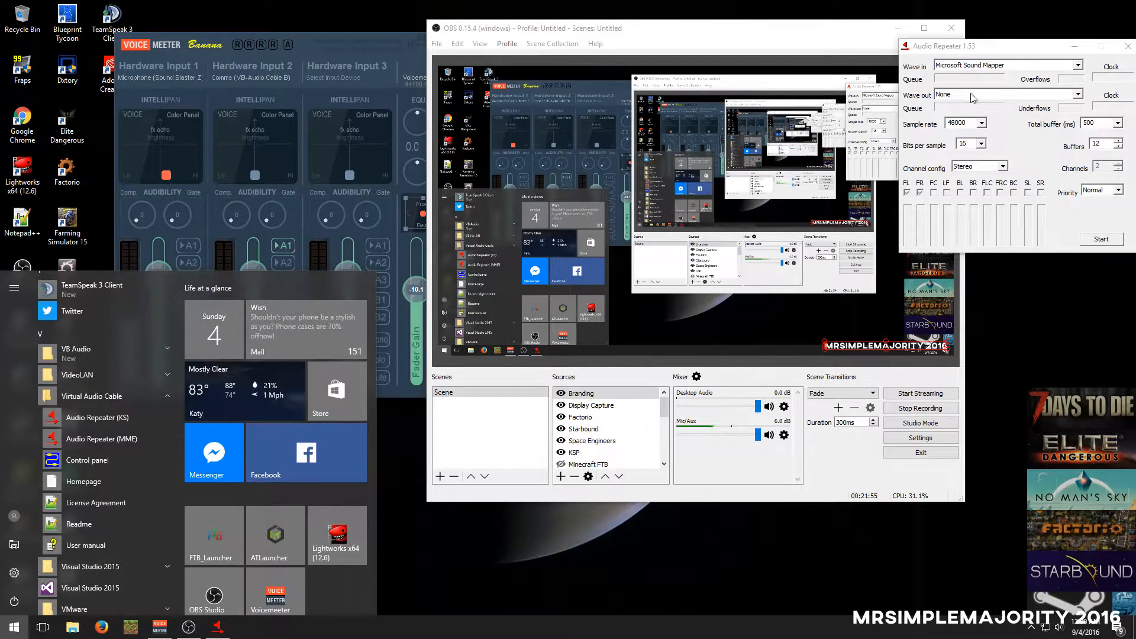
Set Audio Repeater's Wave in to Line 1 (Virtual Audio Cable) and Wave out to Speakers (Sound Blaster Z)
{"action": "left_click", "coordinate": [974, 66]}
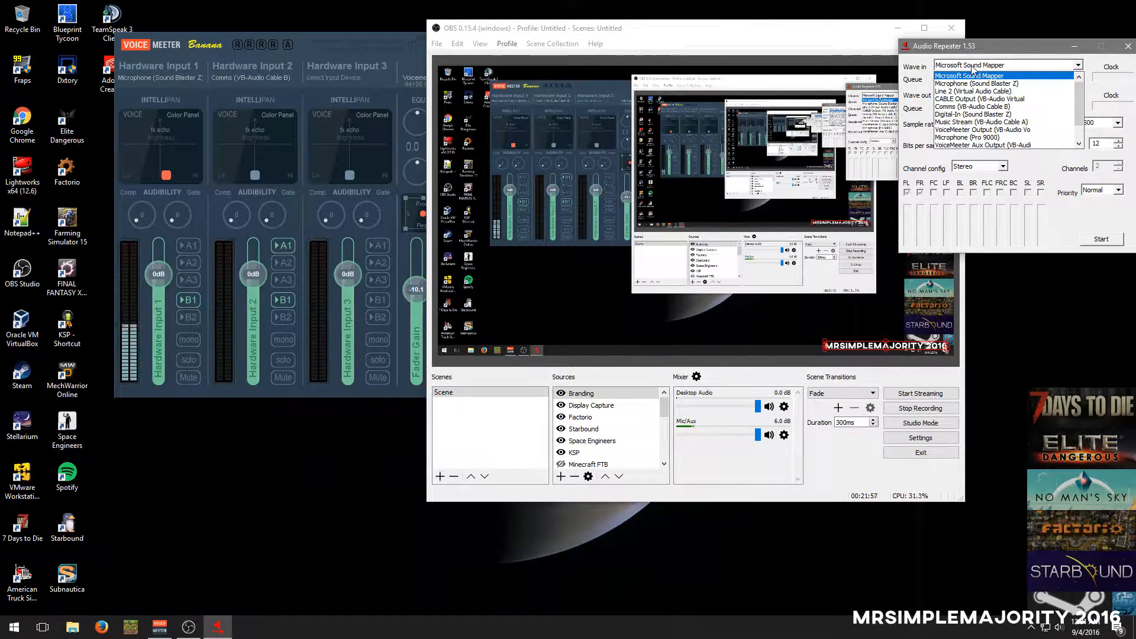
{"action": "scroll", "coordinate": [976, 138], "scroll_direction": "down", "scroll_amount": 1}
{"action": "left_click", "coordinate": [976, 130]}
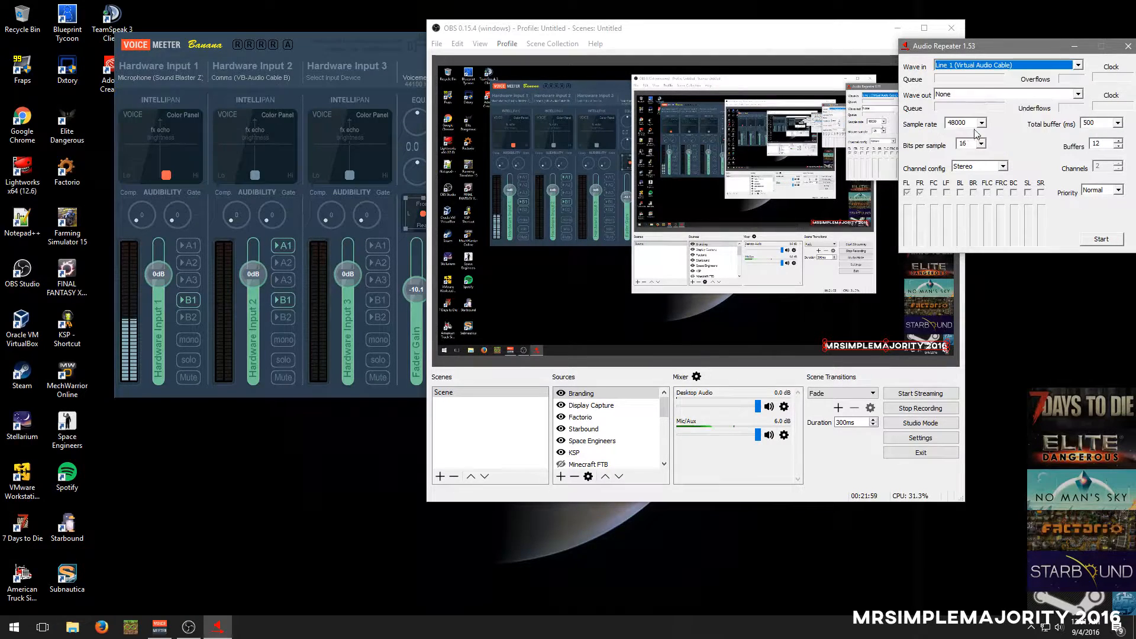
{"action": "left_click", "coordinate": [941, 94]}
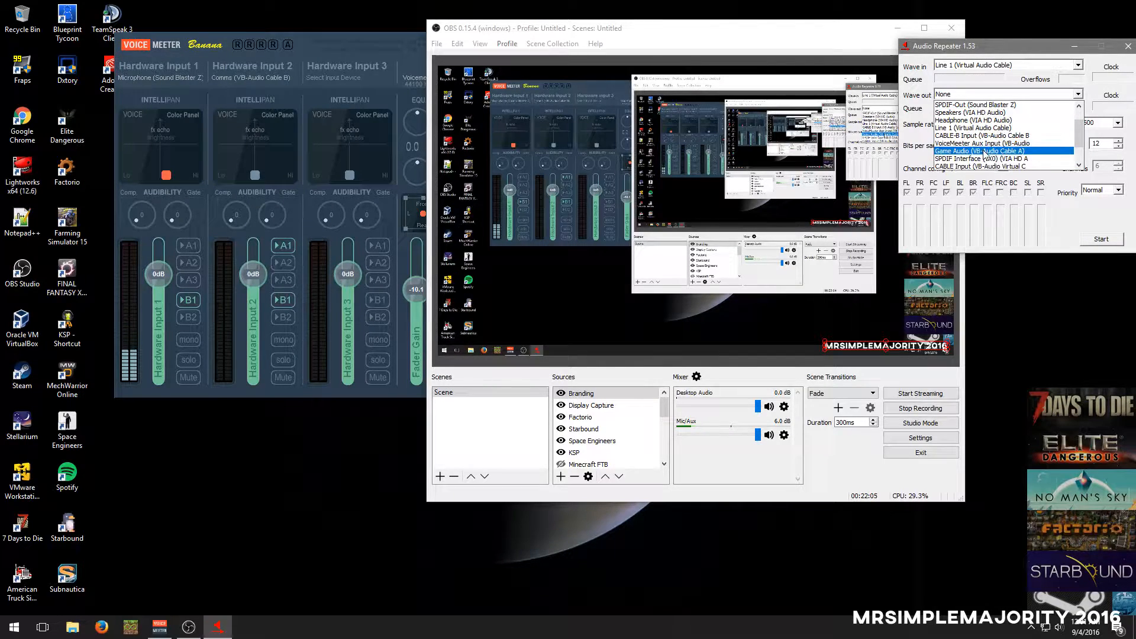
{"action": "scroll", "coordinate": [987, 163], "scroll_direction": "down", "scroll_amount": 1}
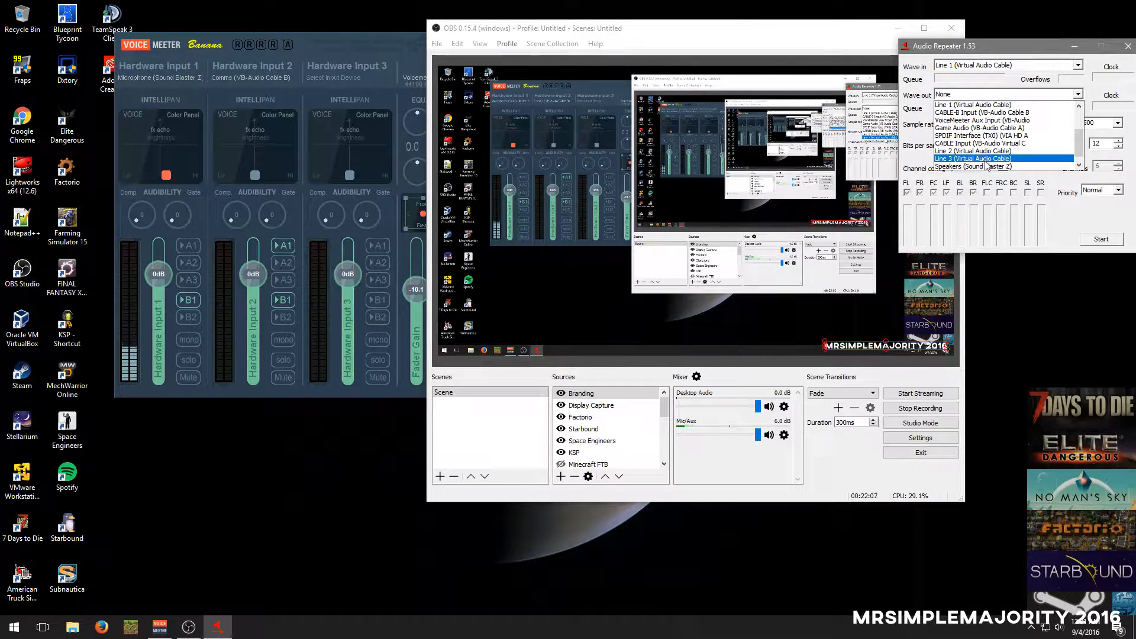
{"action": "left_click", "coordinate": [987, 166]}
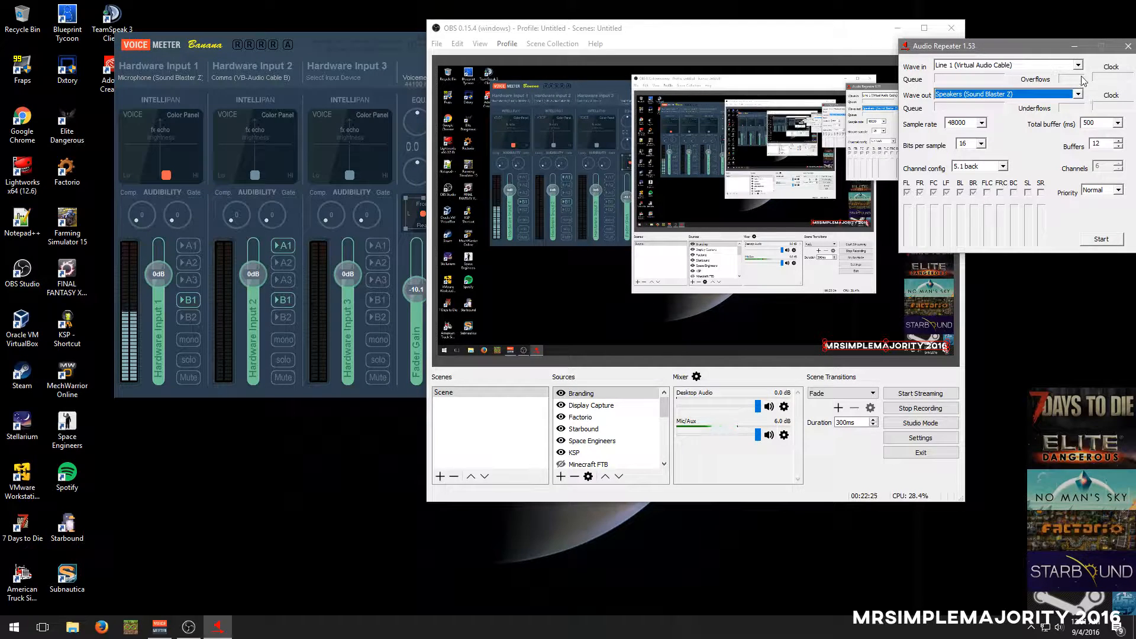
Try different total buffer lengths in Audio Repeater, ending with 400 ms
{"action": "left_click", "coordinate": [1118, 123]}
{"action": "left_click", "coordinate": [1112, 141]}
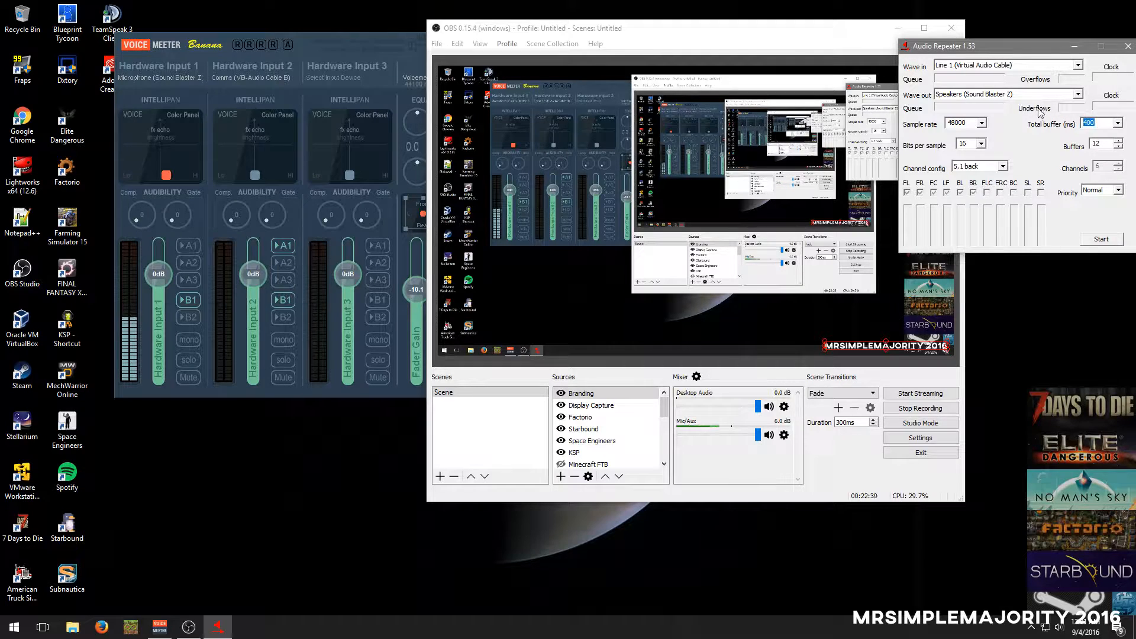
{"action": "left_click", "coordinate": [1118, 122]}
{"action": "left_click", "coordinate": [1105, 164]}
{"action": "left_click", "coordinate": [1119, 122]}
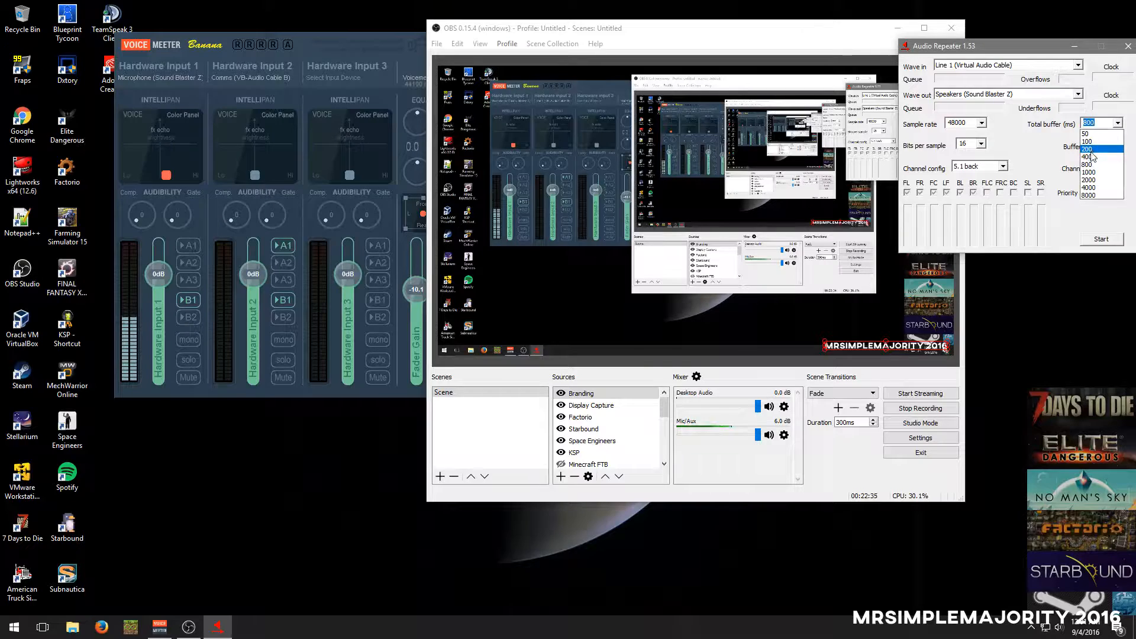
{"action": "left_click", "coordinate": [1099, 164]}
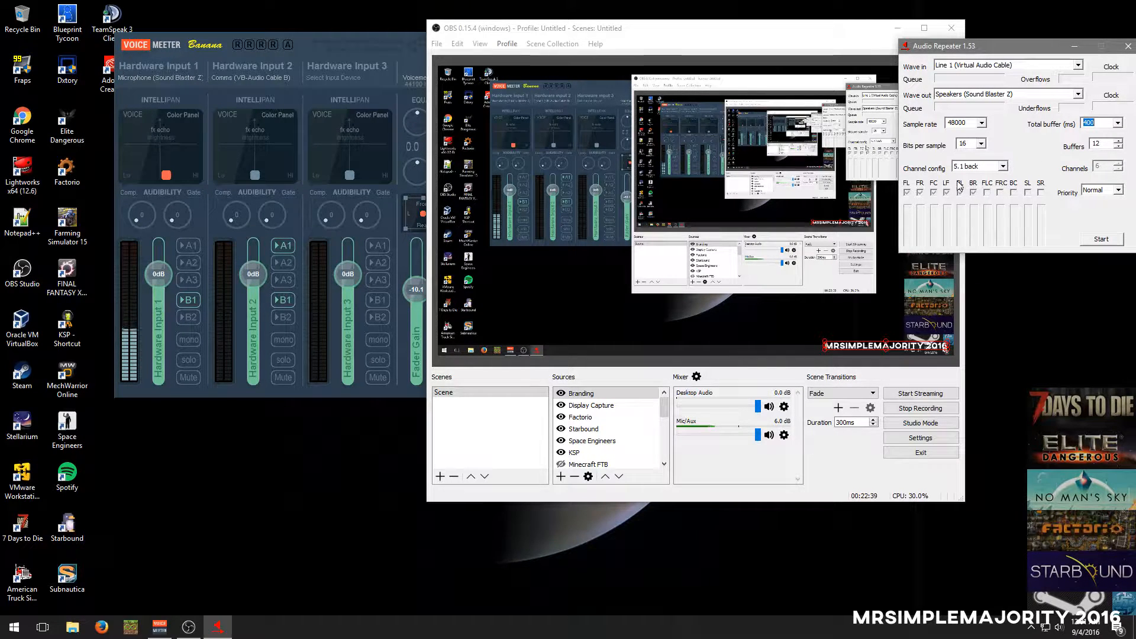
Keep the 5.1 back channel config, set Audio Repeater's bits per sample to 24, and close the program
{"action": "left_click", "coordinate": [970, 168]}
{"action": "left_click", "coordinate": [969, 166]}
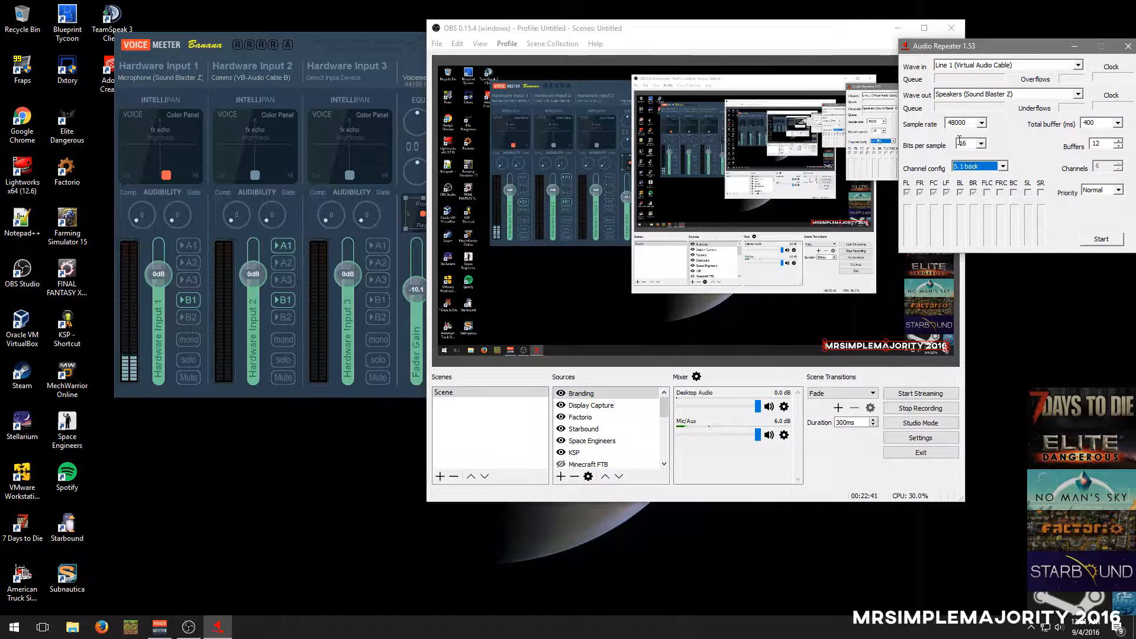
{"action": "left_click", "coordinate": [982, 143]}
{"action": "left_click", "coordinate": [983, 143]}
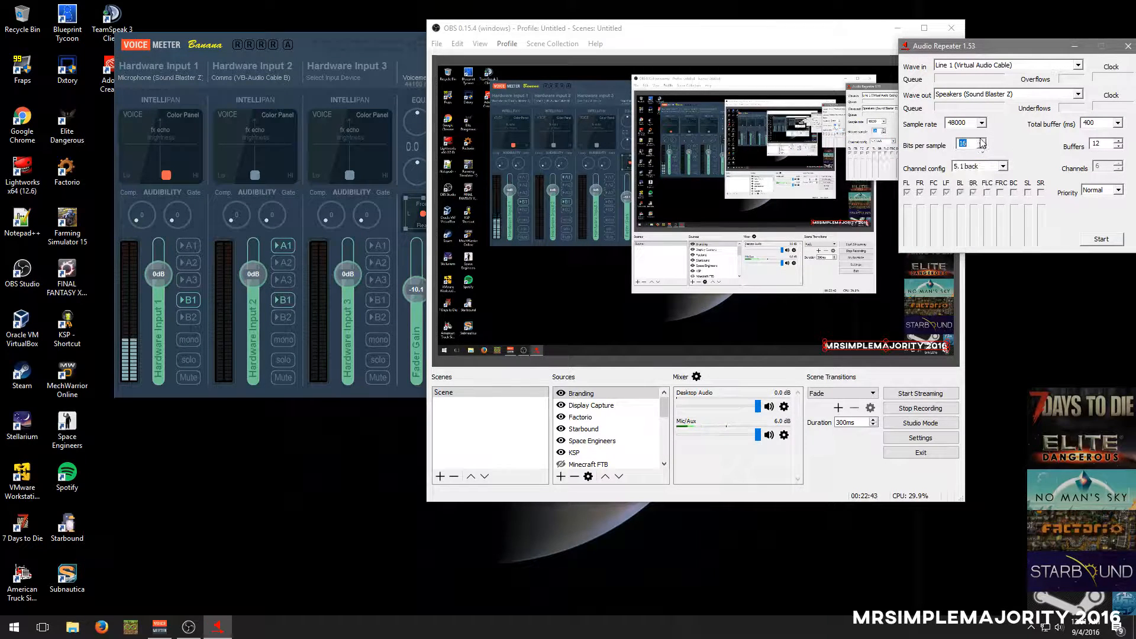
{"action": "left_click", "coordinate": [981, 143]}
{"action": "left_click", "coordinate": [967, 181]}
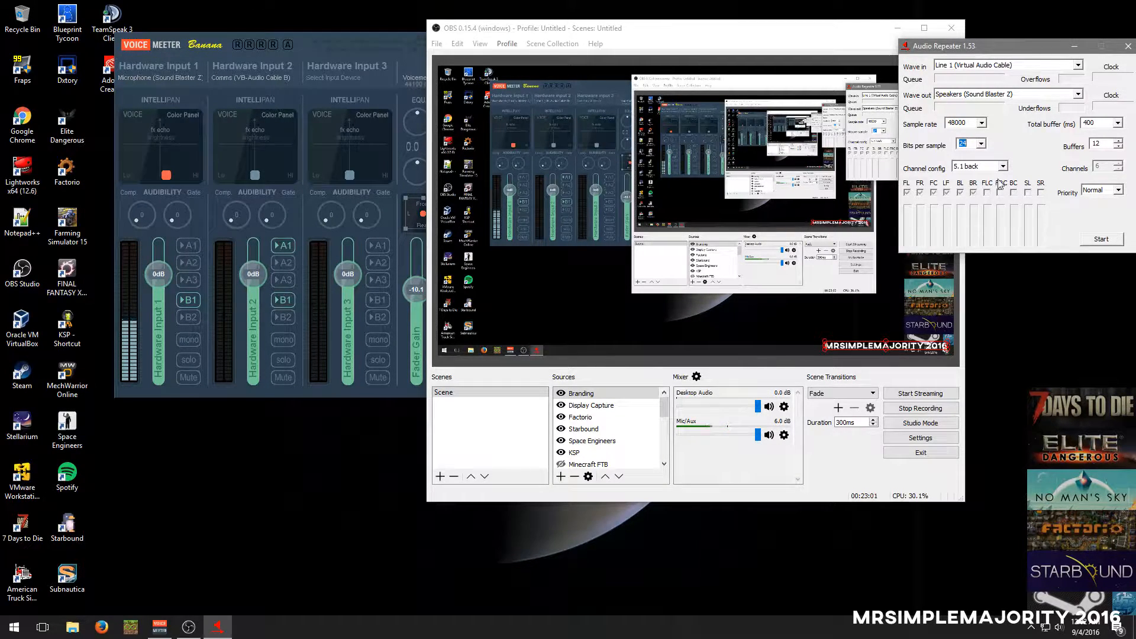
{"action": "left_click", "coordinate": [1128, 48]}
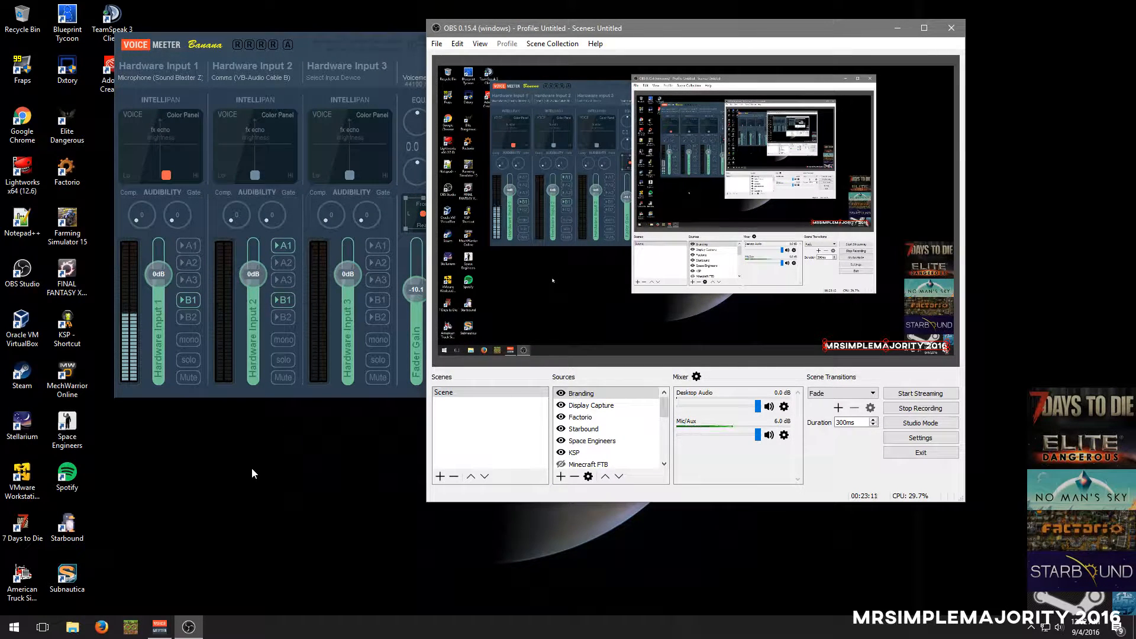
View the device list of Hardware Input 2 in Voicemeeter, and rename Hardware Input 1 to Microphone
{"action": "left_click", "coordinate": [229, 77]}
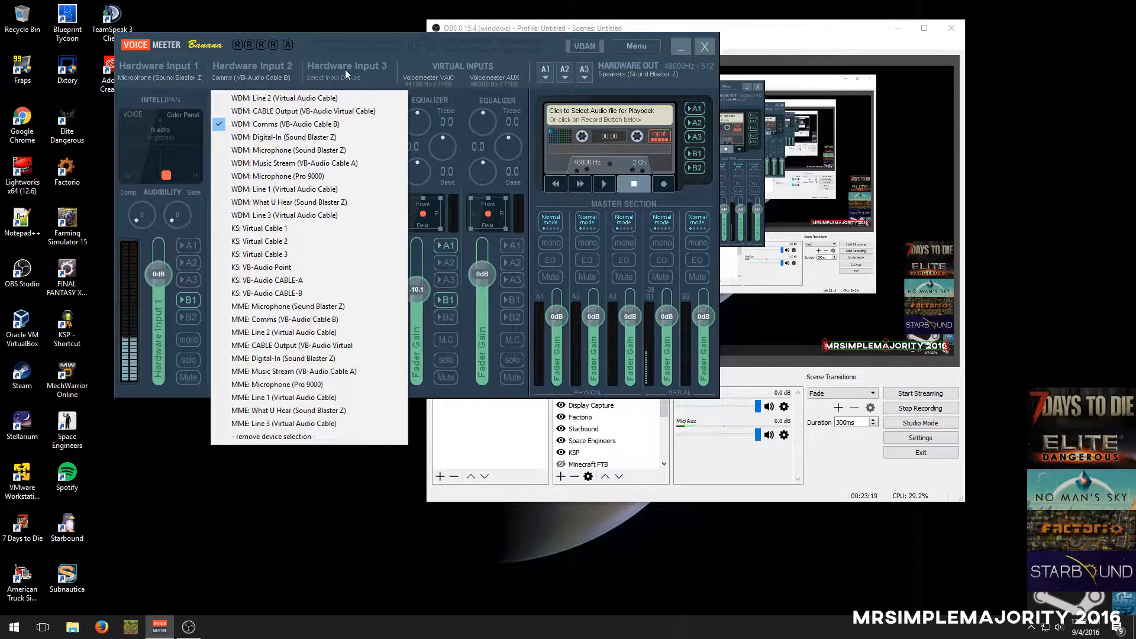
{"action": "left_click", "coordinate": [421, 72]}
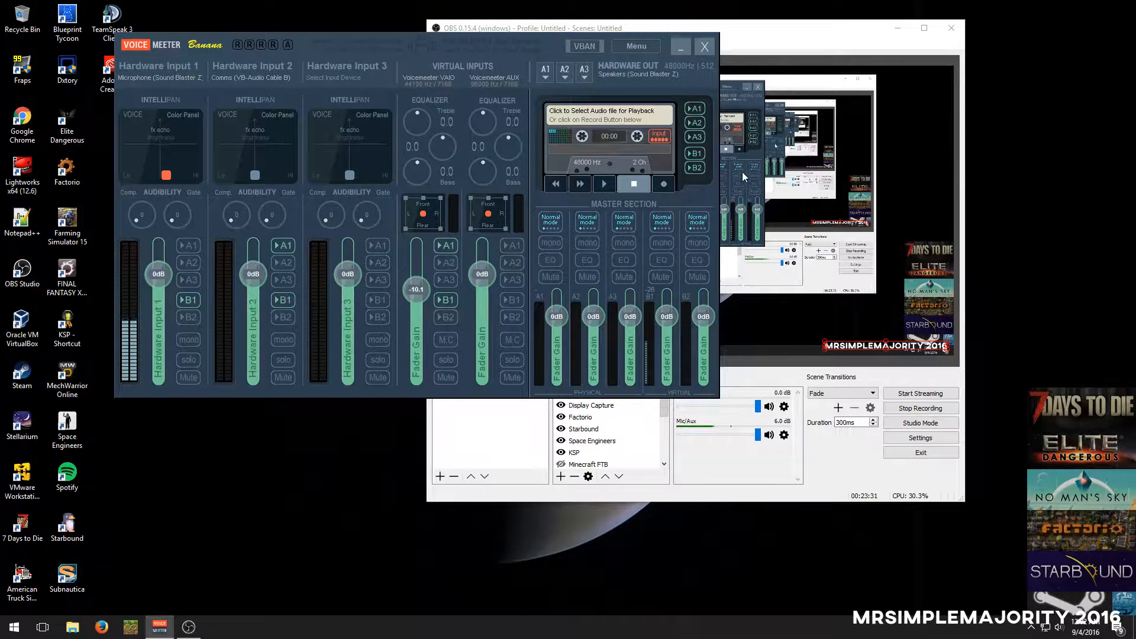
{"action": "right_click", "coordinate": [179, 68]}
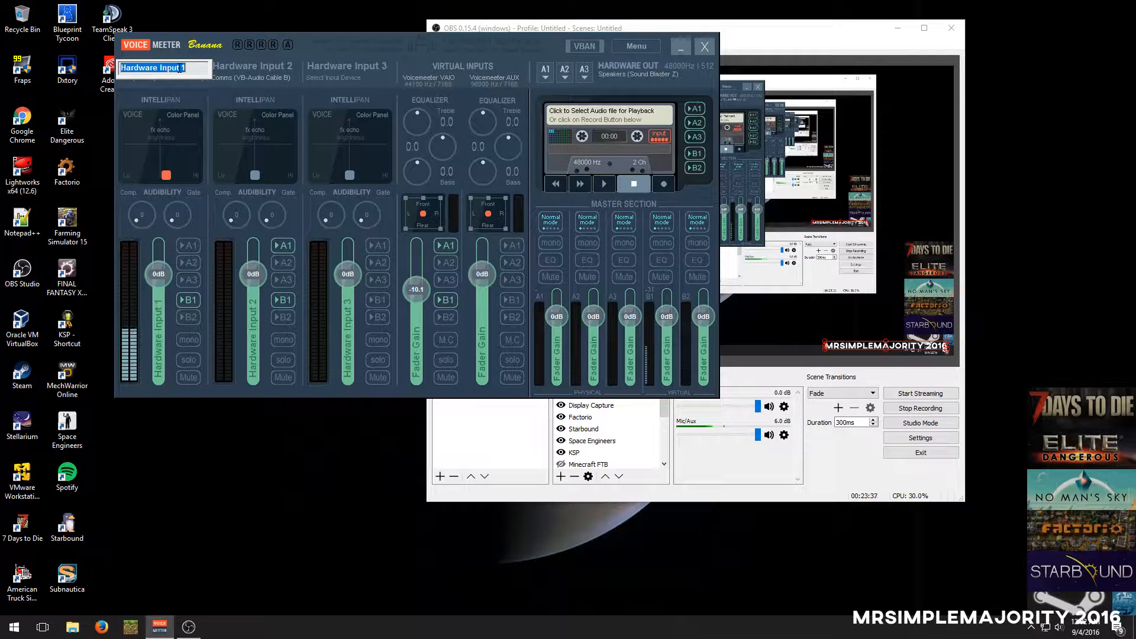
{"action": "type", "text": "Microphone"}
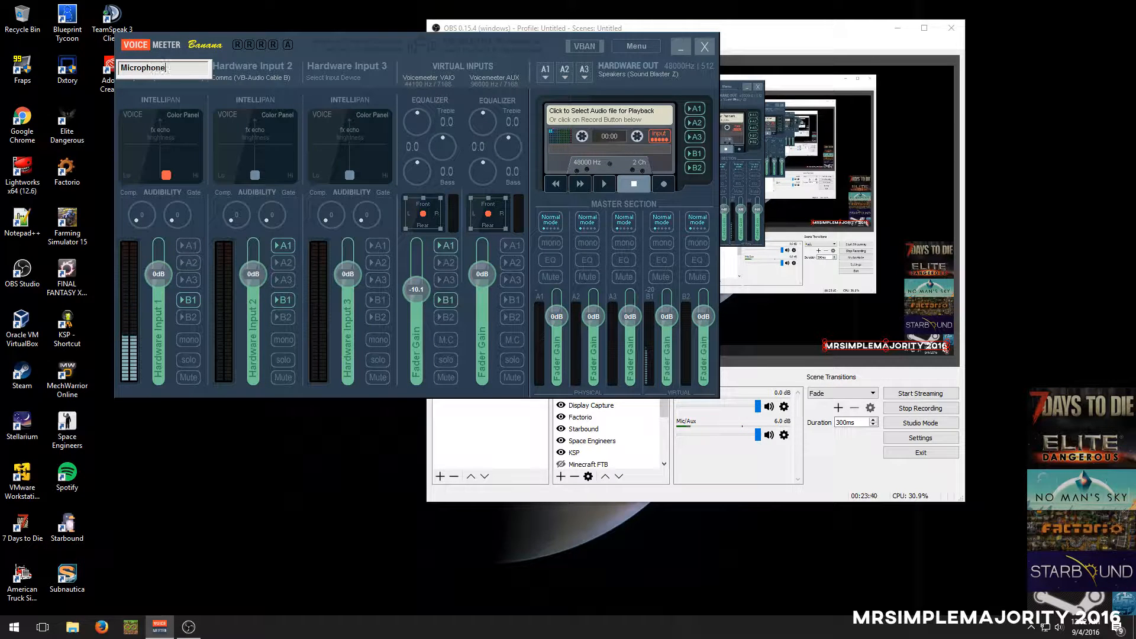
{"action": "key", "text": "Return"}
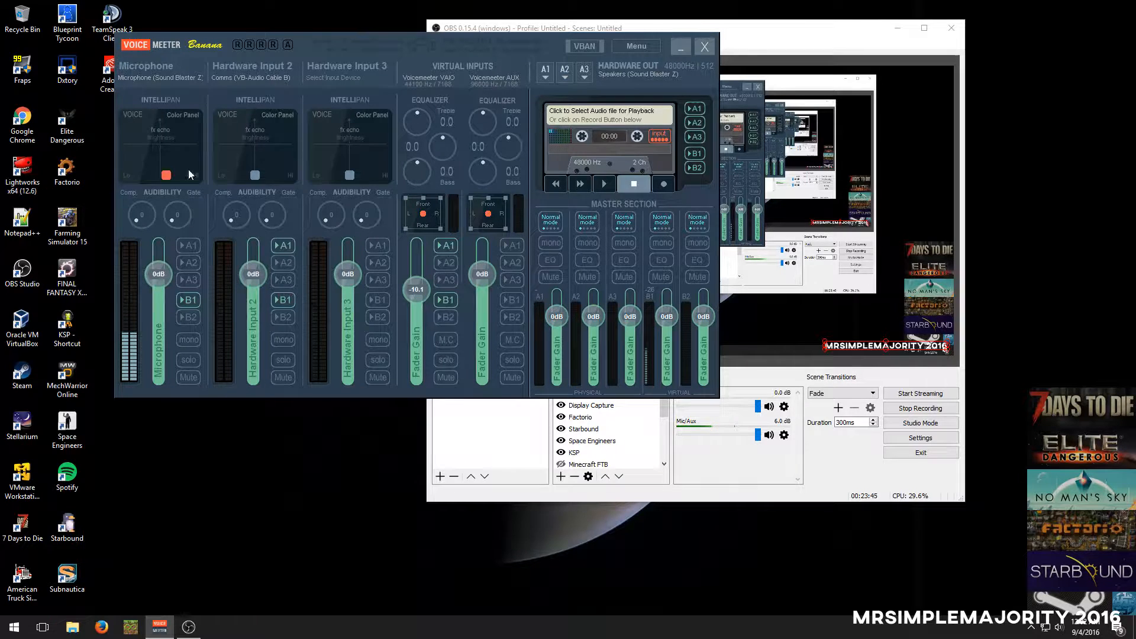
Rename Hardware Input 2 to VOIP
{"action": "left_click", "coordinate": [253, 66]}
{"action": "right_click", "coordinate": [253, 66]}
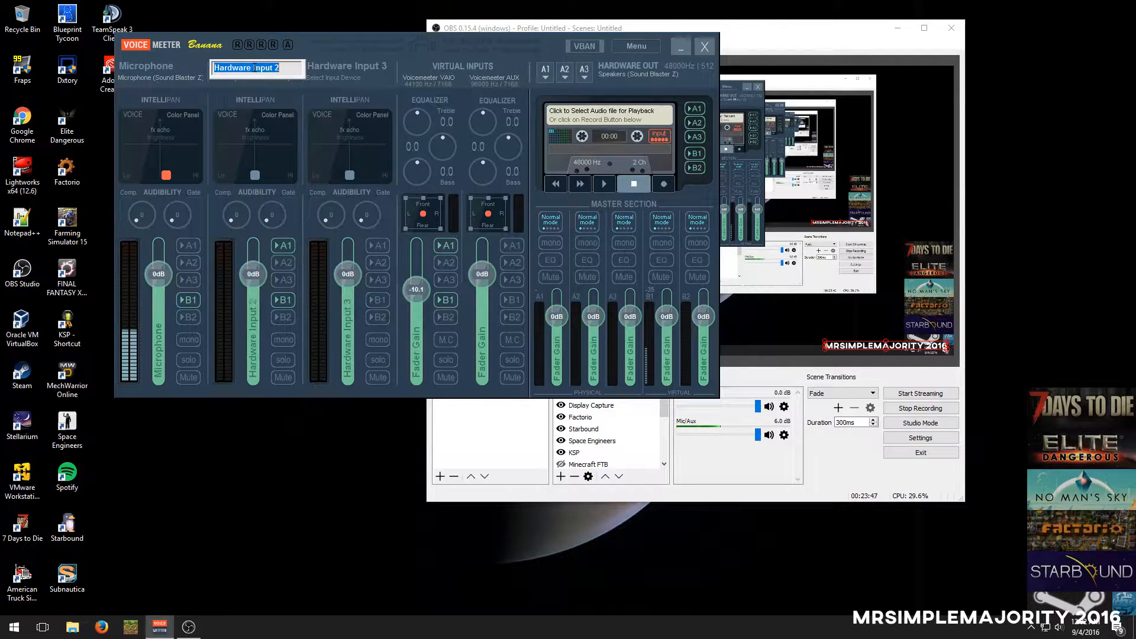
{"action": "type", "text": "V"}
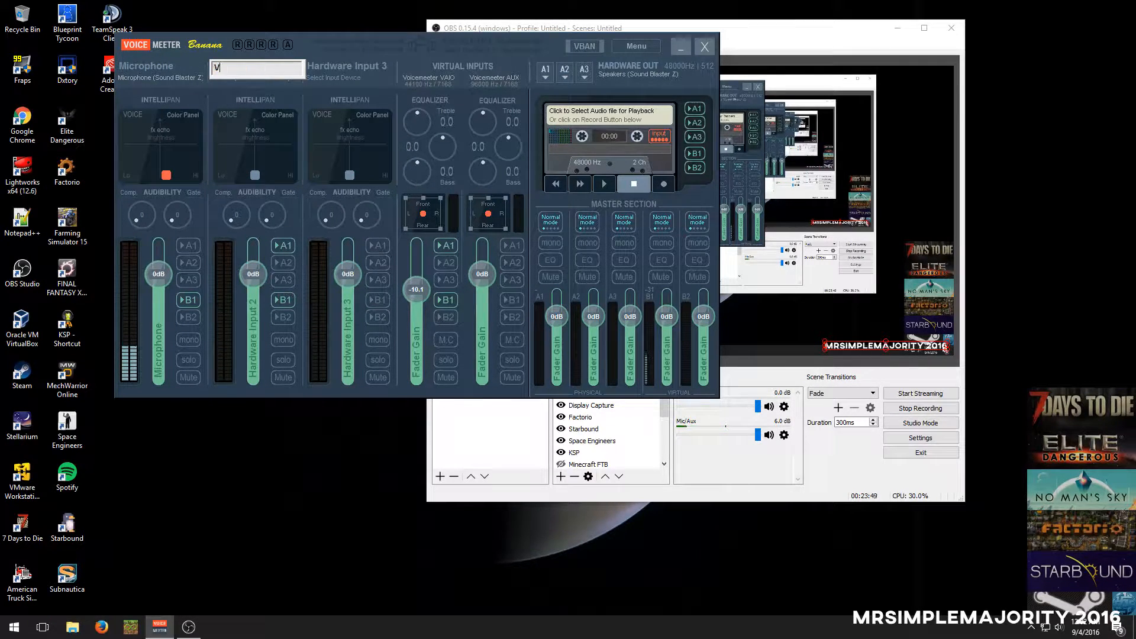
{"action": "type", "text": "OIP"}
{"action": "key", "text": "Return"}
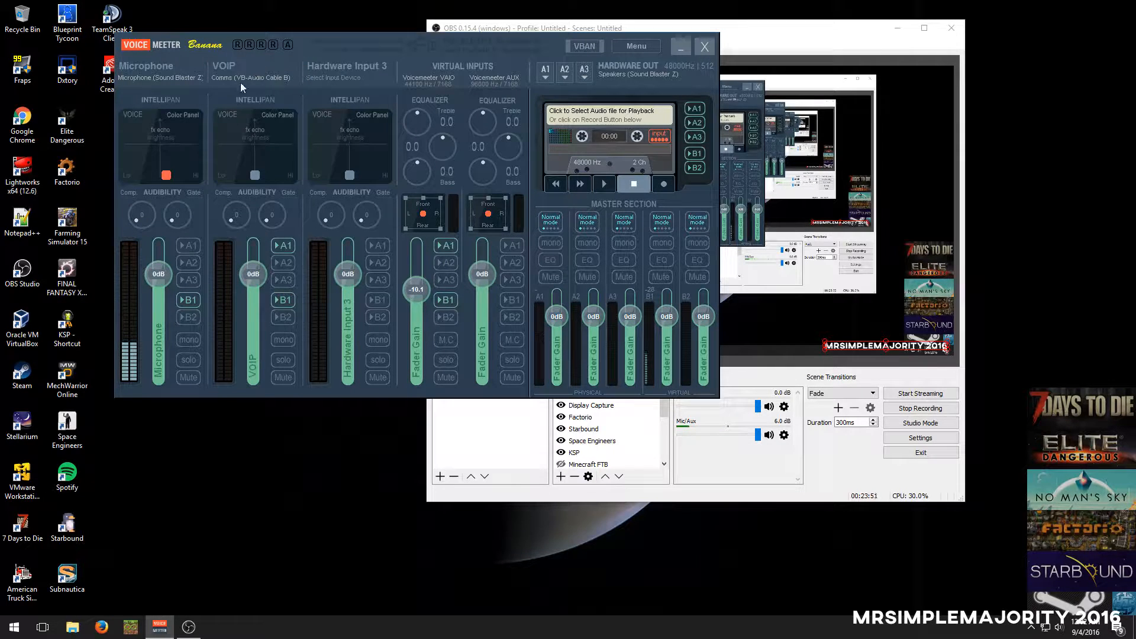
Rename Hardware Input 3 to Music
{"action": "left_click", "coordinate": [349, 67]}
{"action": "right_click", "coordinate": [349, 68]}
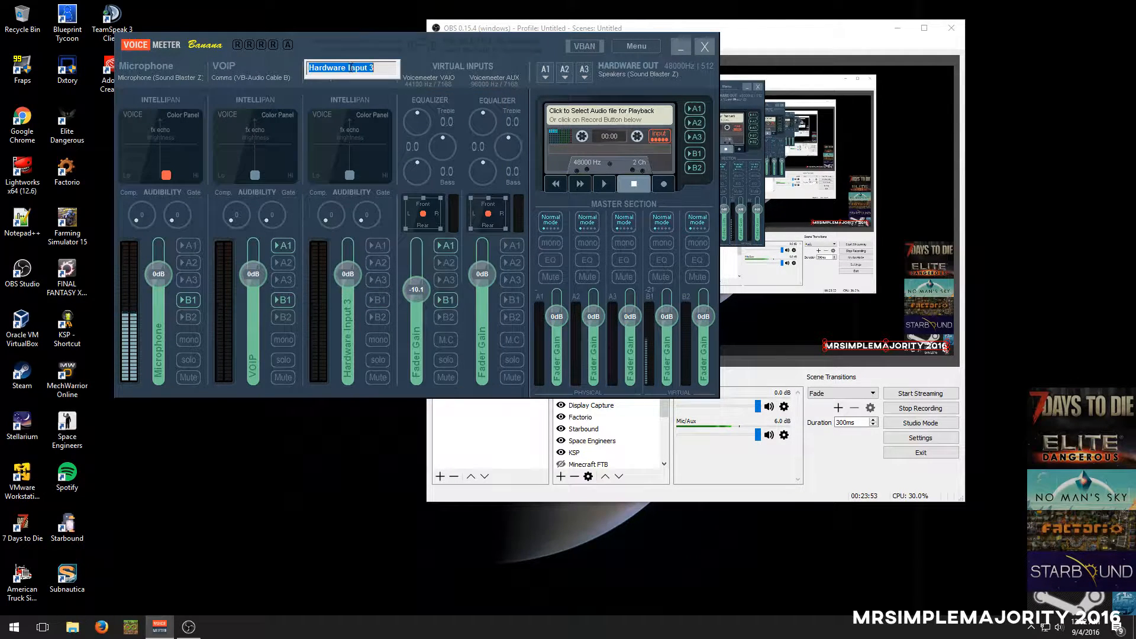
{"action": "type", "text": "Music"}
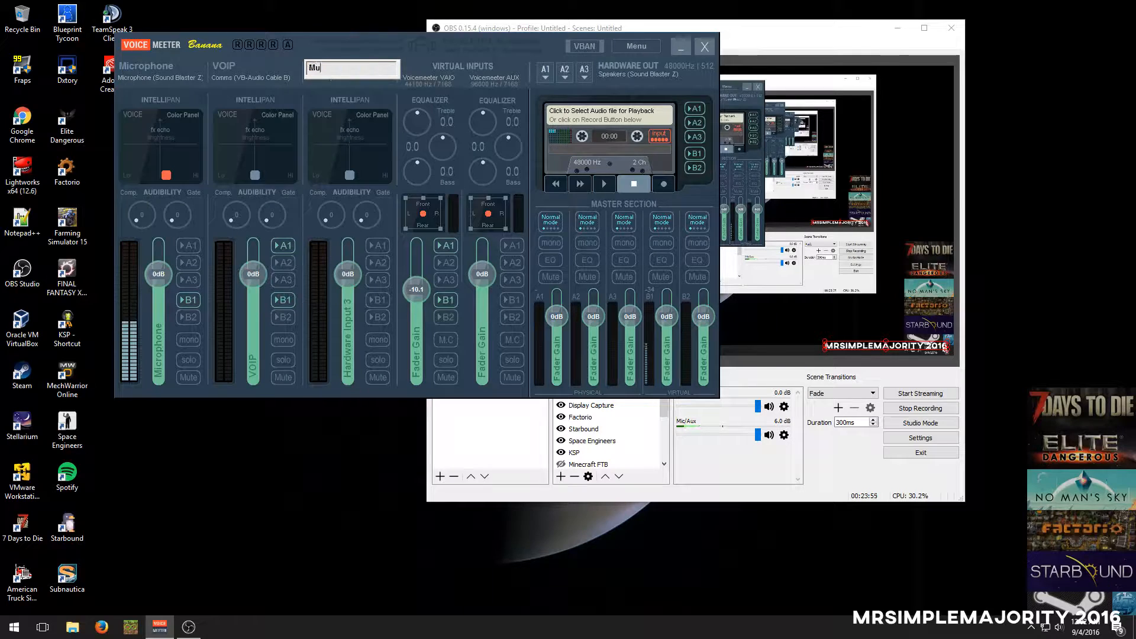
{"action": "key", "text": "Return"}
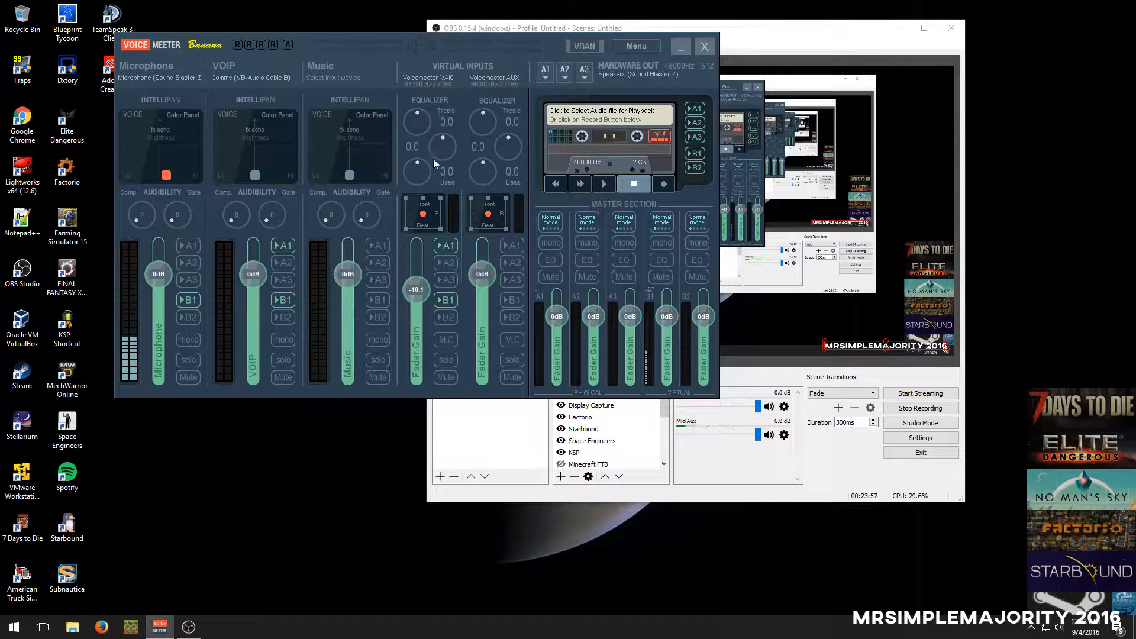
Name the Voicemeeter VAIO virtual input Game Audio
{"action": "right_click", "coordinate": [421, 77]}
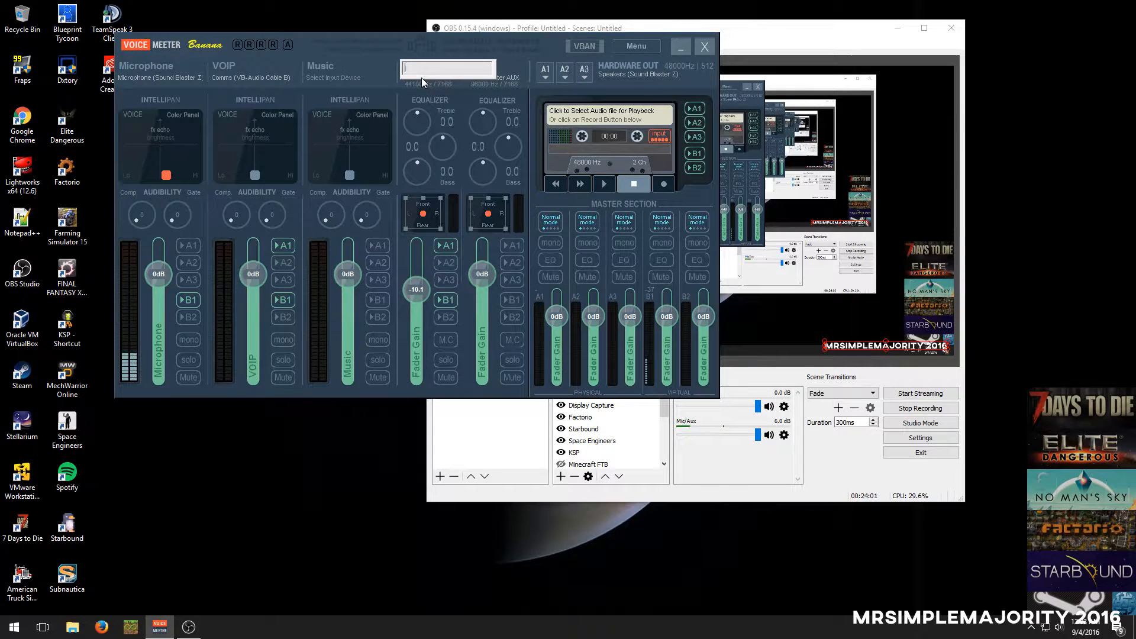
{"action": "type", "text": "Game Audio"}
{"action": "key", "text": "Return"}
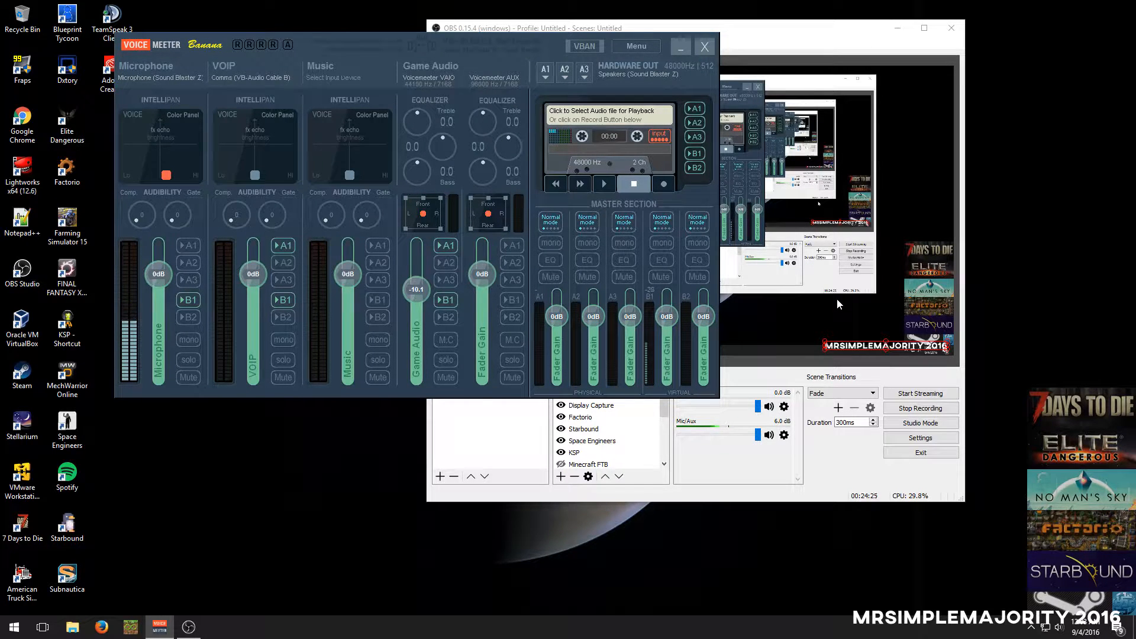
Examine the device lists for hardware outputs A1, A2 and A3 without changing them, and move the Voicemeeter window aside
{"action": "left_click", "coordinate": [543, 76]}
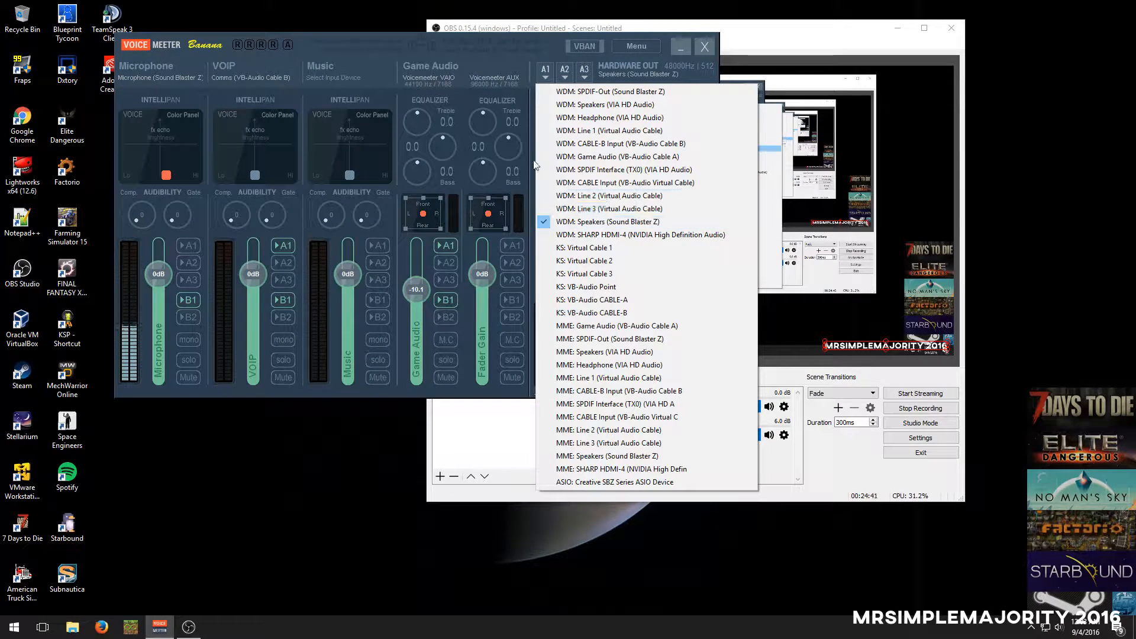
{"action": "left_click", "coordinate": [555, 51]}
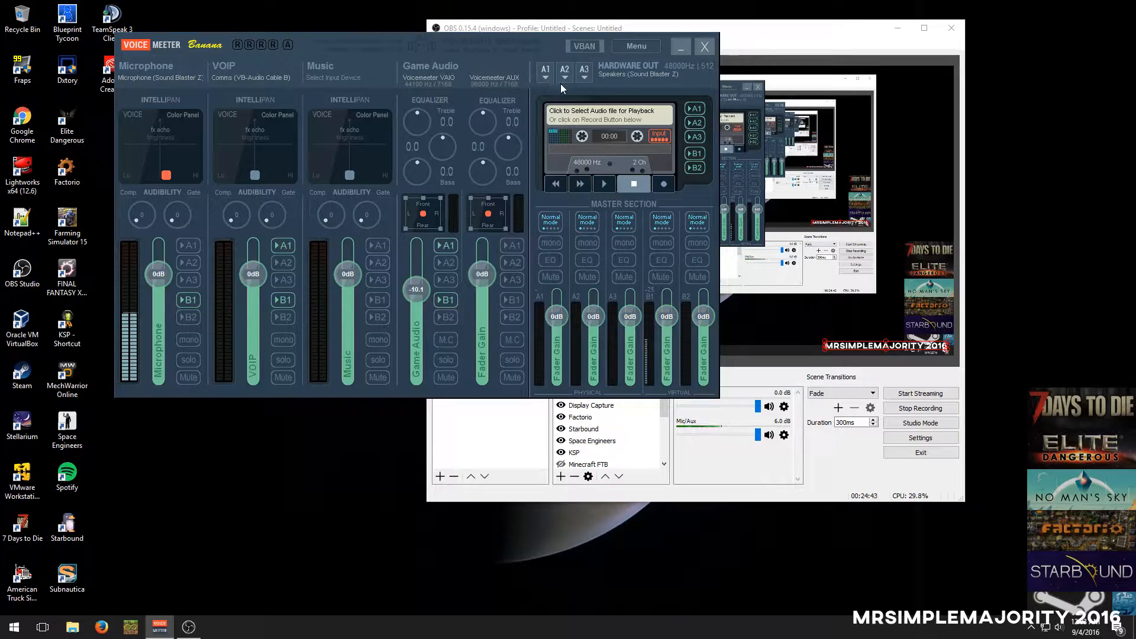
{"action": "left_click", "coordinate": [564, 74]}
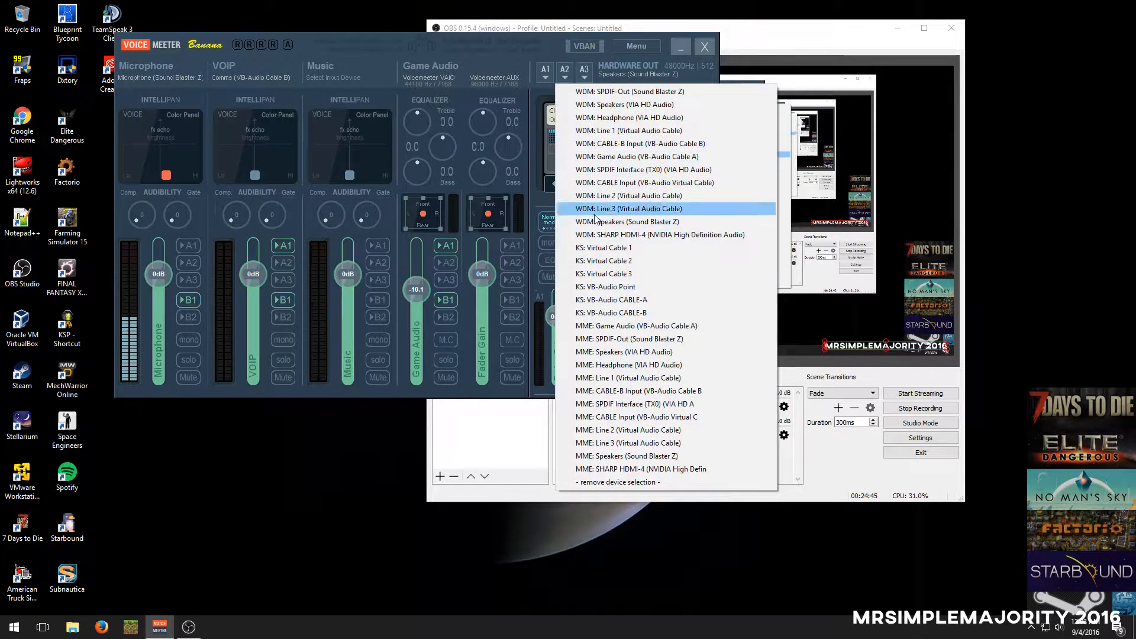
{"action": "left_click", "coordinate": [568, 71]}
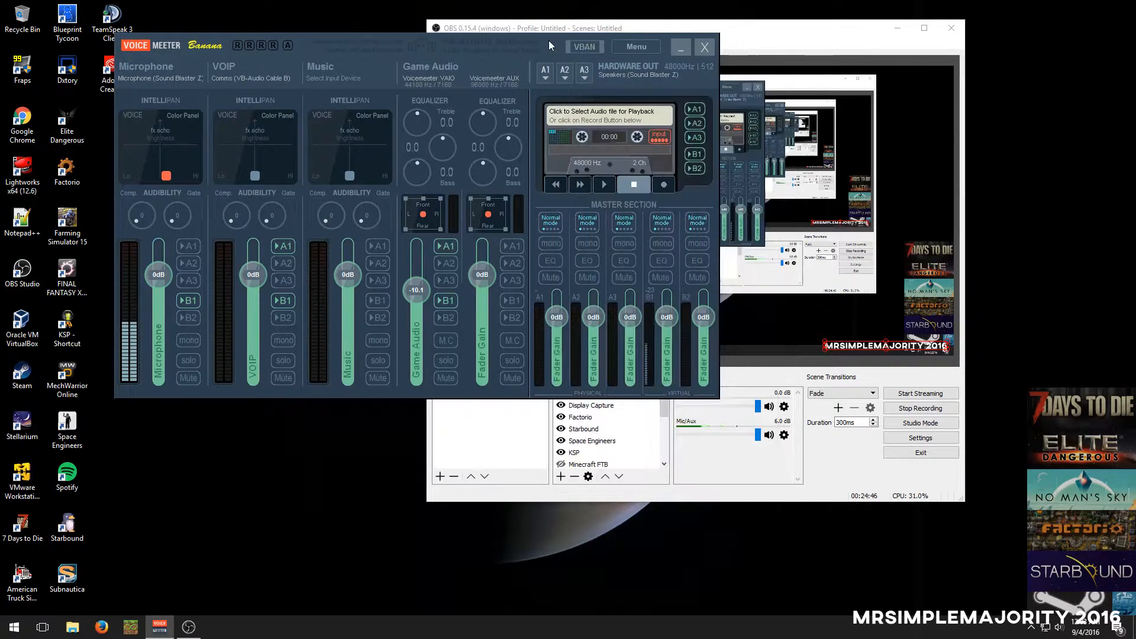
{"action": "left_click", "coordinate": [588, 73]}
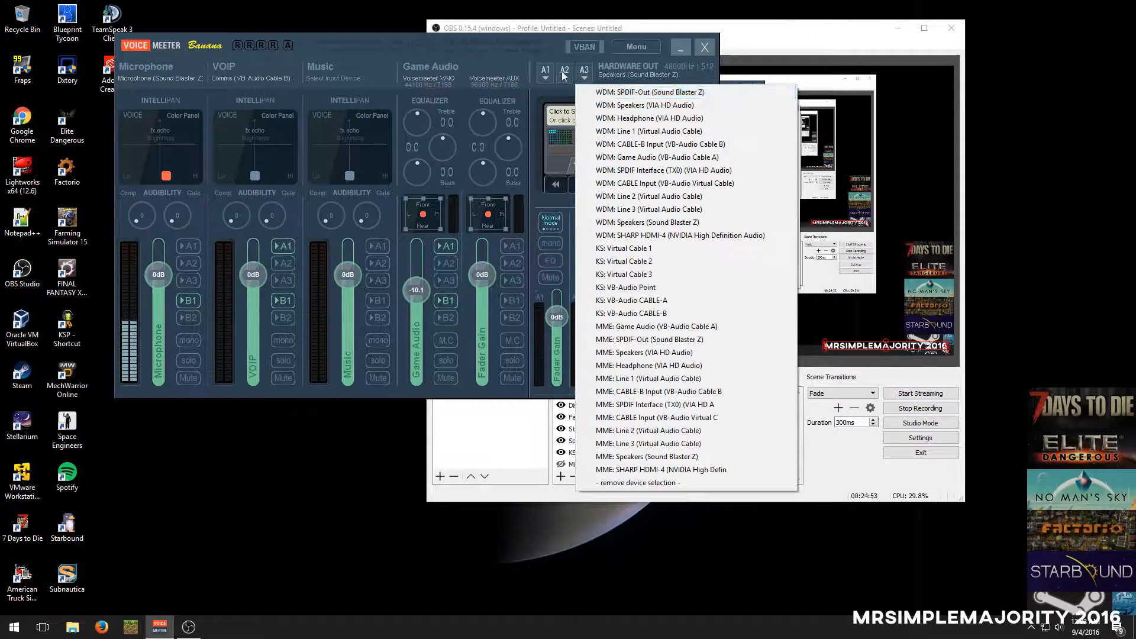
{"action": "left_click", "coordinate": [551, 52]}
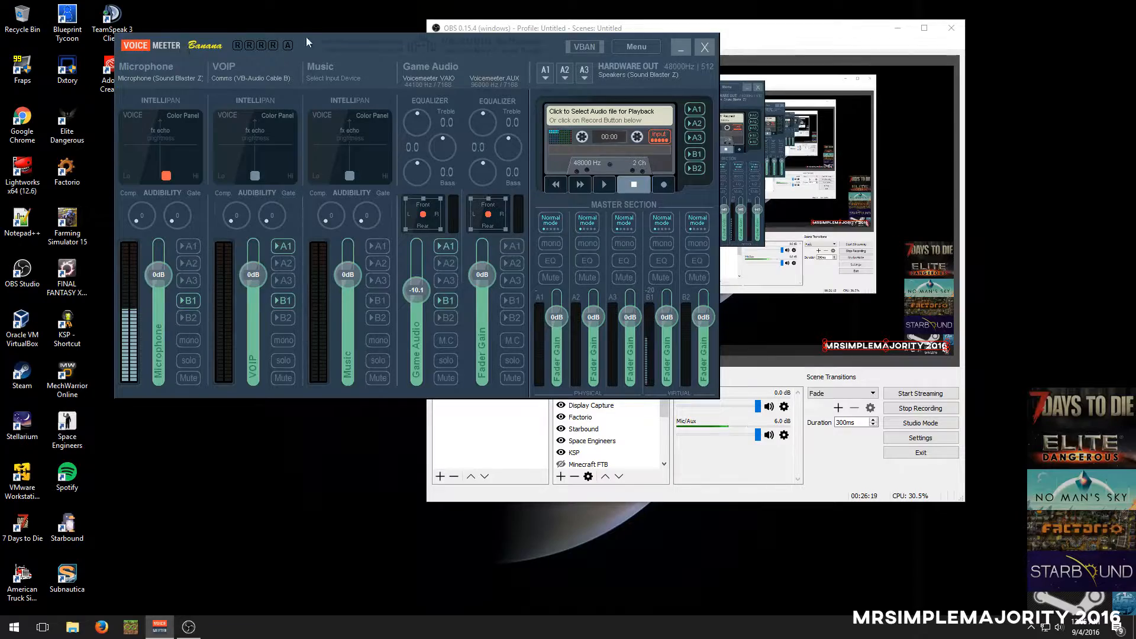
{"action": "left_click_drag", "start_coordinate": [307, 37], "coordinate": [205, 13]}
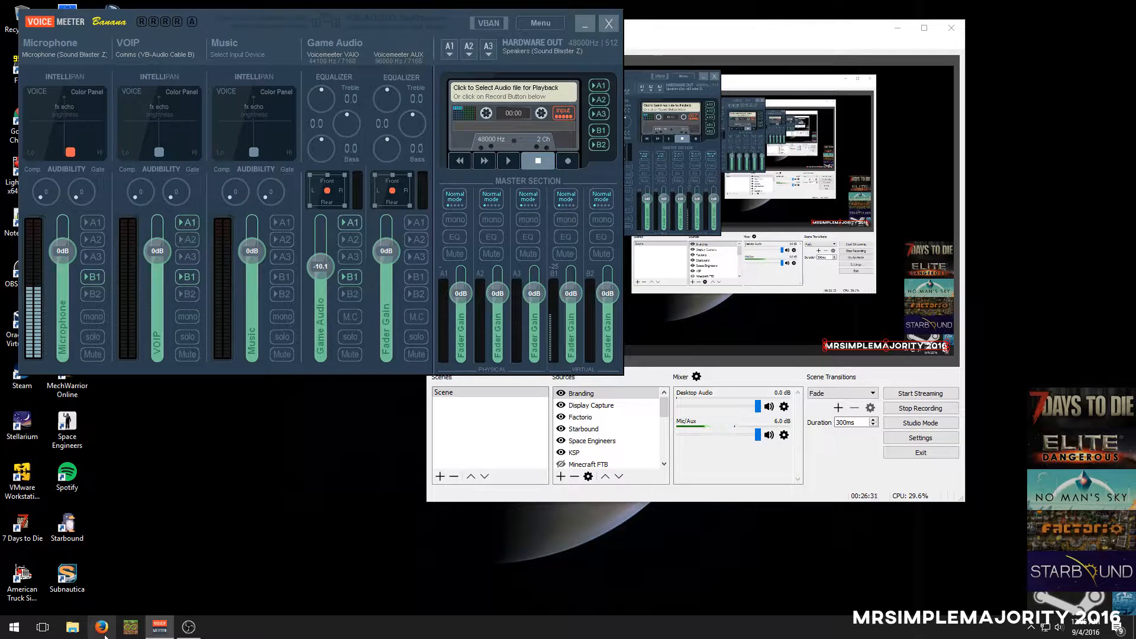
Switch to MultiMC and look over the 1.10.2 and Simple Plays 1.7.10 instances, ending with Simple Plays 1.7.10 selected
{"action": "left_click", "coordinate": [122, 630]}
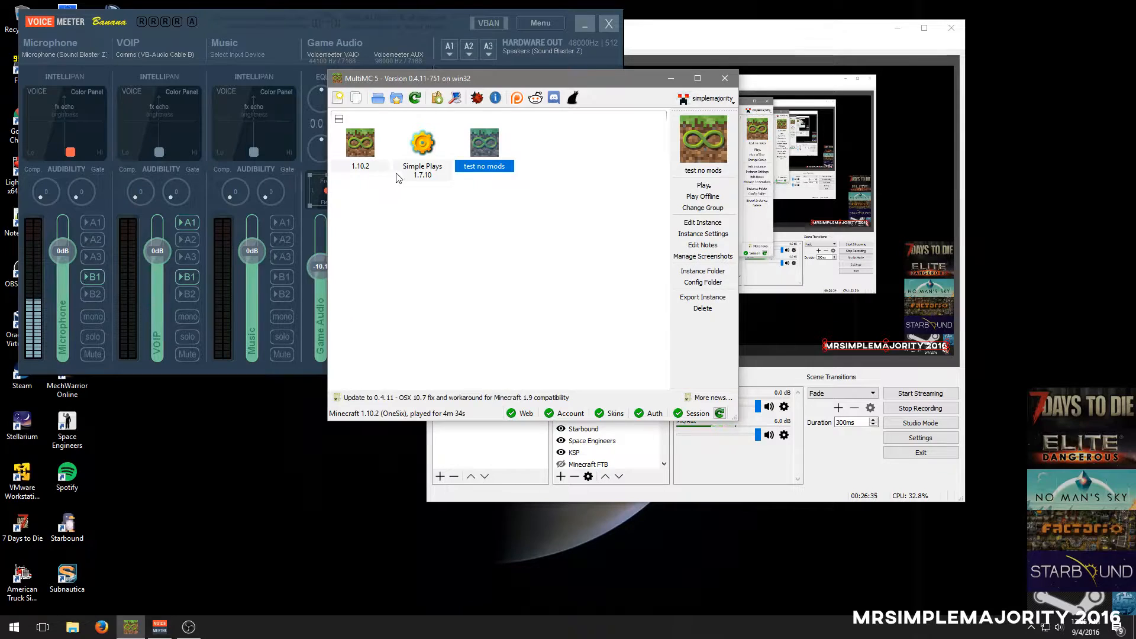
{"action": "left_click", "coordinate": [398, 177]}
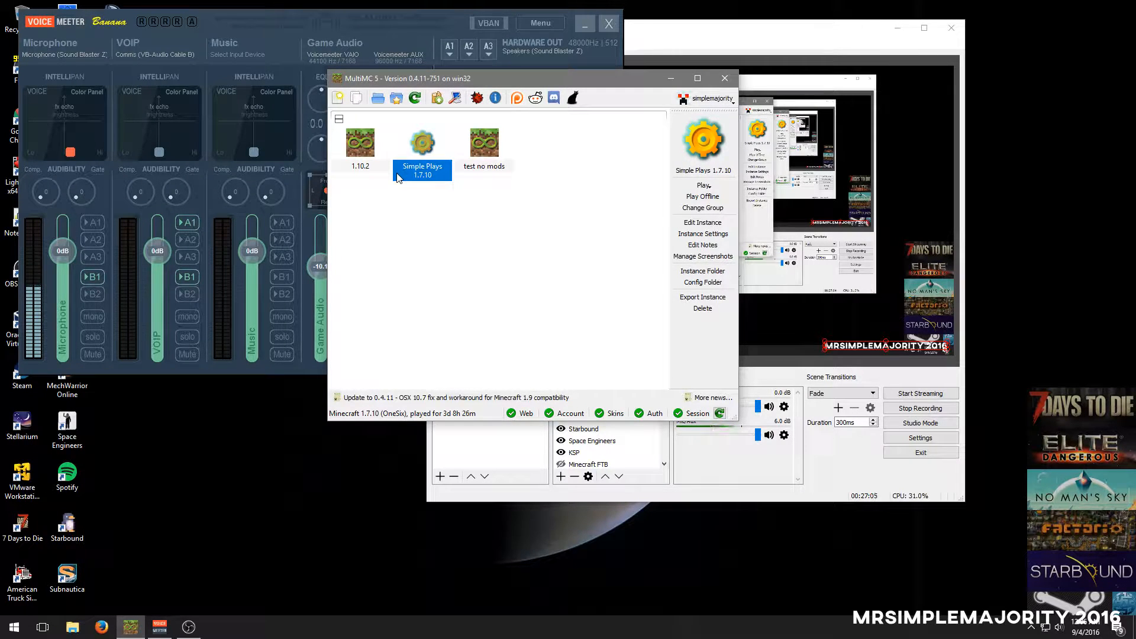
{"action": "left_click", "coordinate": [371, 137]}
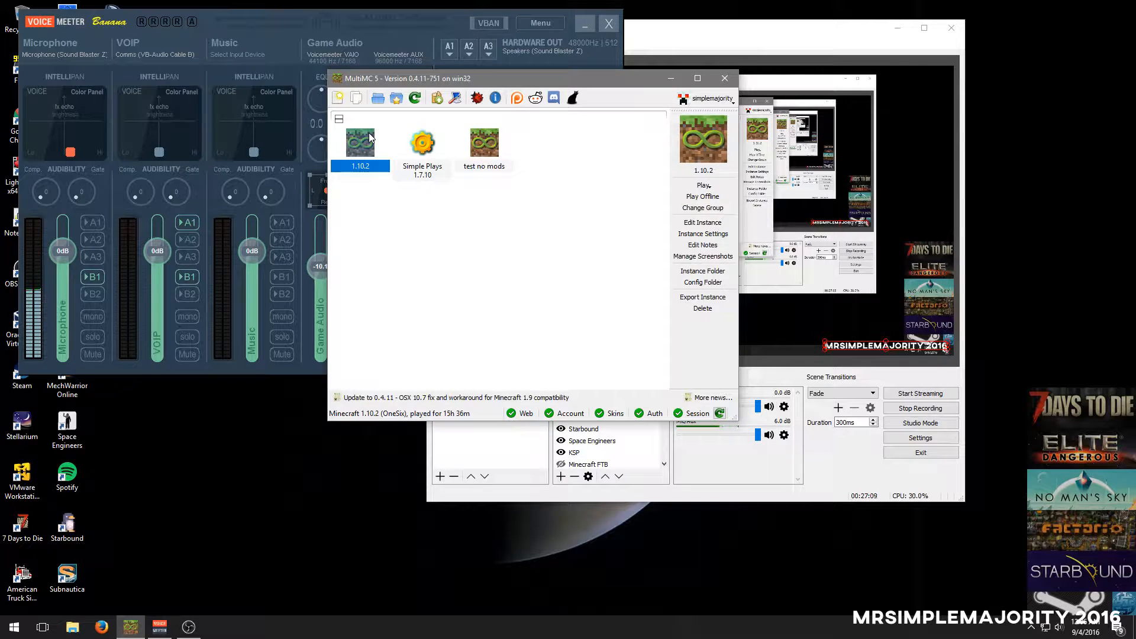
{"action": "left_click", "coordinate": [428, 144]}
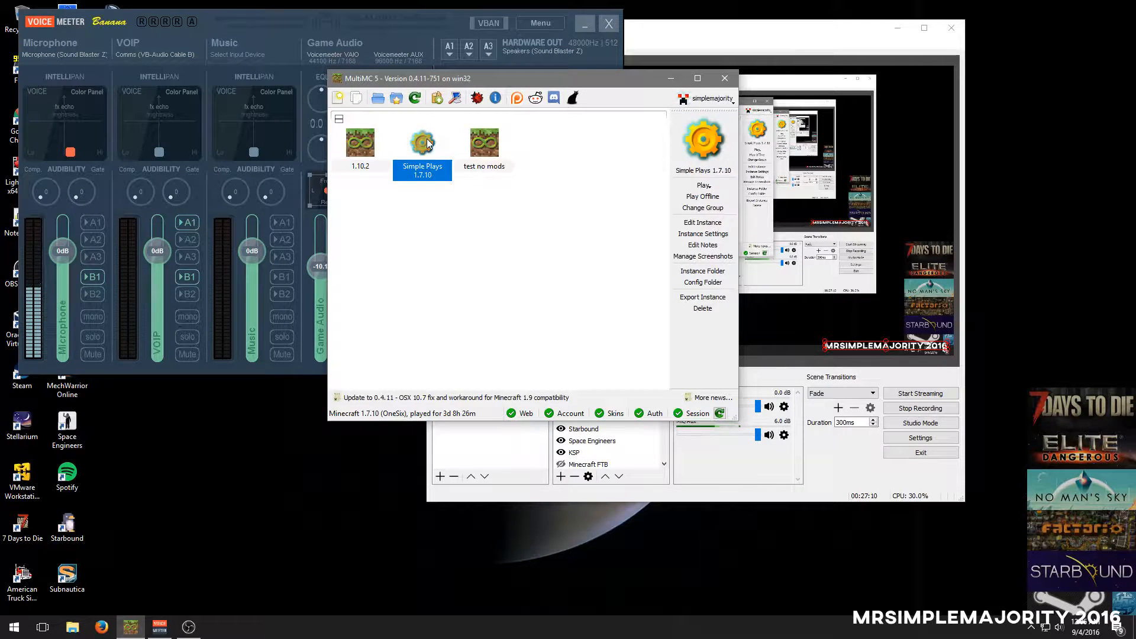
{"action": "left_click", "coordinate": [370, 144]}
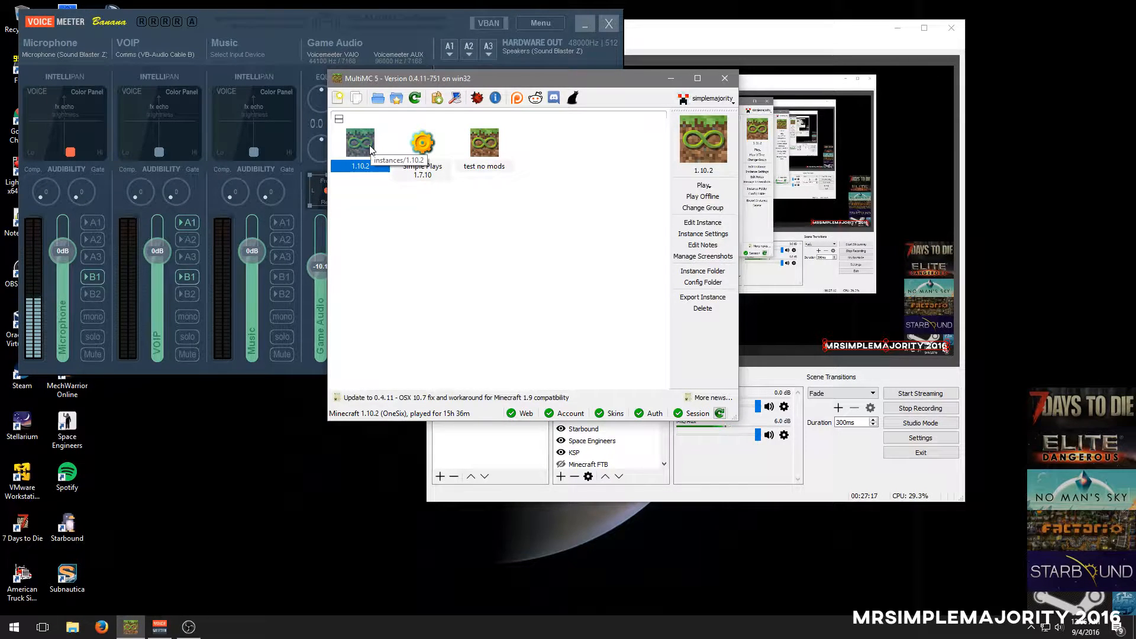
{"action": "left_click", "coordinate": [438, 158]}
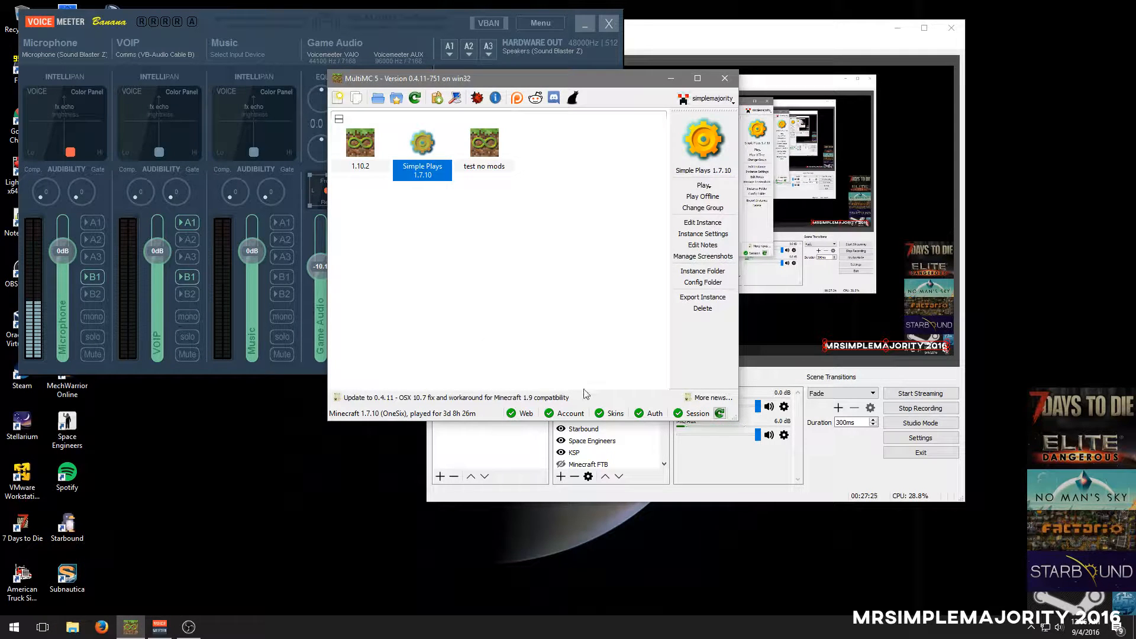
Open the instance folder of Simple Plays 1.7.10 and go to the mods folder inside its minecraft folder
{"action": "left_click", "coordinate": [681, 273]}
{"action": "double_click", "coordinate": [227, 247]}
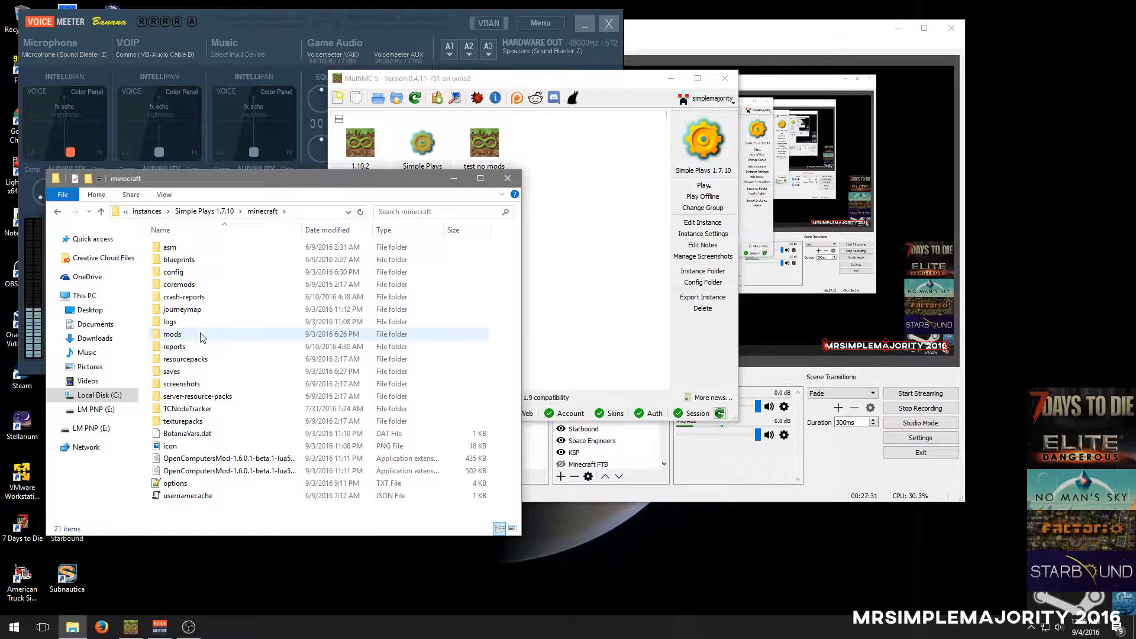
{"action": "double_click", "coordinate": [193, 298]}
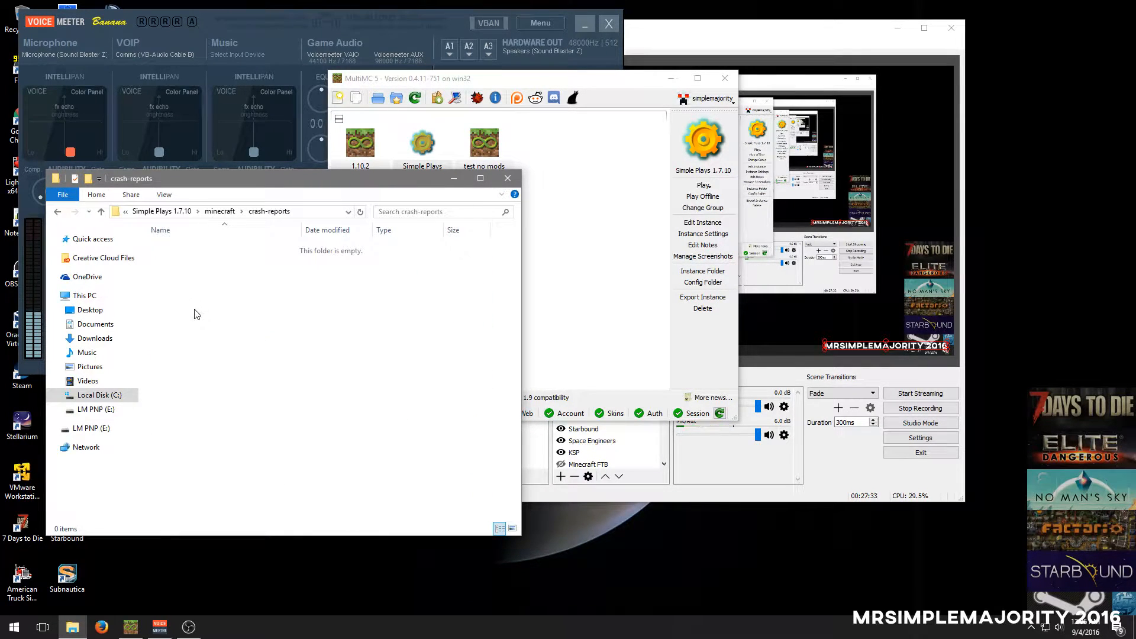
{"action": "key", "text": "BackSpace"}
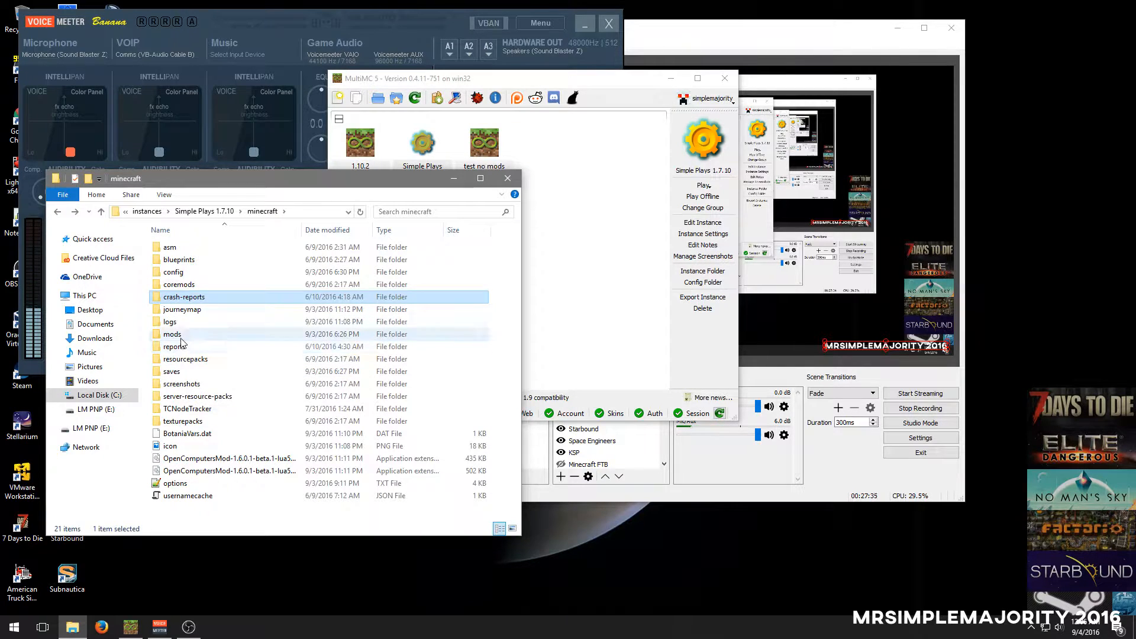
{"action": "double_click", "coordinate": [181, 336]}
Examine the first half of the mod files, pointing out ElectricalAge, GalaxySpace and HQM-The Journey
{"action": "scroll", "coordinate": [284, 361], "scroll_direction": "down", "scroll_amount": 1}
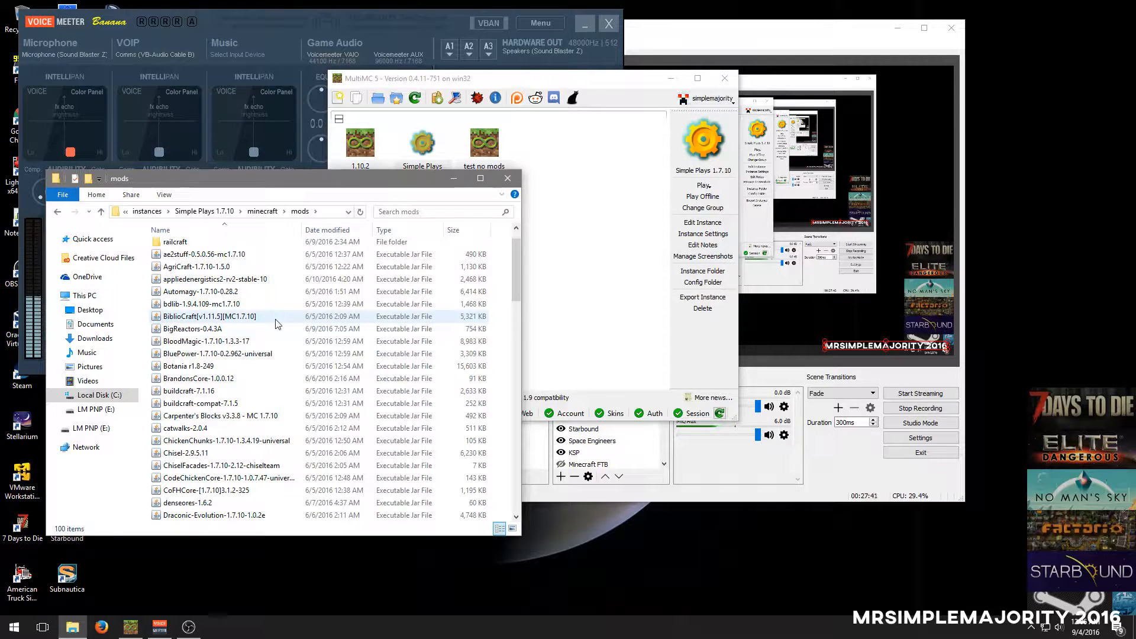
{"action": "scroll", "coordinate": [280, 322], "scroll_direction": "down", "scroll_amount": 1}
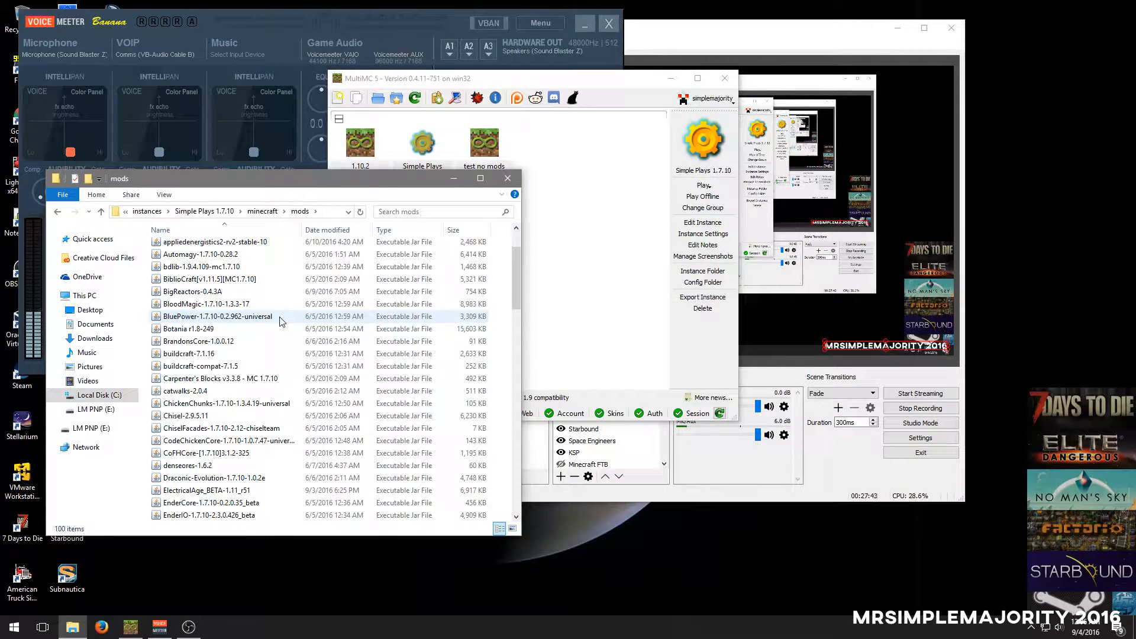
{"action": "scroll", "coordinate": [280, 322], "scroll_direction": "down", "scroll_amount": 1}
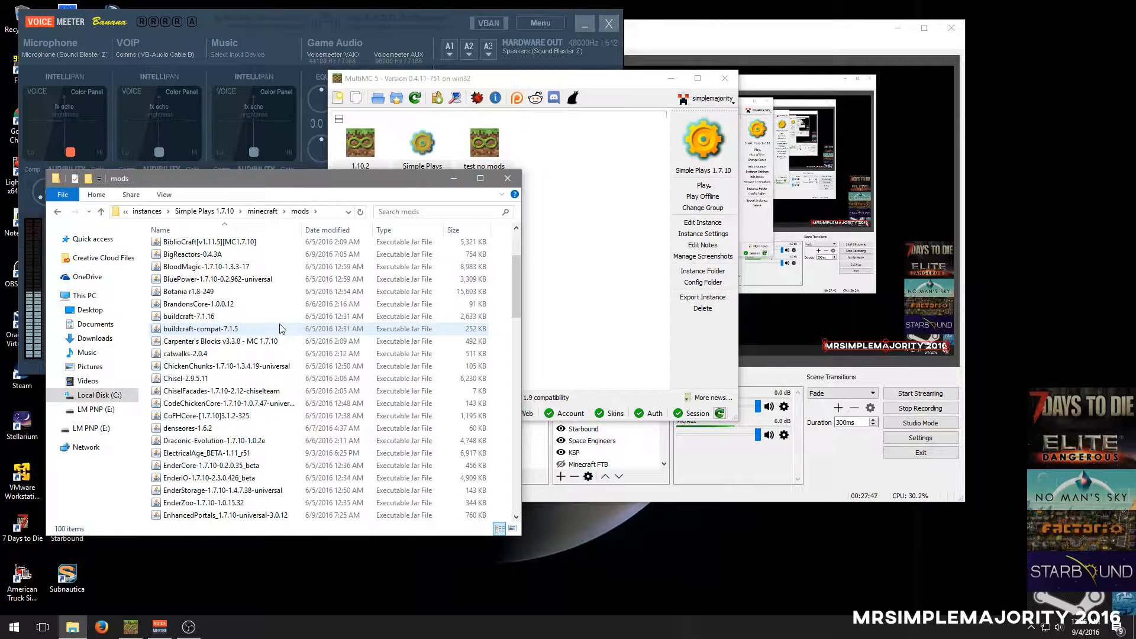
{"action": "scroll", "coordinate": [264, 418], "scroll_direction": "down", "scroll_amount": 1}
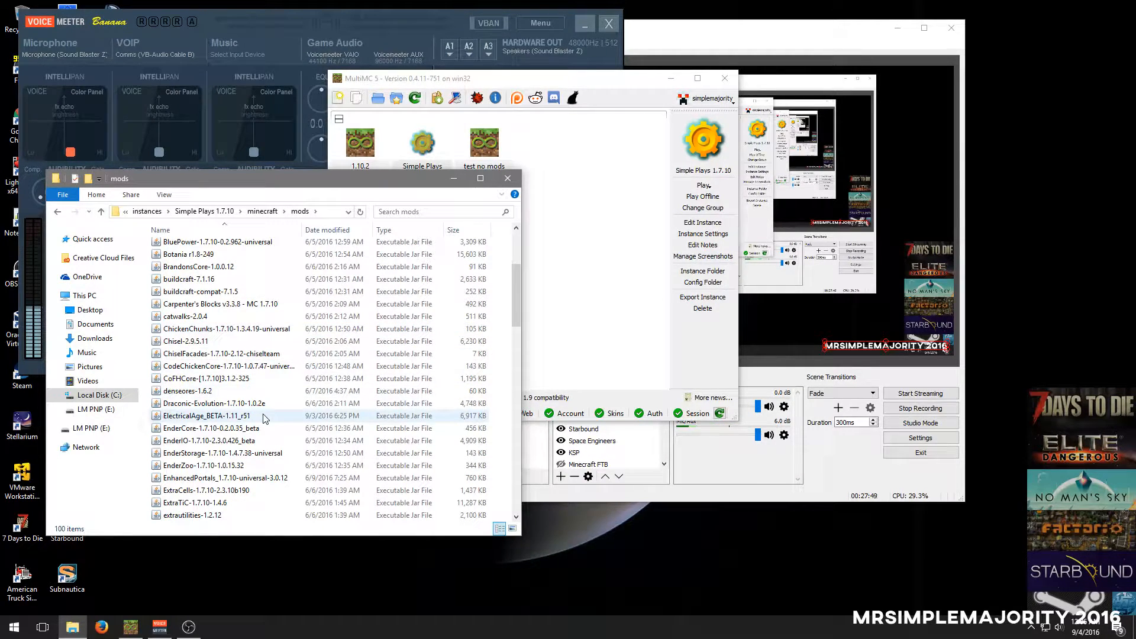
{"action": "left_click", "coordinate": [264, 417]}
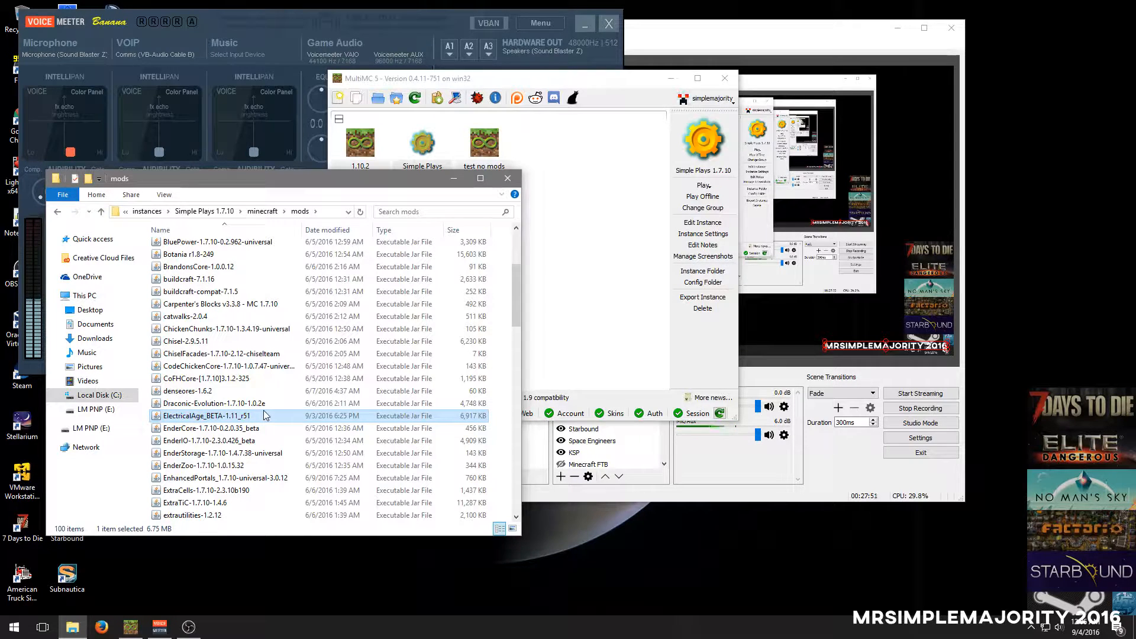
{"action": "scroll", "coordinate": [264, 415], "scroll_direction": "down", "scroll_amount": 1}
{"action": "scroll", "coordinate": [265, 415], "scroll_direction": "down", "scroll_amount": 2}
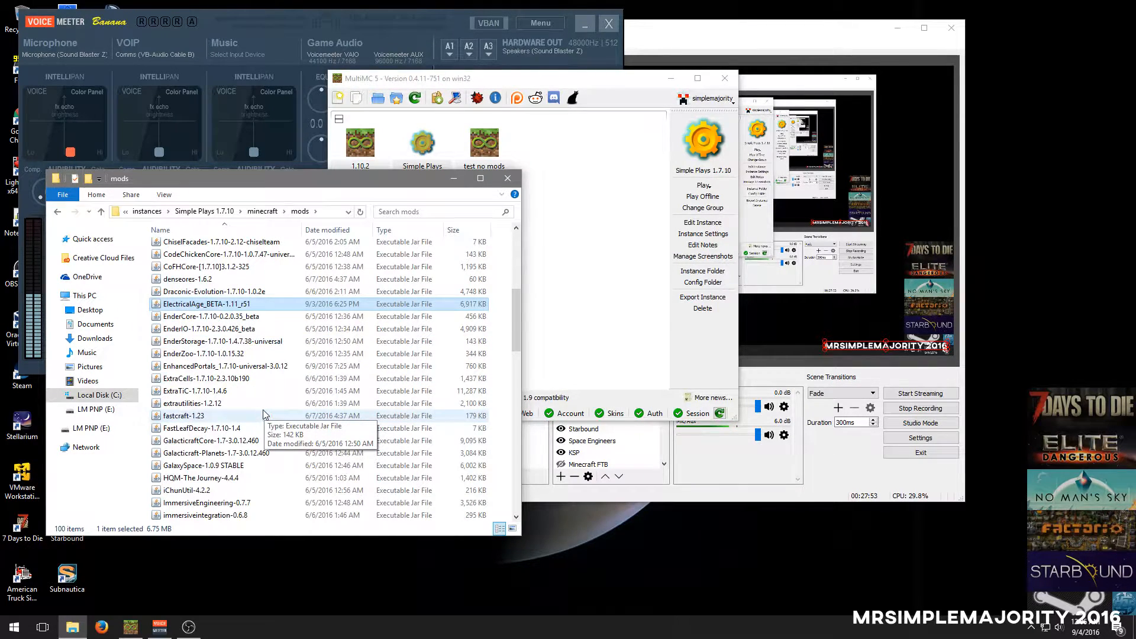
{"action": "scroll", "coordinate": [263, 415], "scroll_direction": "down", "scroll_amount": 3}
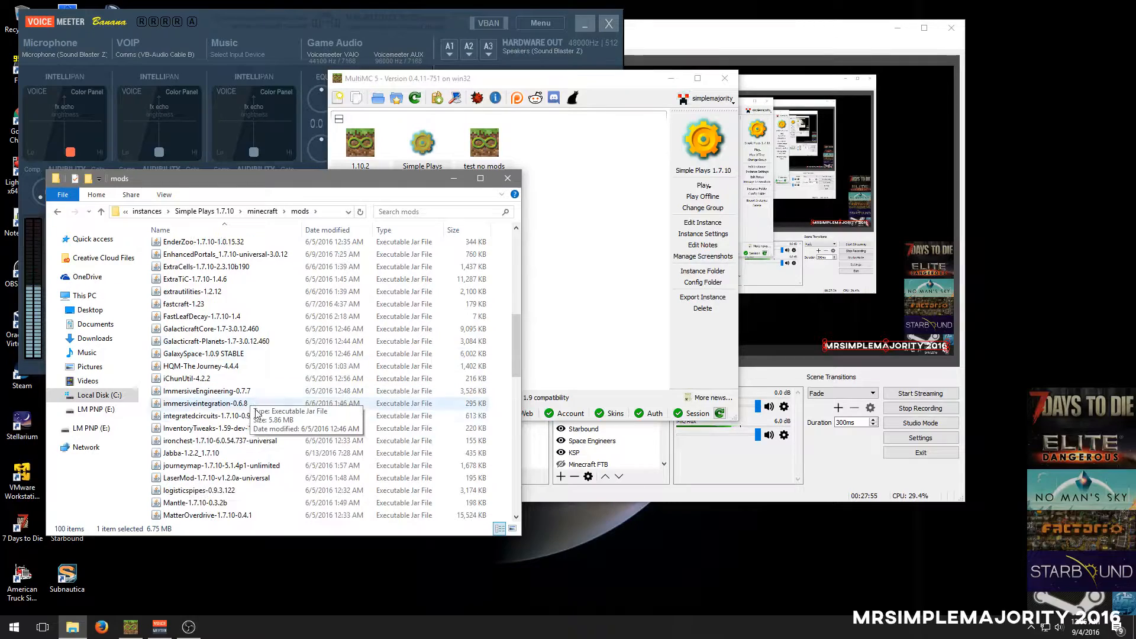
{"action": "scroll", "coordinate": [283, 421], "scroll_direction": "down", "scroll_amount": 1}
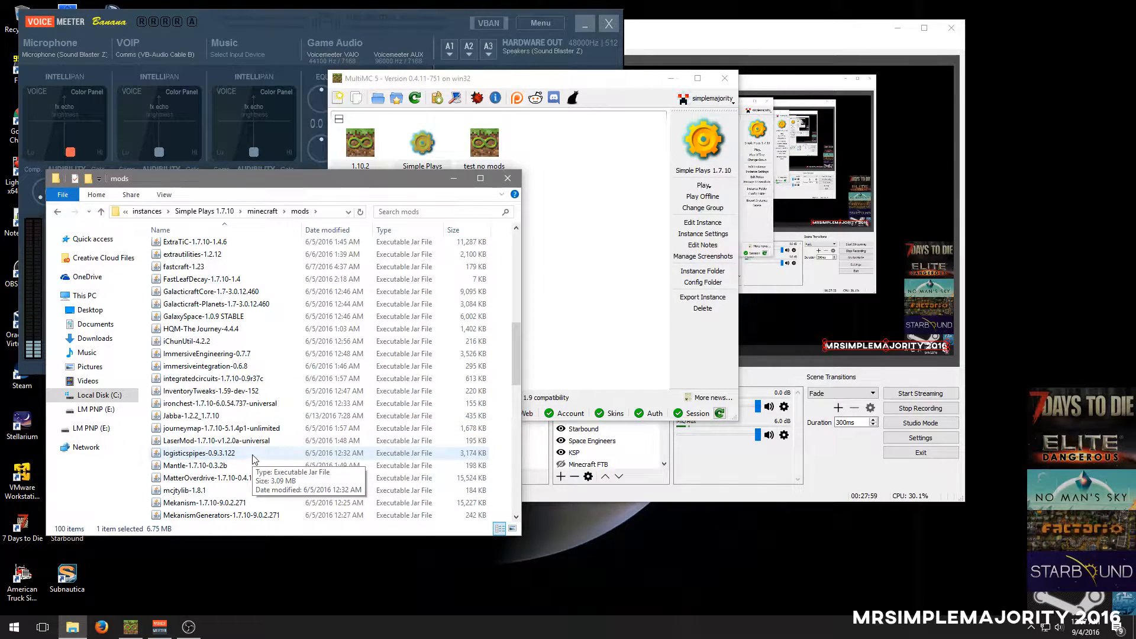
{"action": "left_click", "coordinate": [251, 320]}
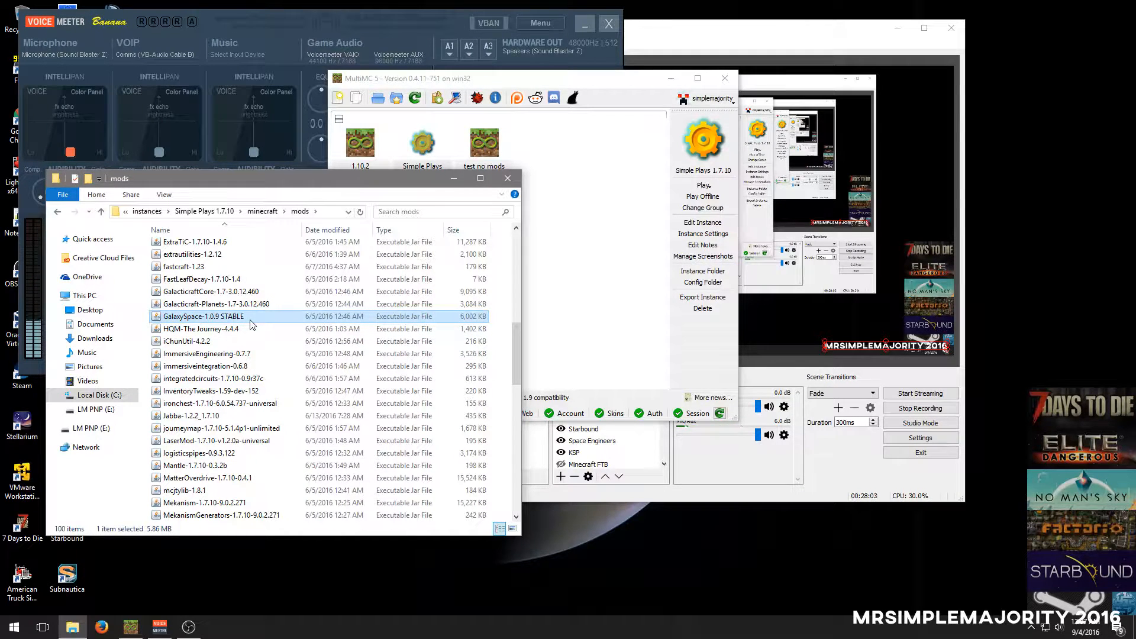
{"action": "left_click", "coordinate": [249, 333]}
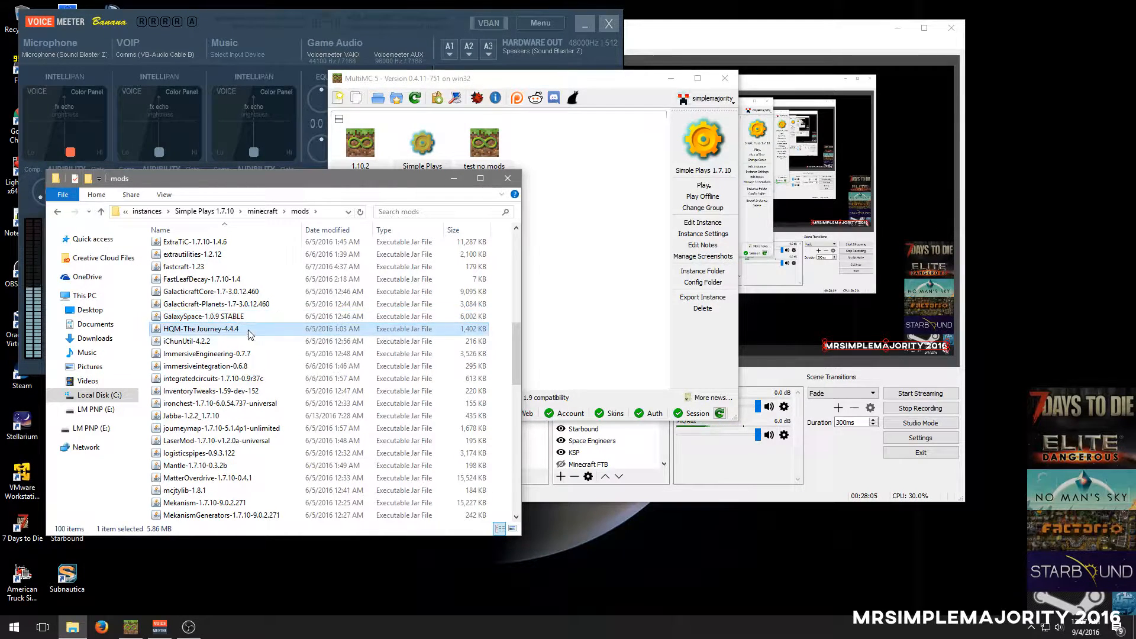
Review the remaining mod files through to the end of the list, return to its beginning and close the mods folder
{"action": "scroll", "coordinate": [251, 335], "scroll_direction": "down", "scroll_amount": 1}
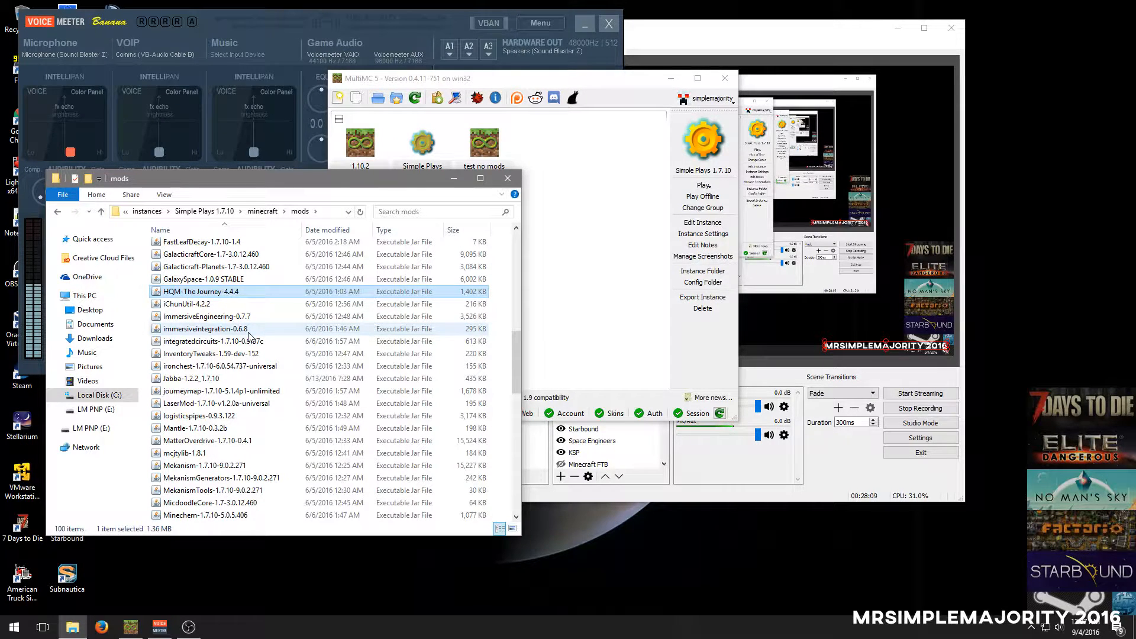
{"action": "scroll", "coordinate": [248, 329], "scroll_direction": "down", "scroll_amount": 3}
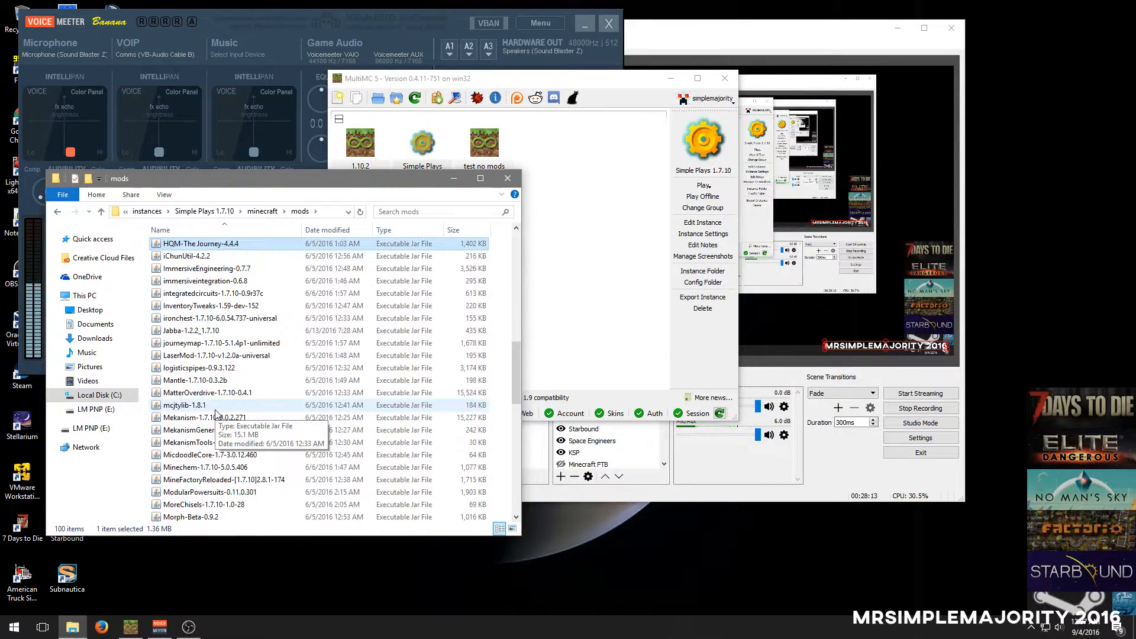
{"action": "scroll", "coordinate": [217, 415], "scroll_direction": "down", "scroll_amount": 2}
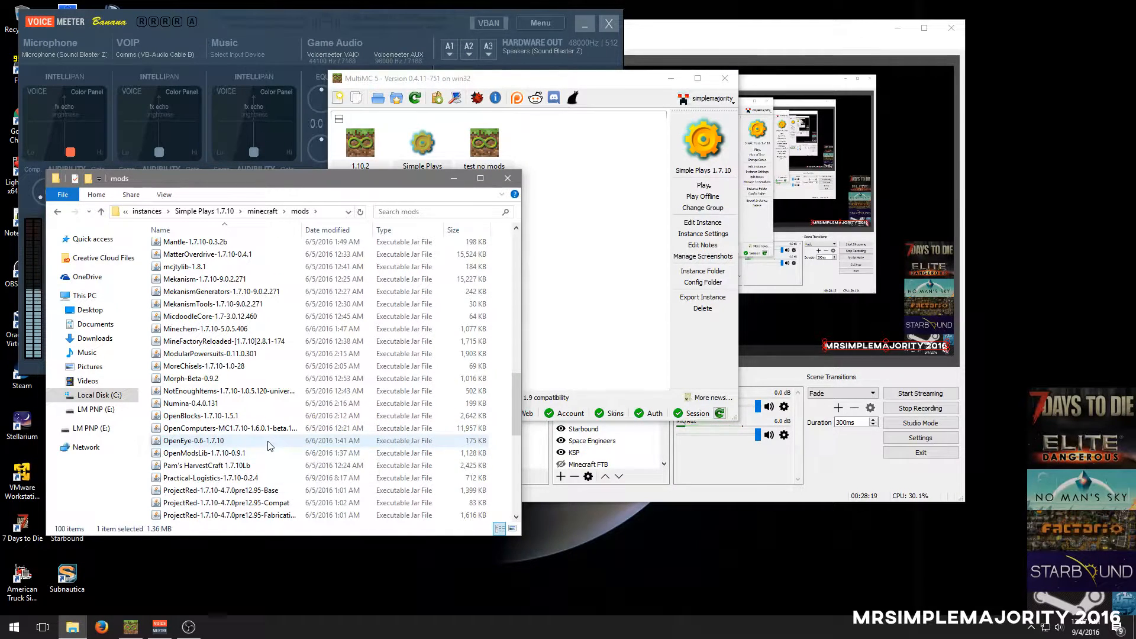
{"action": "scroll", "coordinate": [277, 428], "scroll_direction": "down", "scroll_amount": 9}
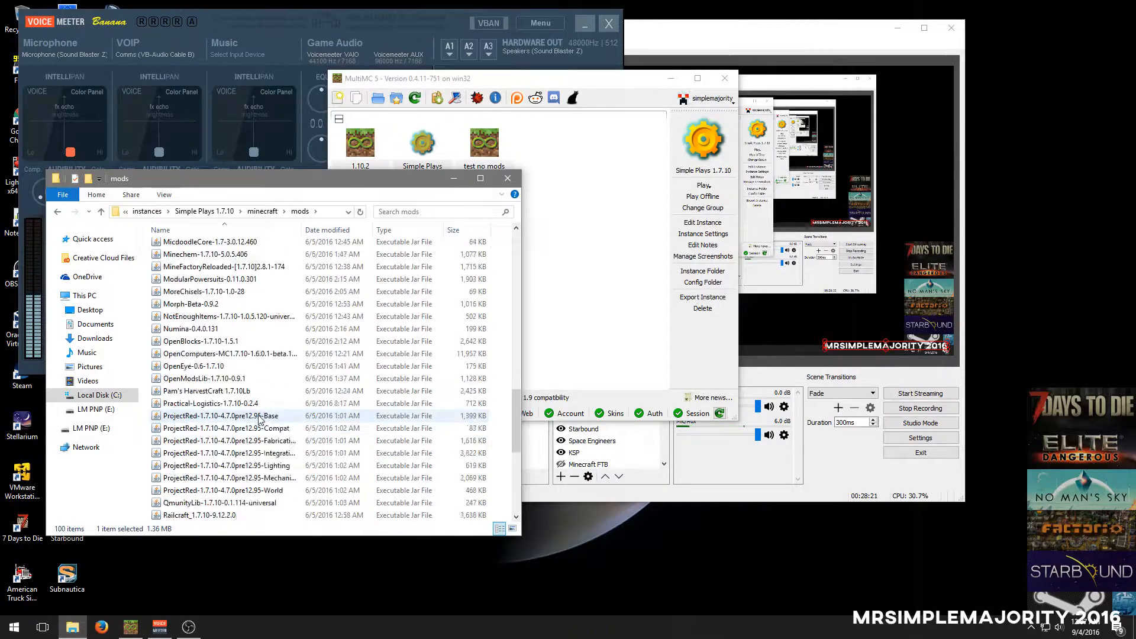
{"action": "scroll", "coordinate": [207, 408], "scroll_direction": "up", "scroll_amount": 2}
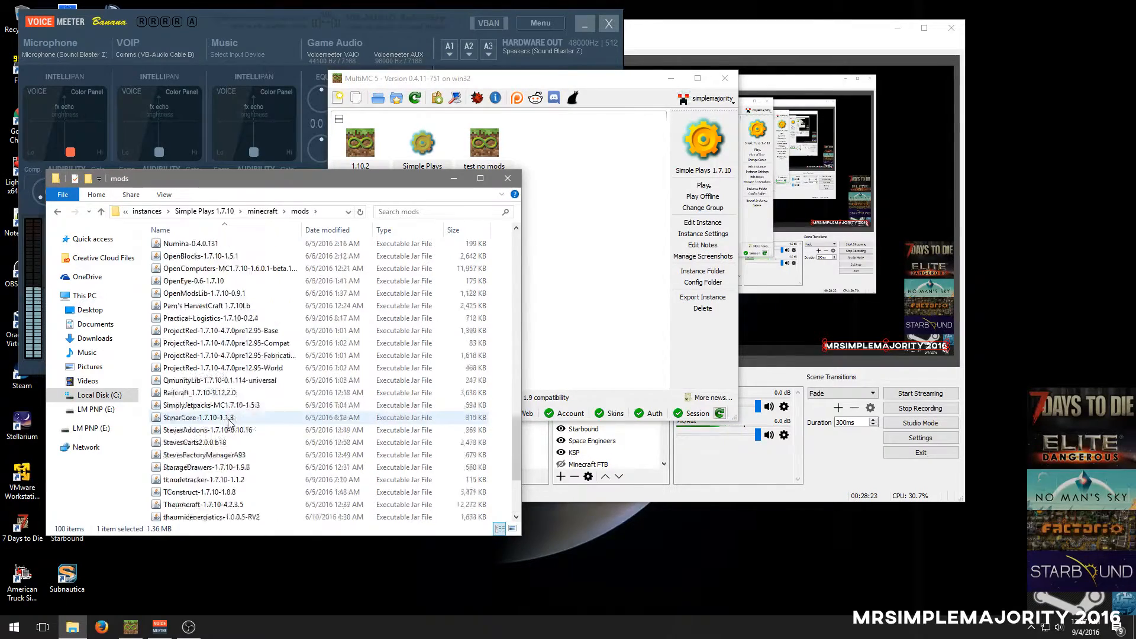
{"action": "scroll", "coordinate": [229, 355], "scroll_direction": "up", "scroll_amount": 8}
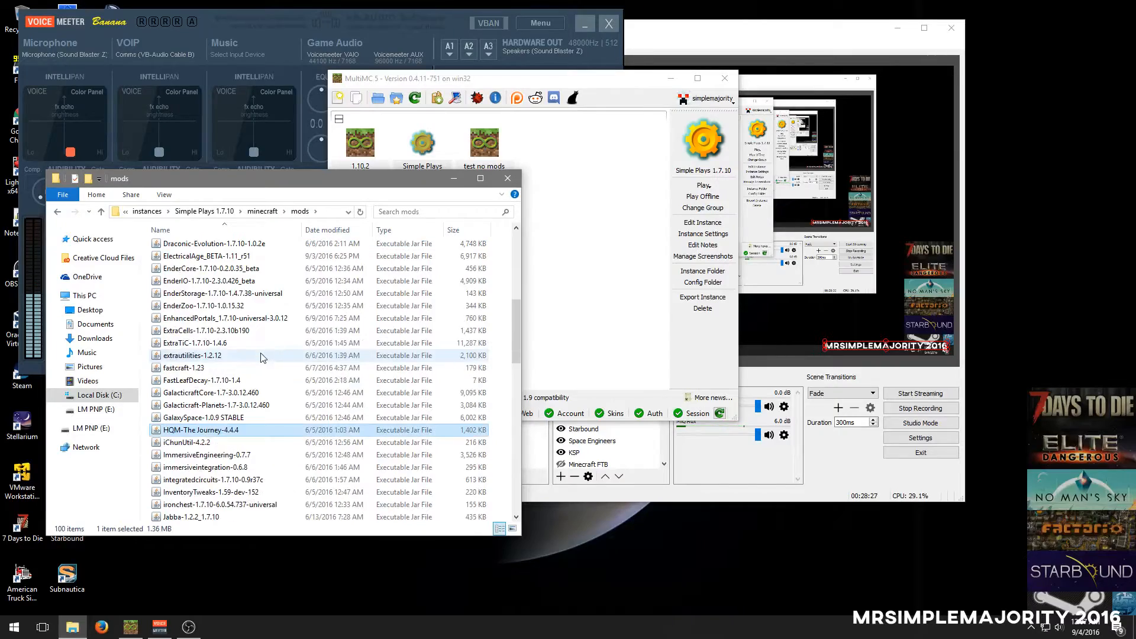
{"action": "scroll", "coordinate": [236, 308], "scroll_direction": "down", "scroll_amount": 5}
{"action": "scroll", "coordinate": [235, 308], "scroll_direction": "down", "scroll_amount": 3}
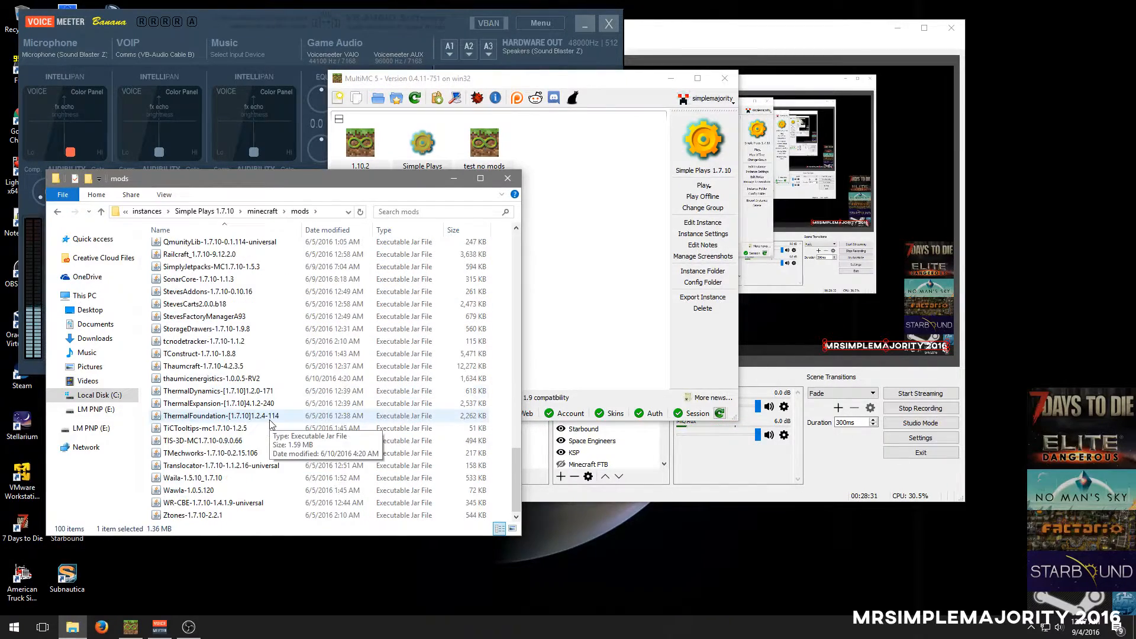
{"action": "scroll", "coordinate": [240, 382], "scroll_direction": "down", "scroll_amount": 3}
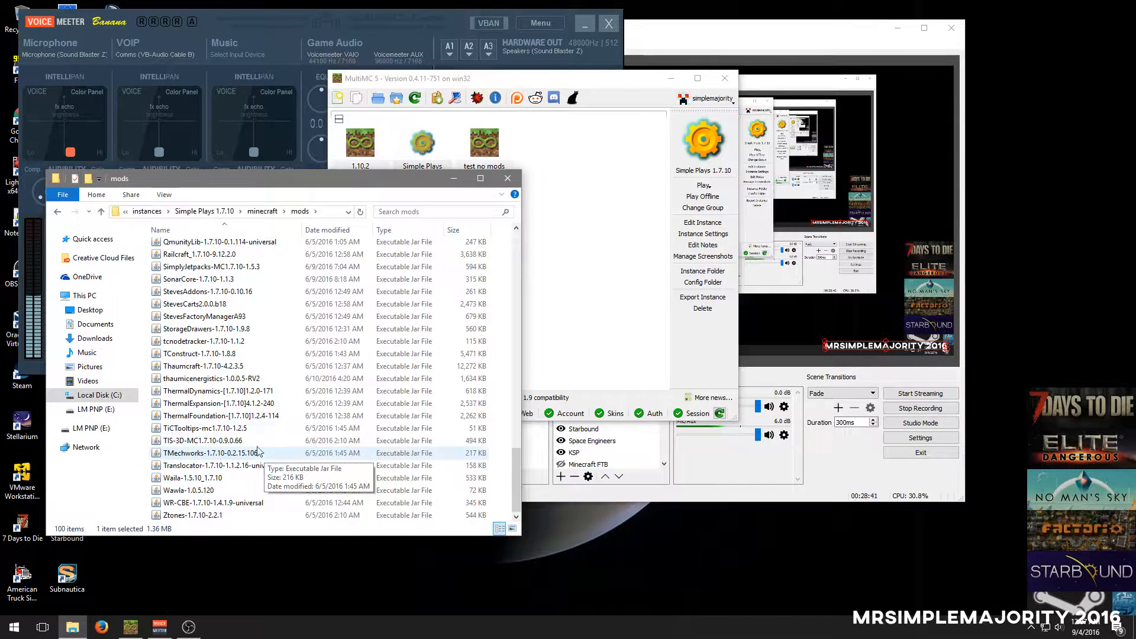
{"action": "scroll", "coordinate": [251, 466], "scroll_direction": "up", "scroll_amount": 2}
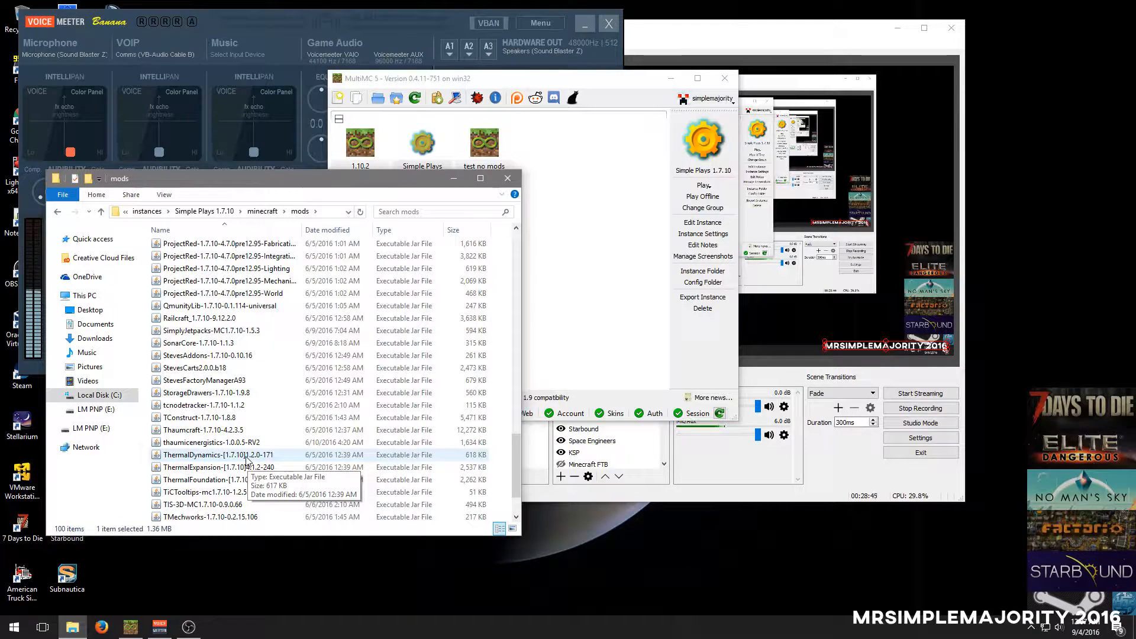
{"action": "scroll", "coordinate": [244, 446], "scroll_direction": "up", "scroll_amount": 4}
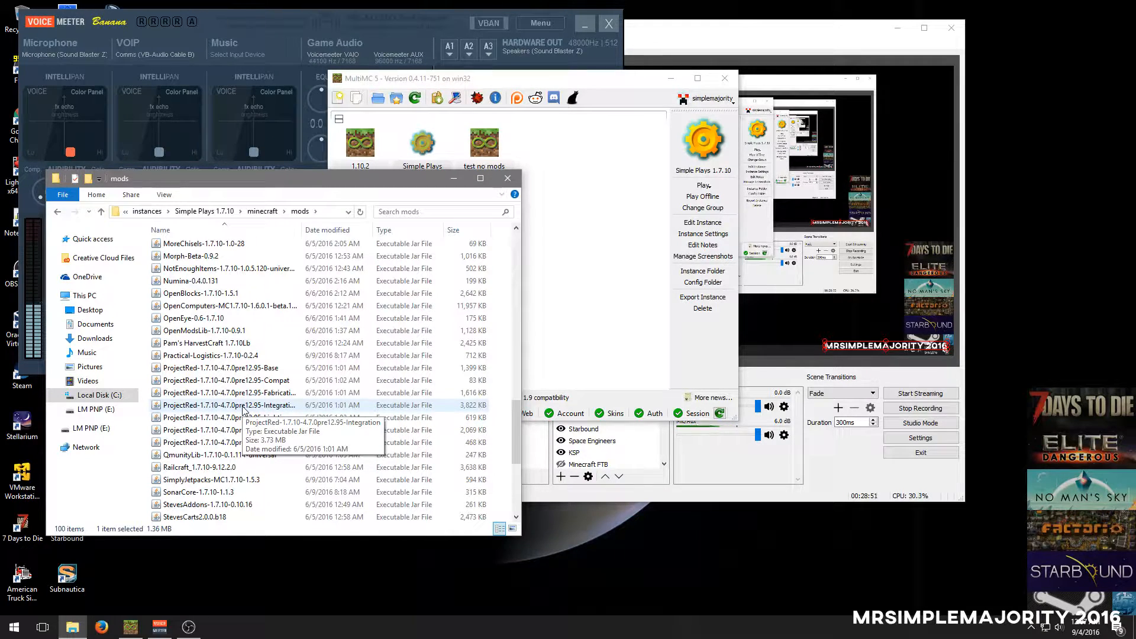
{"action": "scroll", "coordinate": [242, 408], "scroll_direction": "up", "scroll_amount": 15}
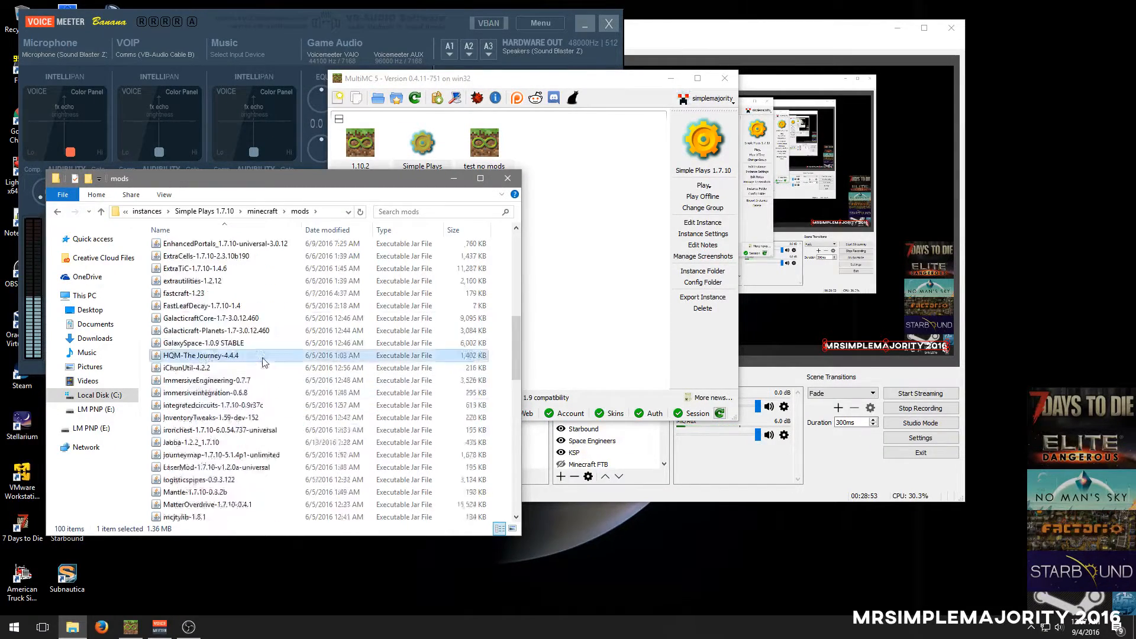
{"action": "scroll", "coordinate": [268, 372], "scroll_direction": "up", "scroll_amount": 5}
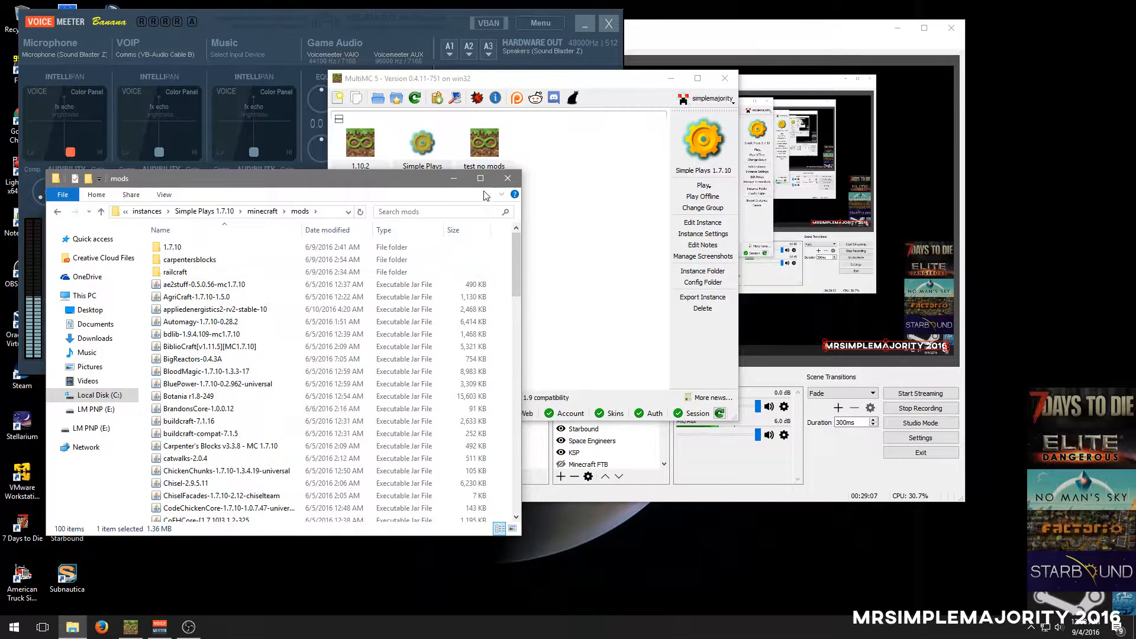
{"action": "left_click", "coordinate": [507, 181]}
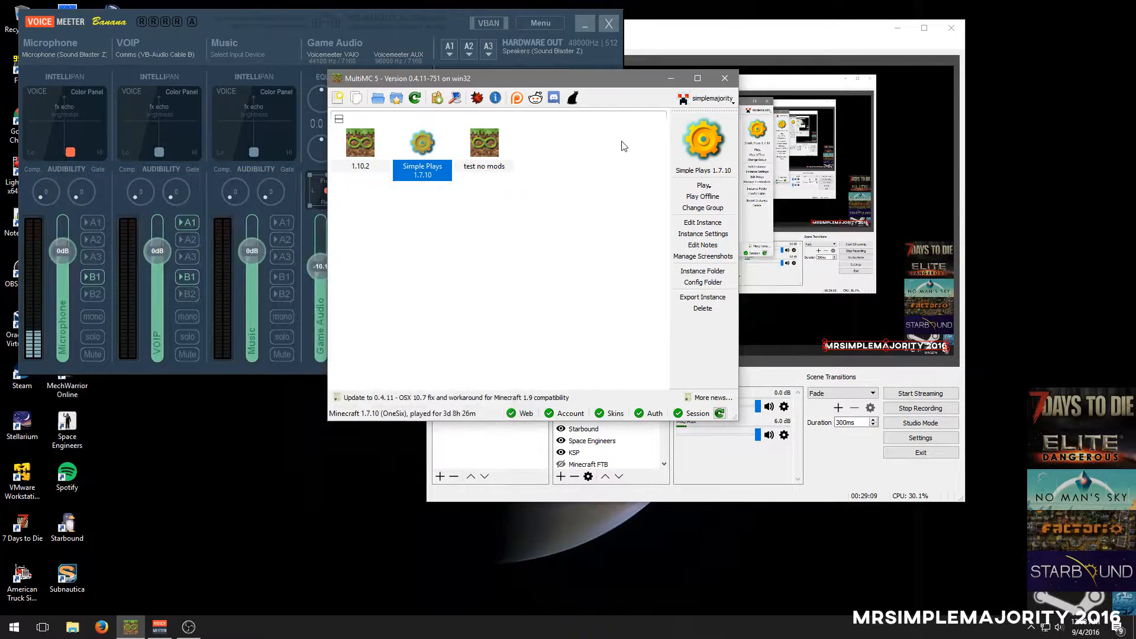
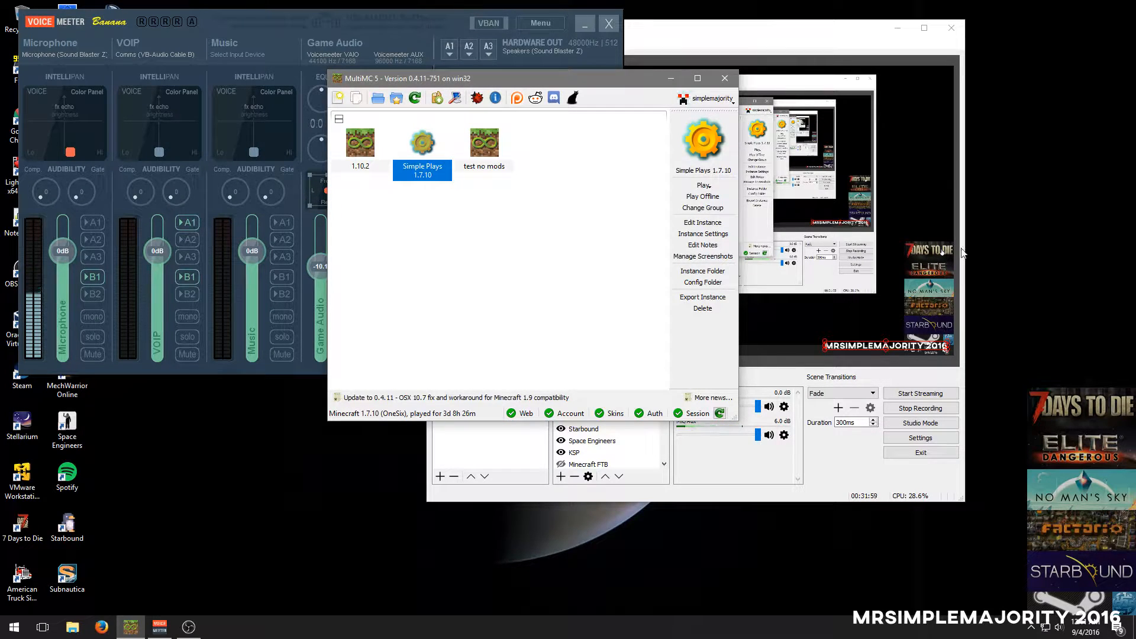
Close the MultiMC instance manager to return to the Voicemeeter Banana and OBS windows
{"action": "left_click", "coordinate": [725, 78]}
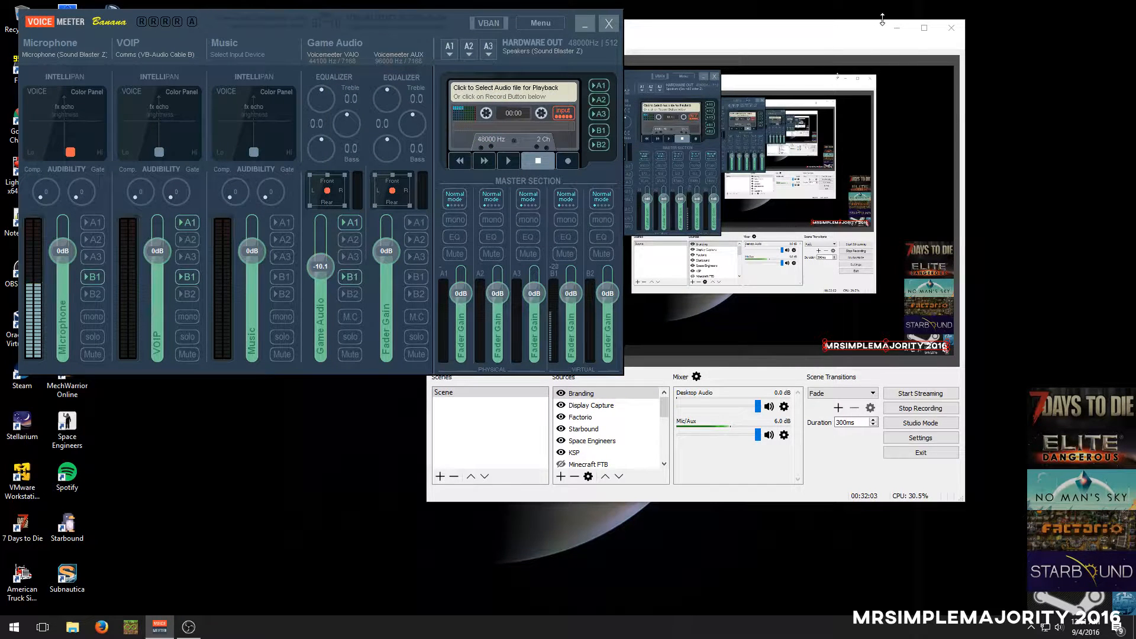